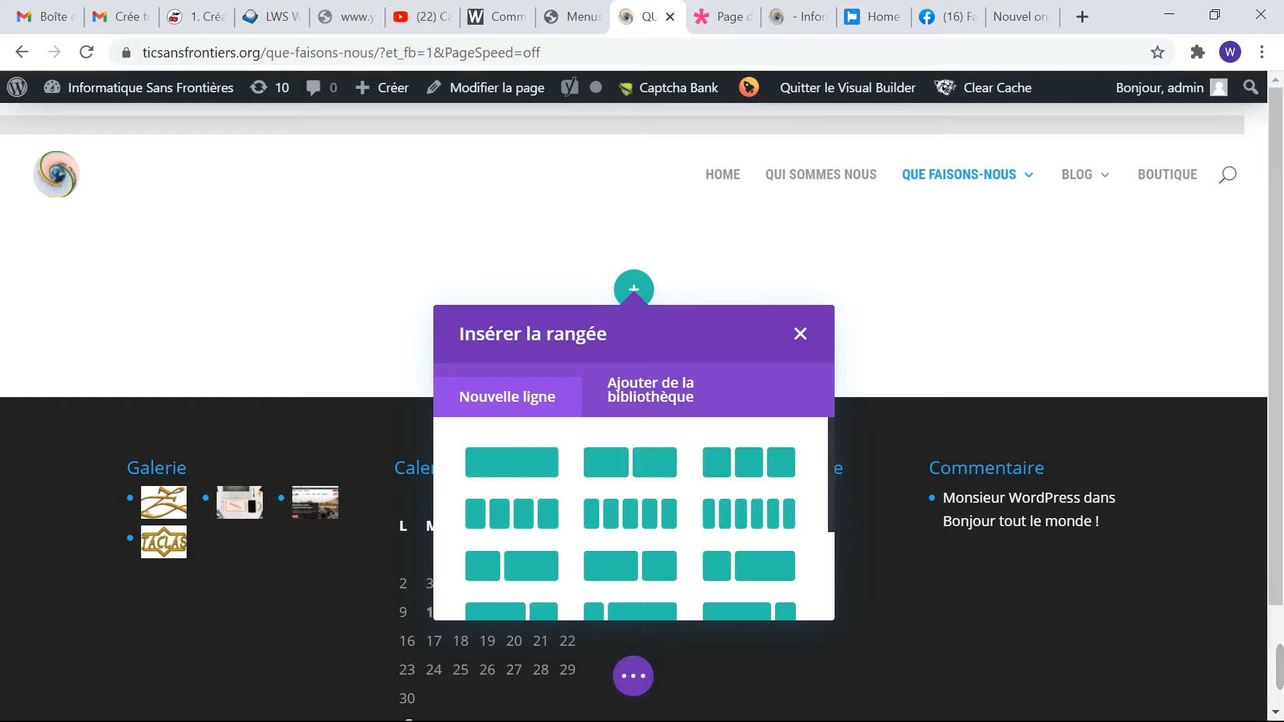
Step: Open the library of predefined page layouts and filter it to the Art & Design category
{"action": "left_click", "coordinate": [935, 614]}
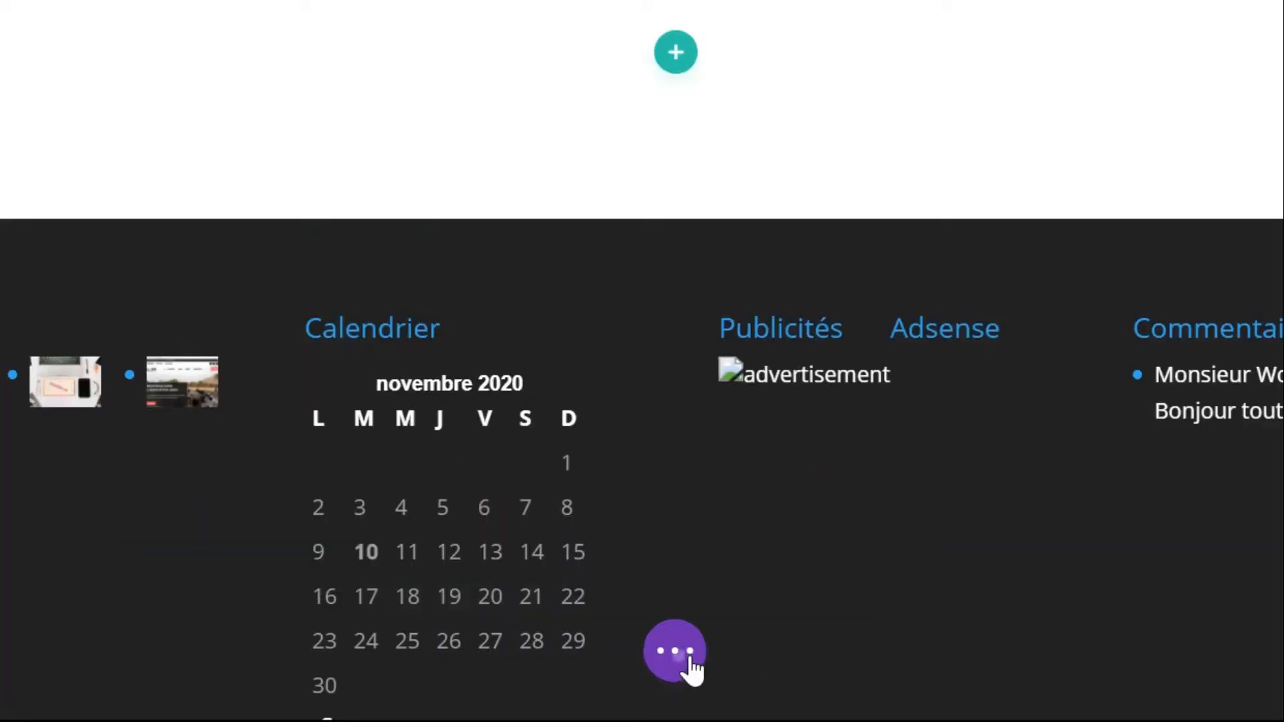
{"action": "left_click", "coordinate": [689, 663]}
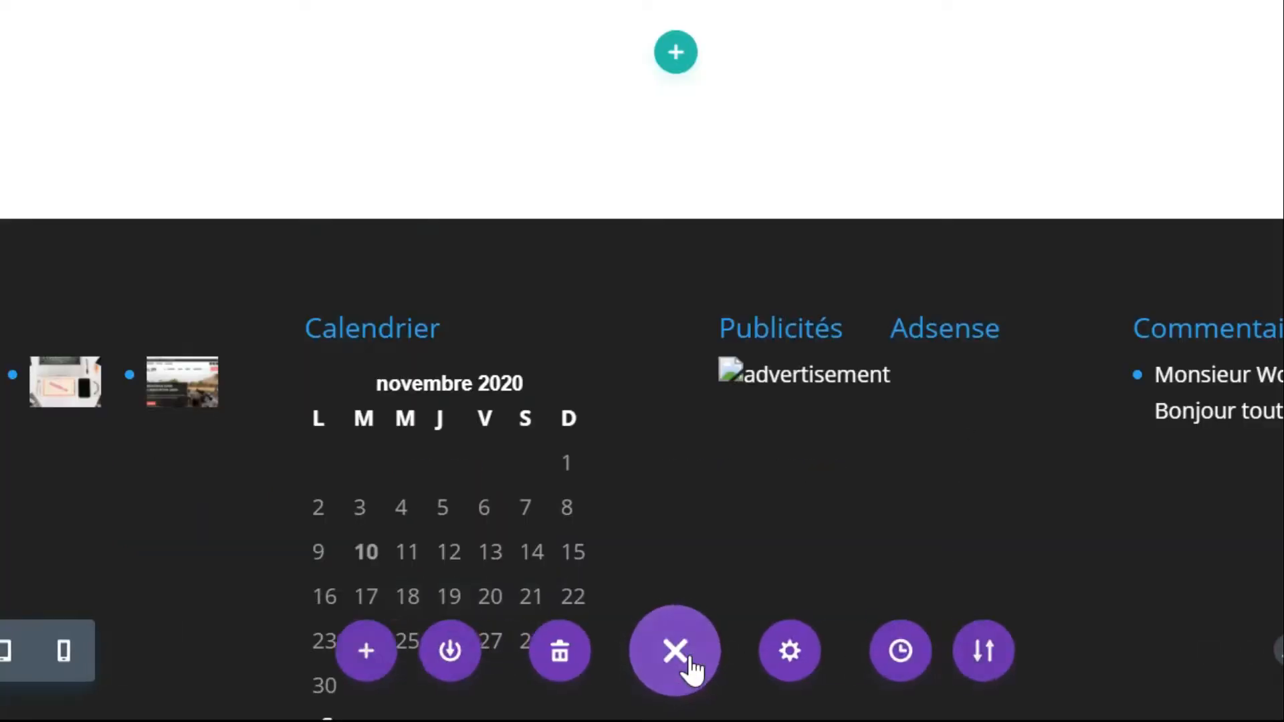
{"action": "left_click", "coordinate": [360, 650]}
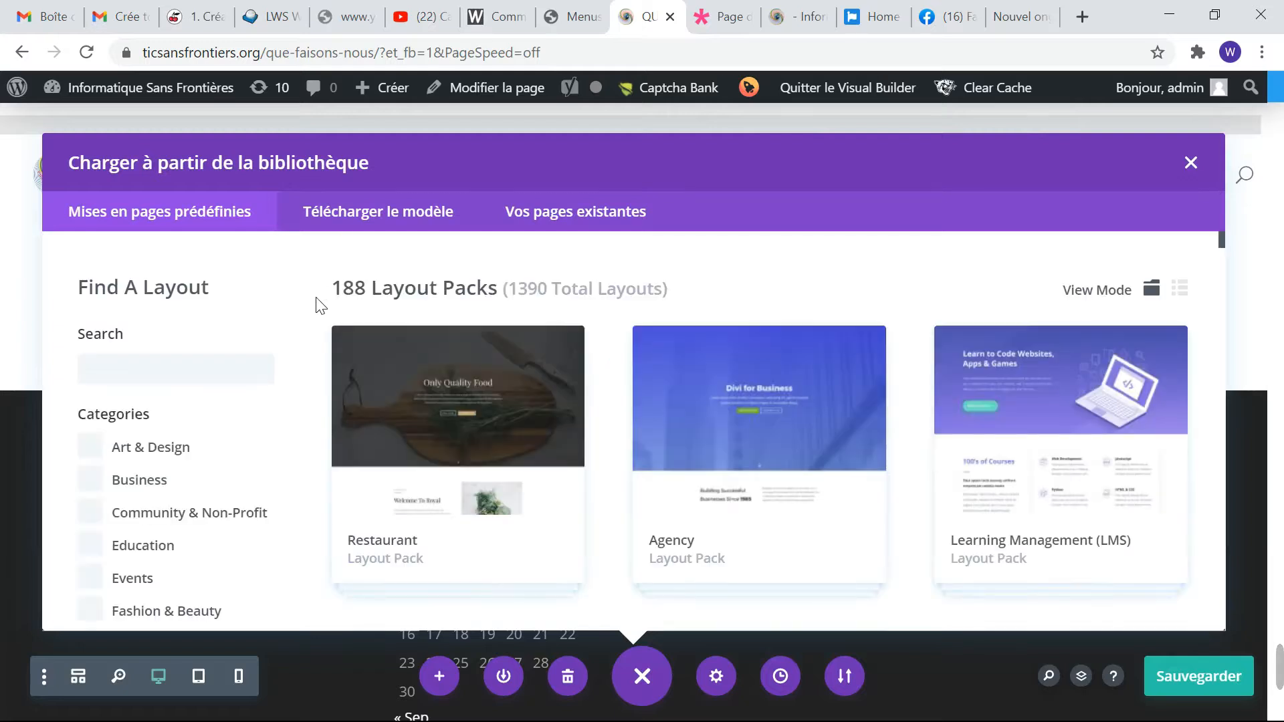
{"action": "left_click", "coordinate": [92, 447]}
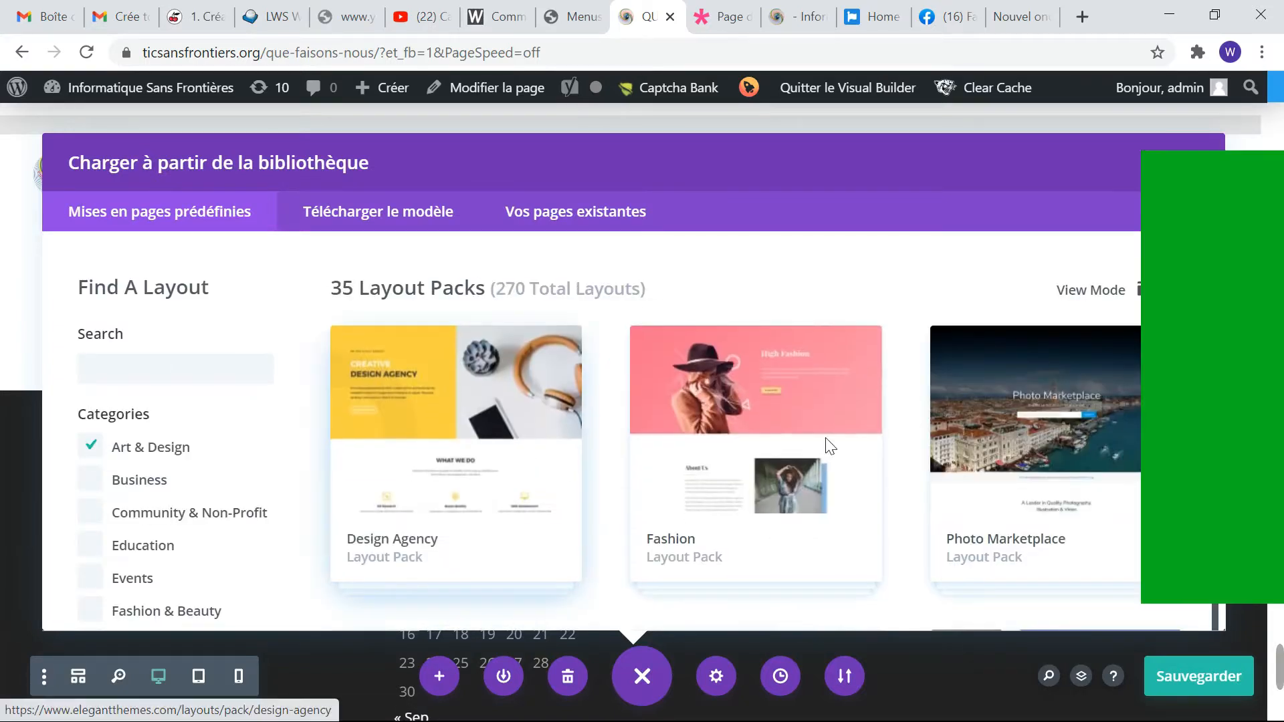
Step: Load the Landing layout from the Web Agency layout pack into the page
{"action": "scroll", "coordinate": [918, 453], "scroll_direction": "down", "scroll_amount": 2}
{"action": "scroll", "coordinate": [917, 453], "scroll_direction": "down", "scroll_amount": 2}
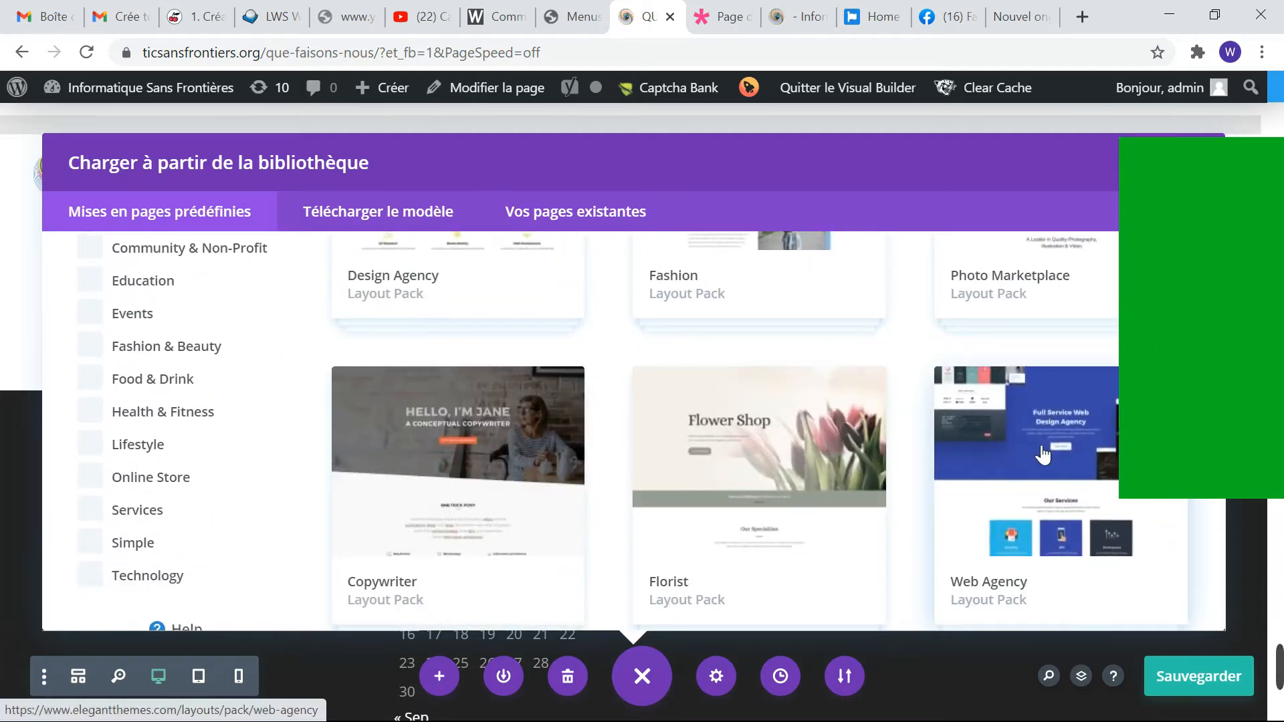
{"action": "left_click", "coordinate": [1042, 455]}
{"action": "scroll", "coordinate": [1034, 494], "scroll_direction": "down", "scroll_amount": 3}
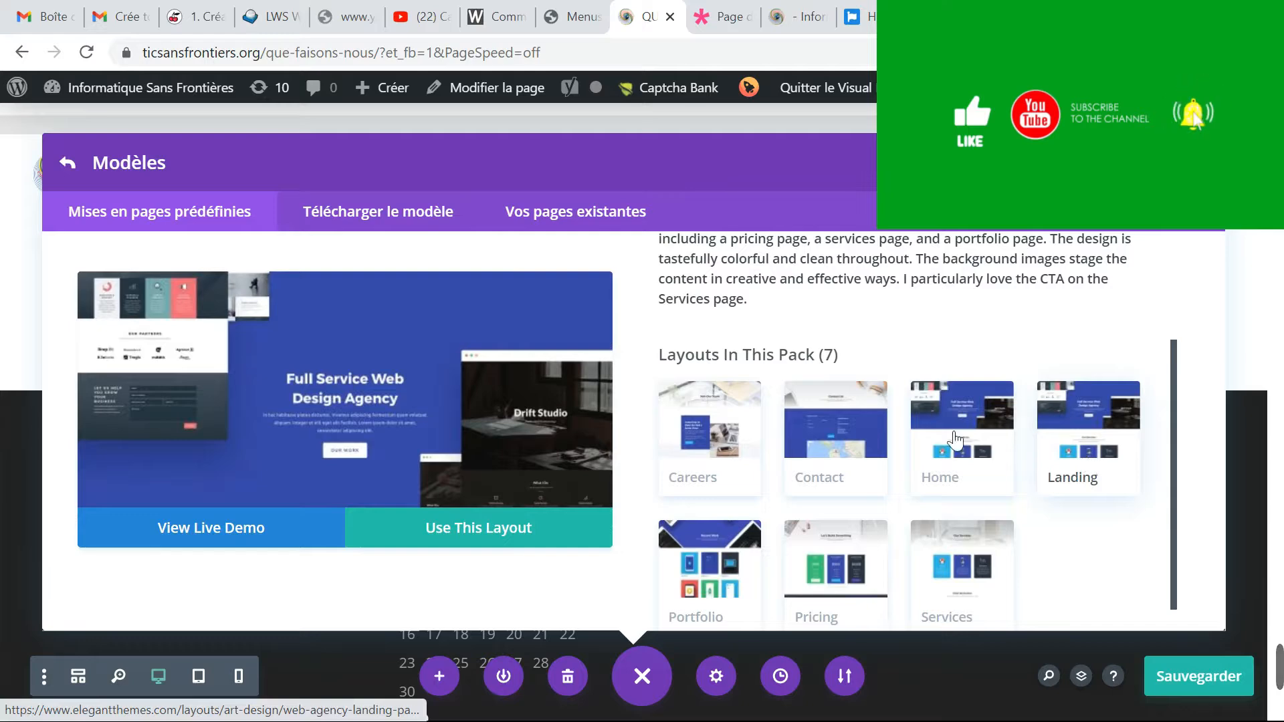
{"action": "left_click", "coordinate": [440, 539]}
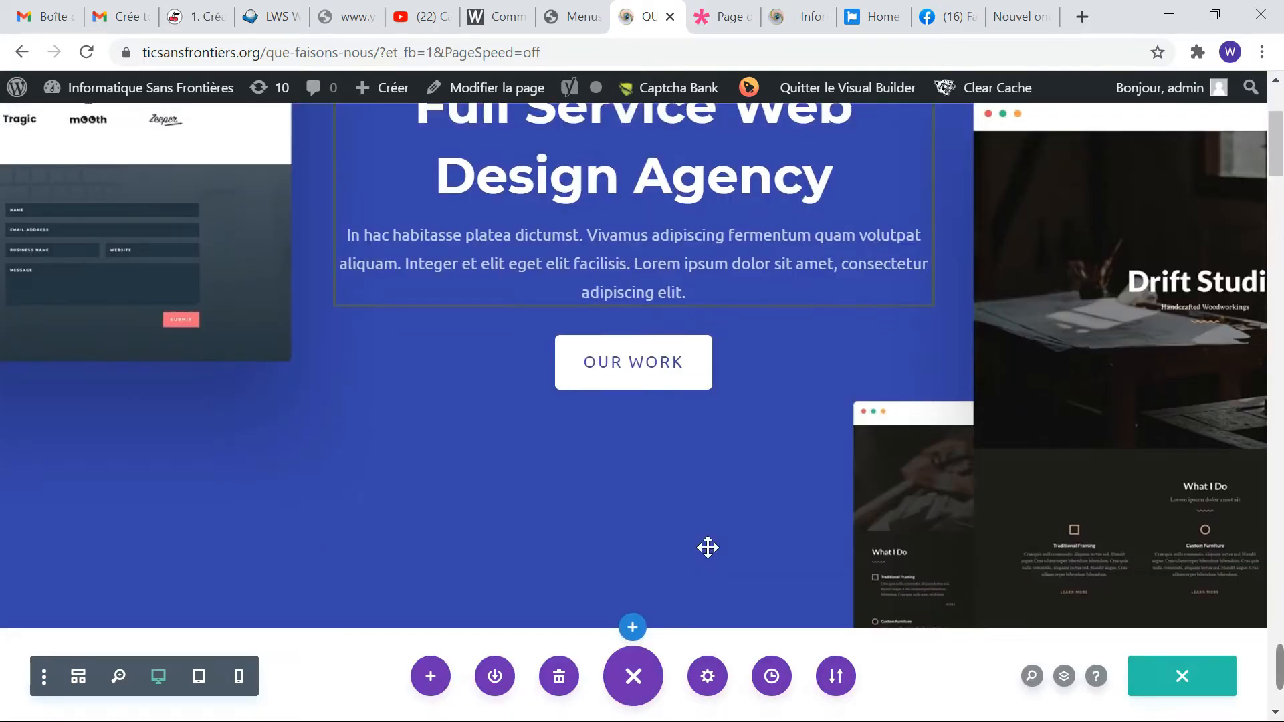
Step: Delete the Our Services section below the hero section
{"action": "scroll", "coordinate": [707, 545], "scroll_direction": "down", "scroll_amount": 8}
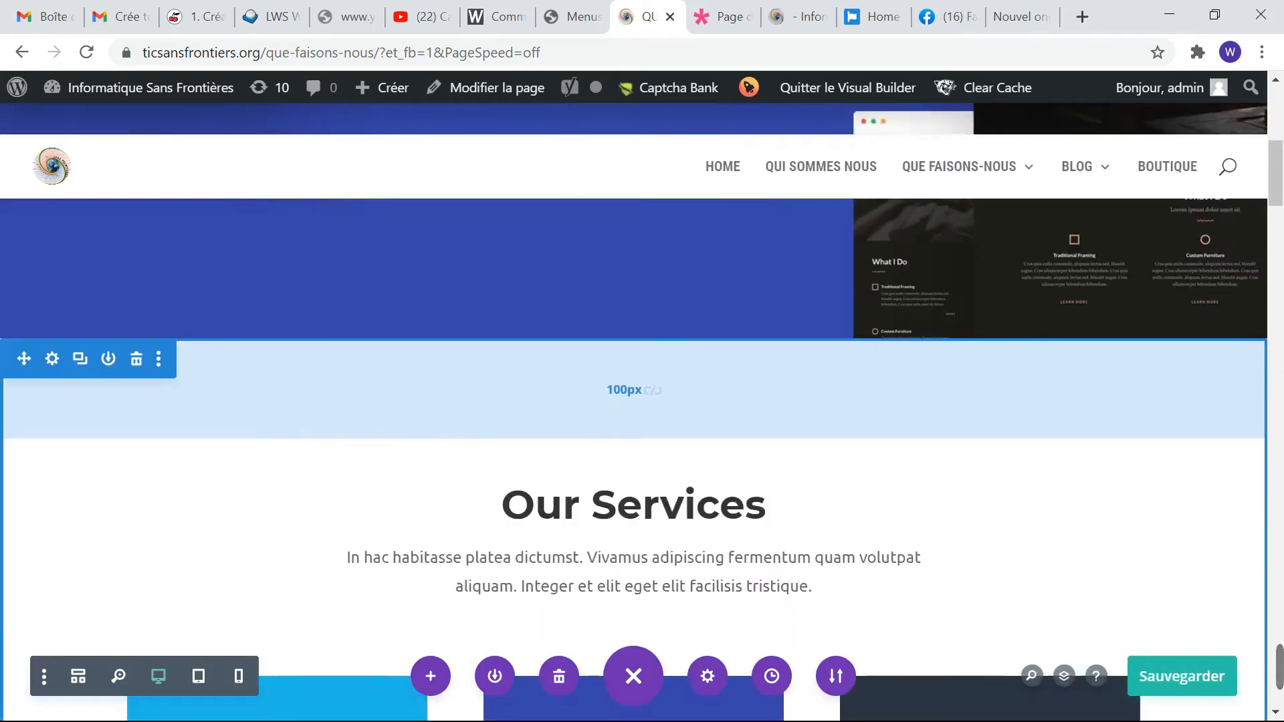
{"action": "scroll", "coordinate": [454, 595], "scroll_direction": "down", "scroll_amount": 10}
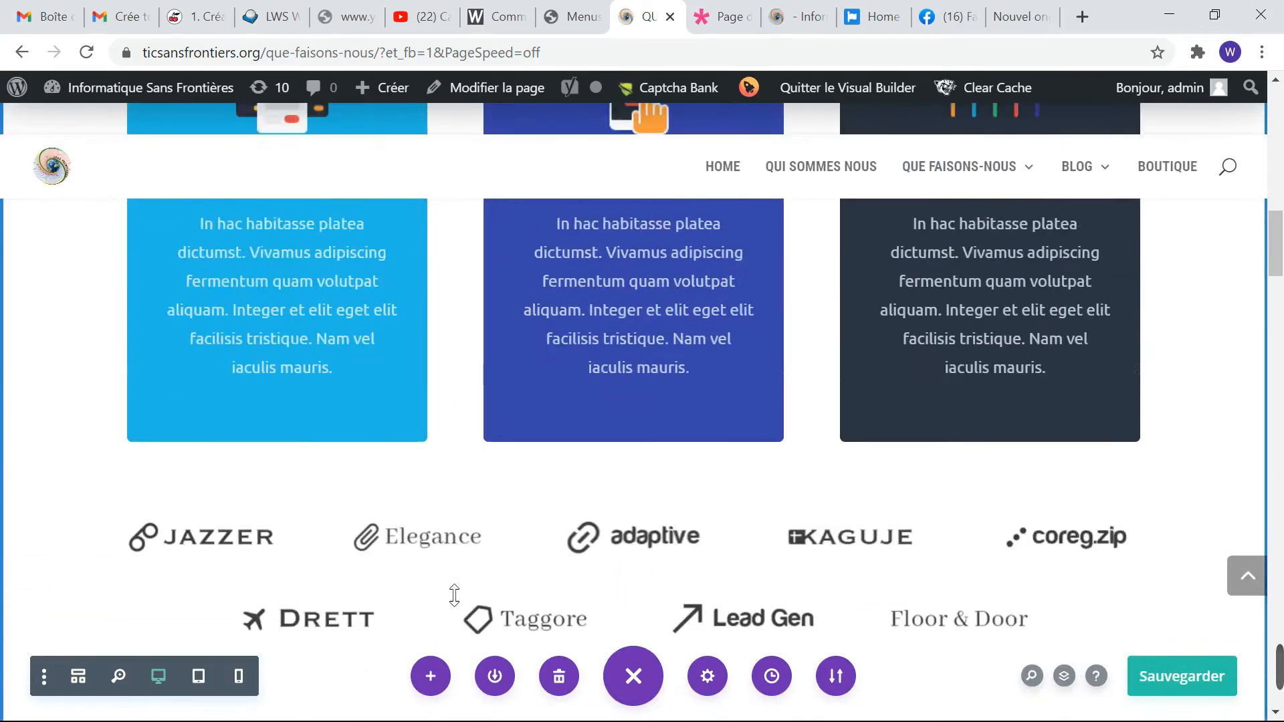
{"action": "scroll", "coordinate": [454, 594], "scroll_direction": "up", "scroll_amount": 12}
{"action": "left_click", "coordinate": [138, 476]}
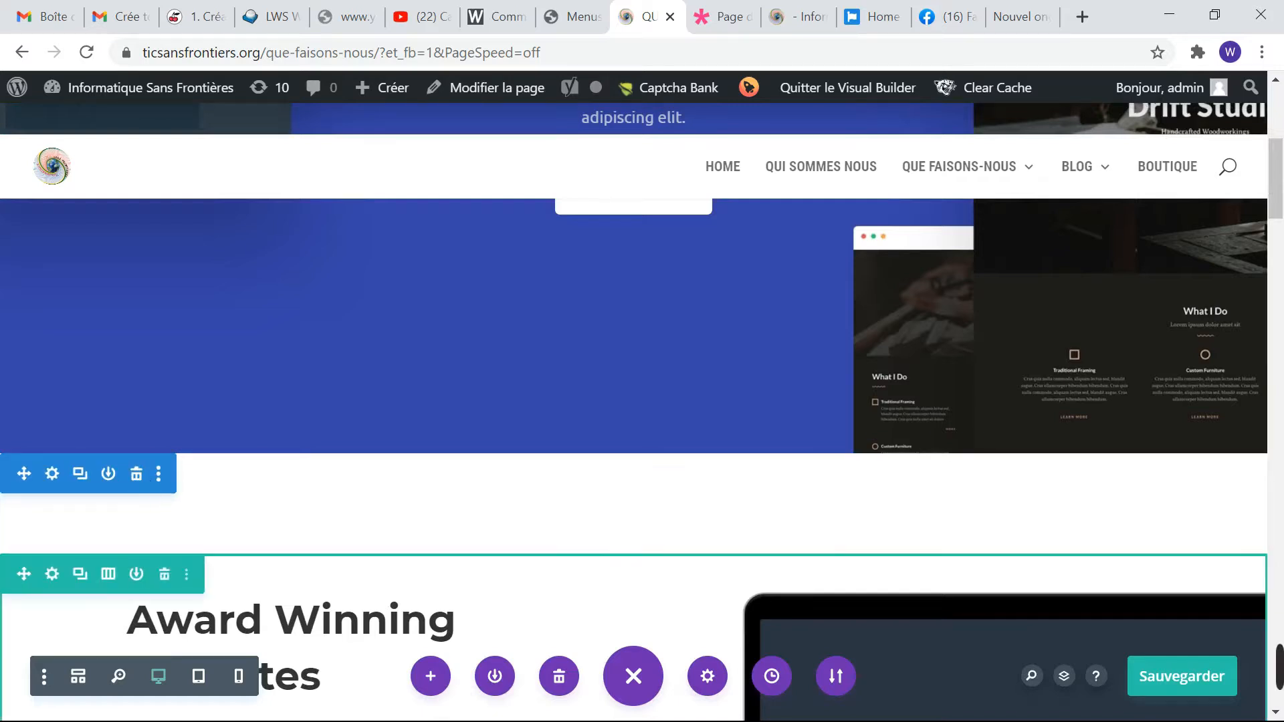
Step: Restore the page to the "Chargé Modèle" state in the editing history, undoing the section deletion
{"action": "left_click", "coordinate": [772, 676]}
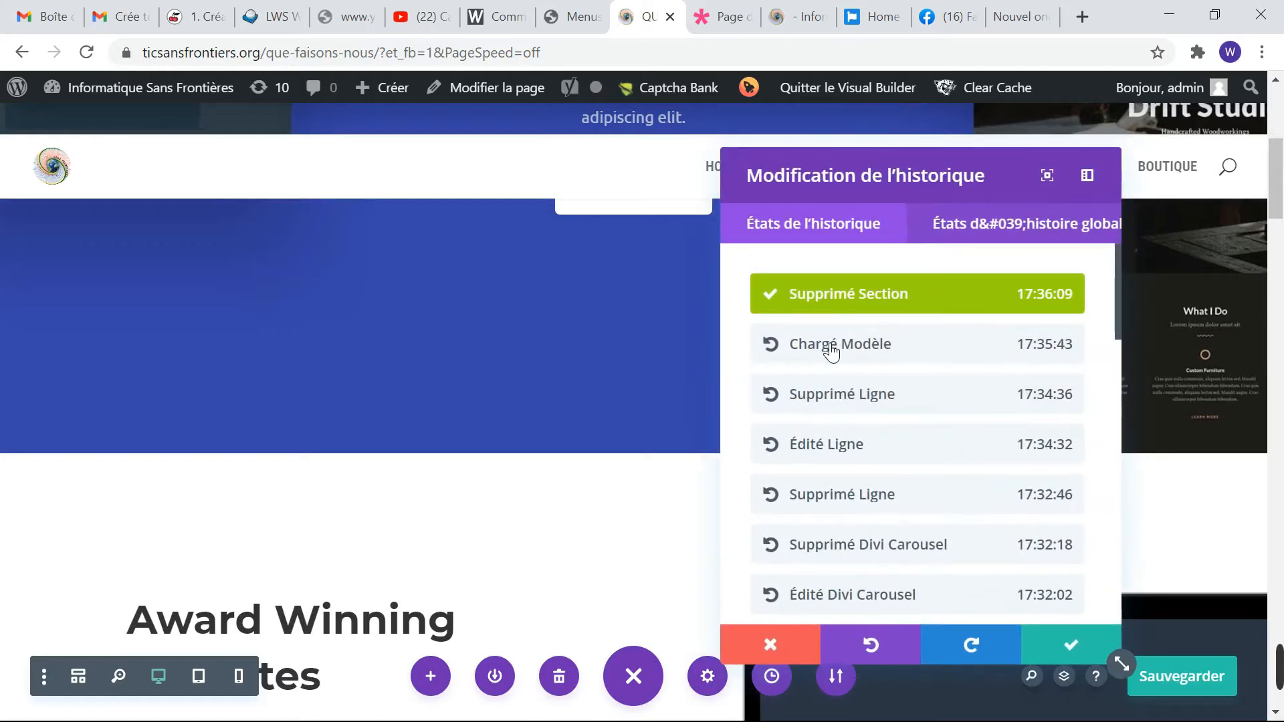
{"action": "left_click", "coordinate": [831, 352]}
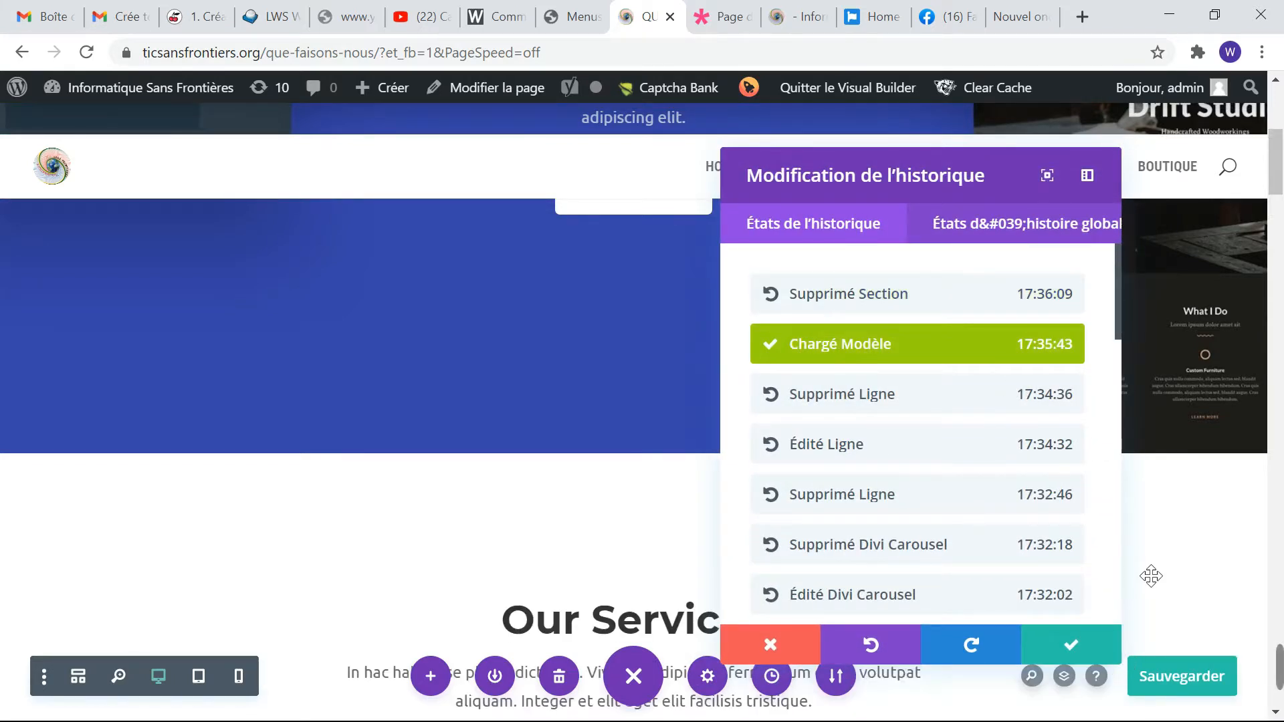
{"action": "left_click", "coordinate": [1087, 647]}
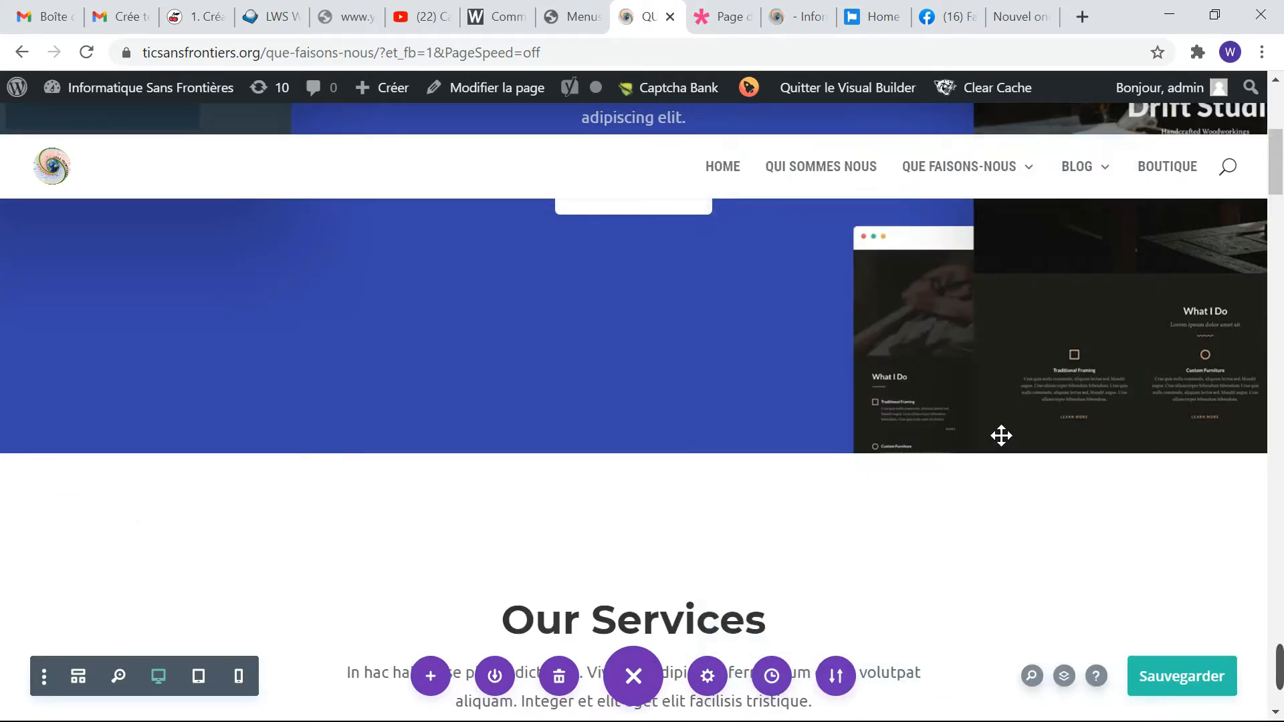
Step: Replace the hero section's background image with pr-firm_24.jpg from the media library and apply the section settings
{"action": "scroll", "coordinate": [977, 534], "scroll_direction": "up", "scroll_amount": 6}
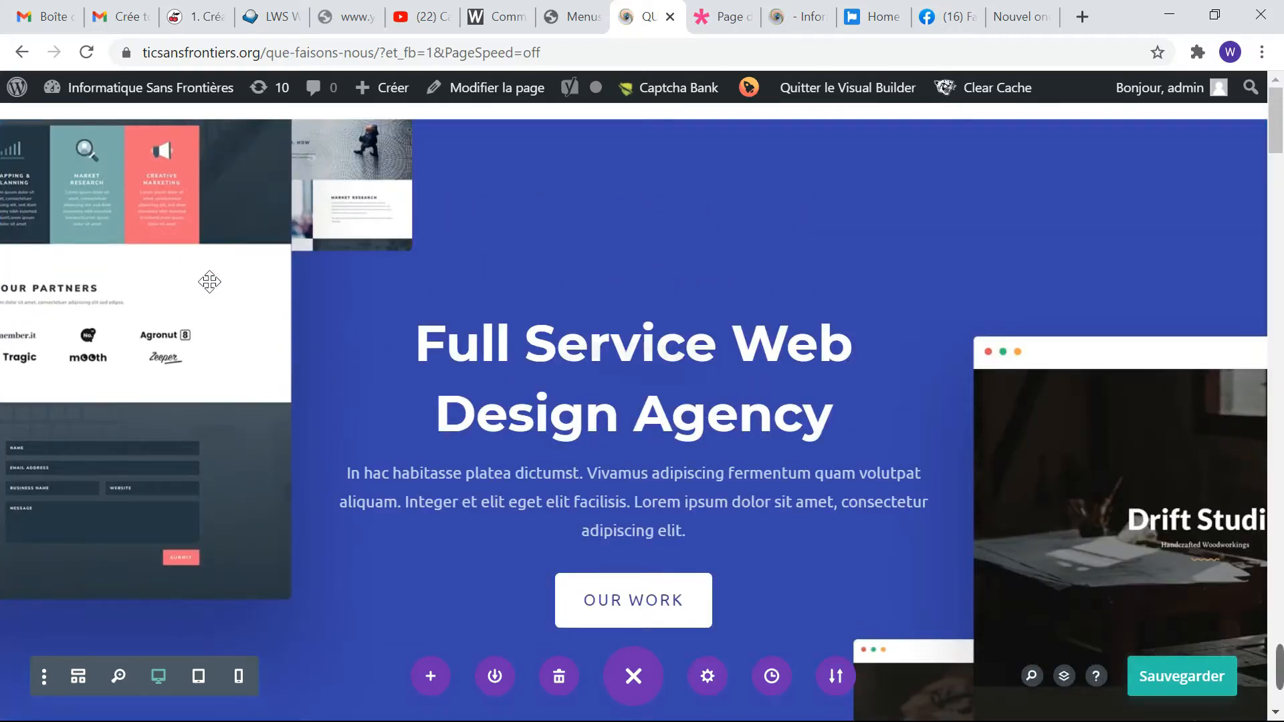
{"action": "mouse_move", "coordinate": [210, 282]}
{"action": "double_click", "coordinate": [533, 172]}
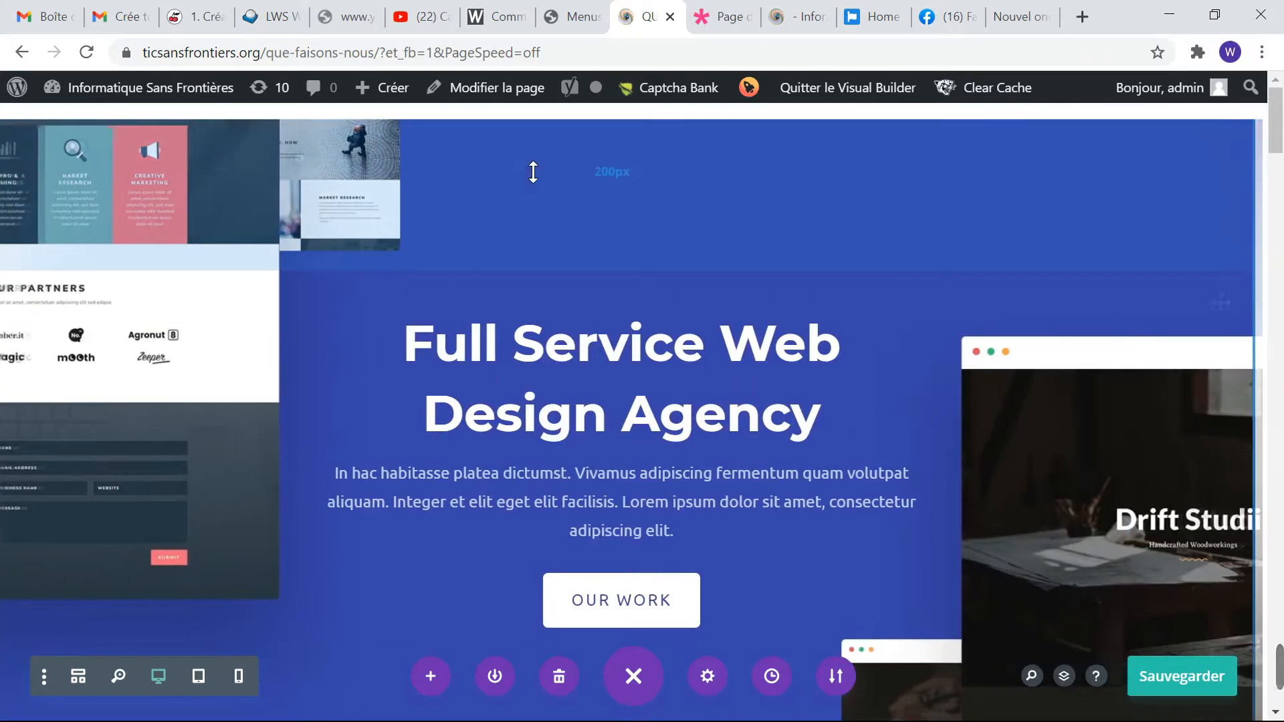
{"action": "left_click", "coordinate": [799, 401]}
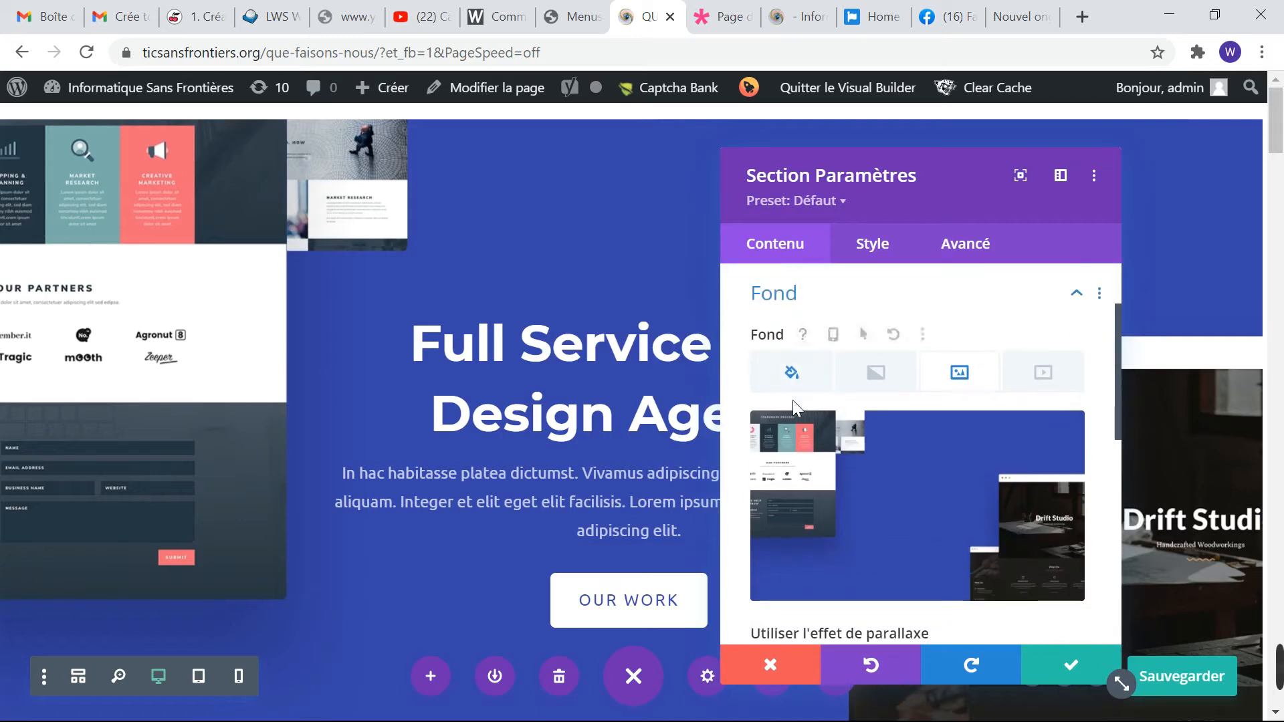
{"action": "left_click", "coordinate": [919, 525]}
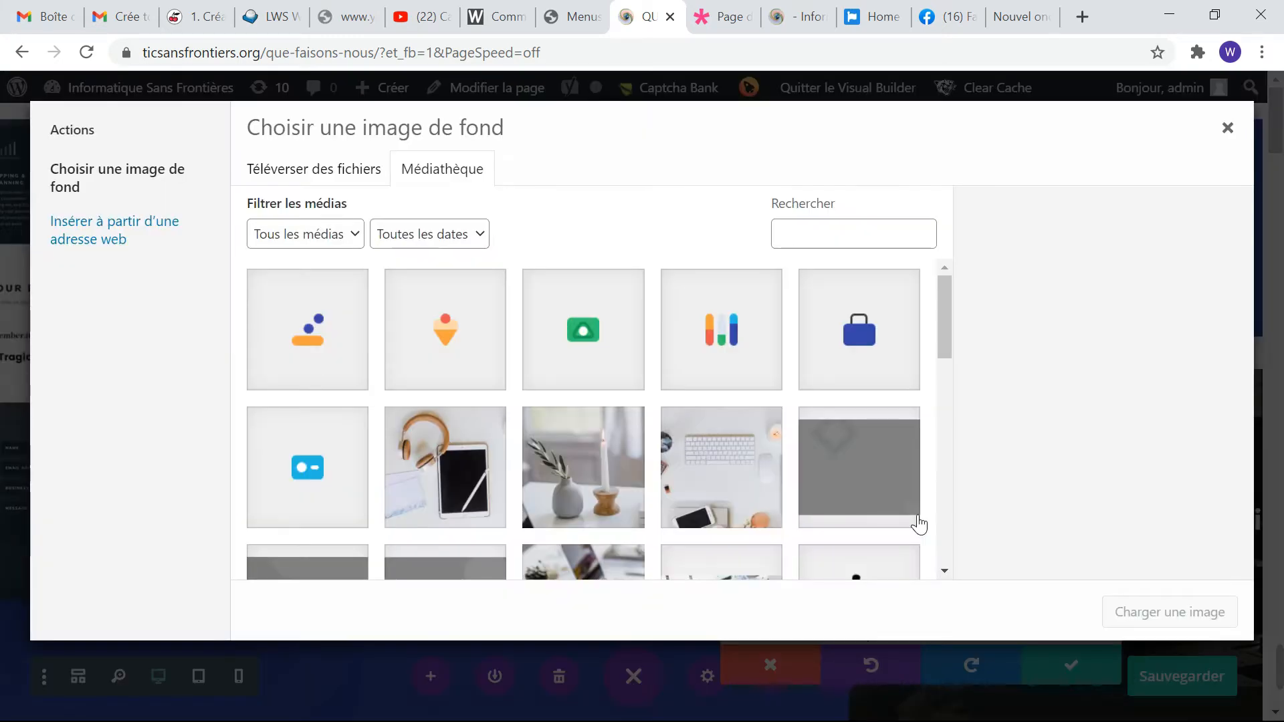
{"action": "scroll", "coordinate": [699, 488], "scroll_direction": "down", "scroll_amount": 4}
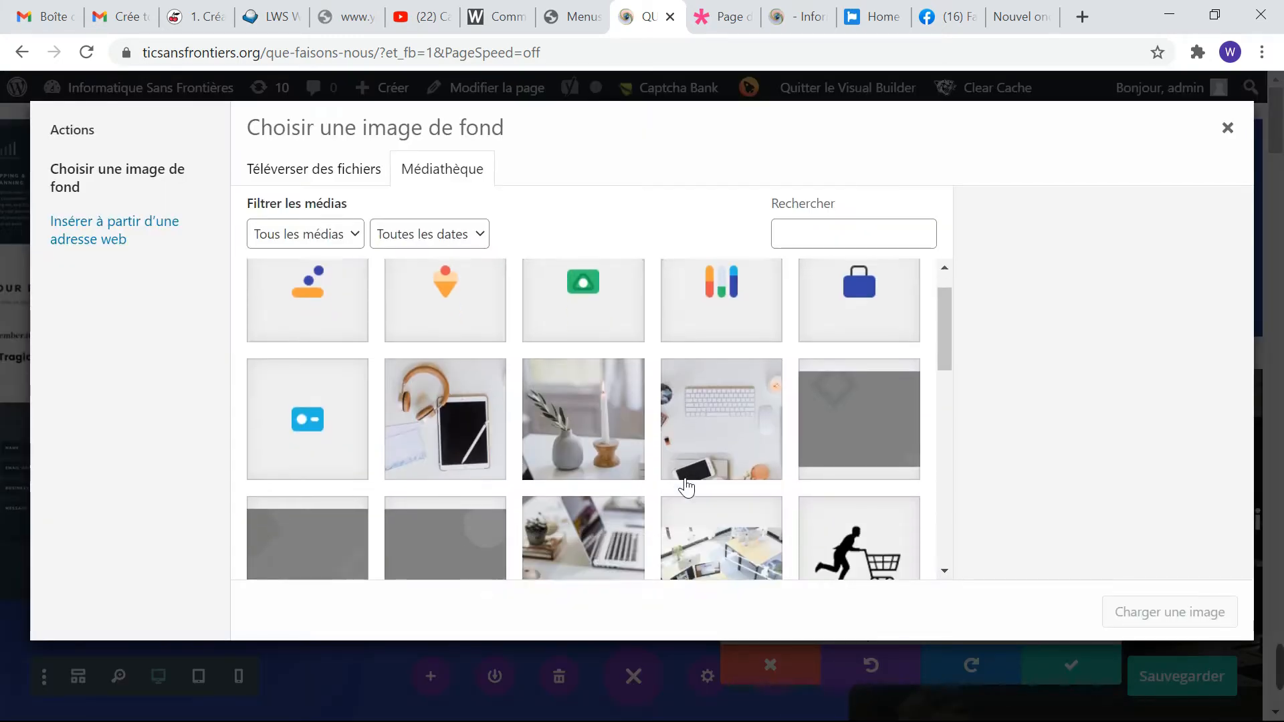
{"action": "scroll", "coordinate": [687, 488], "scroll_direction": "up", "scroll_amount": 6}
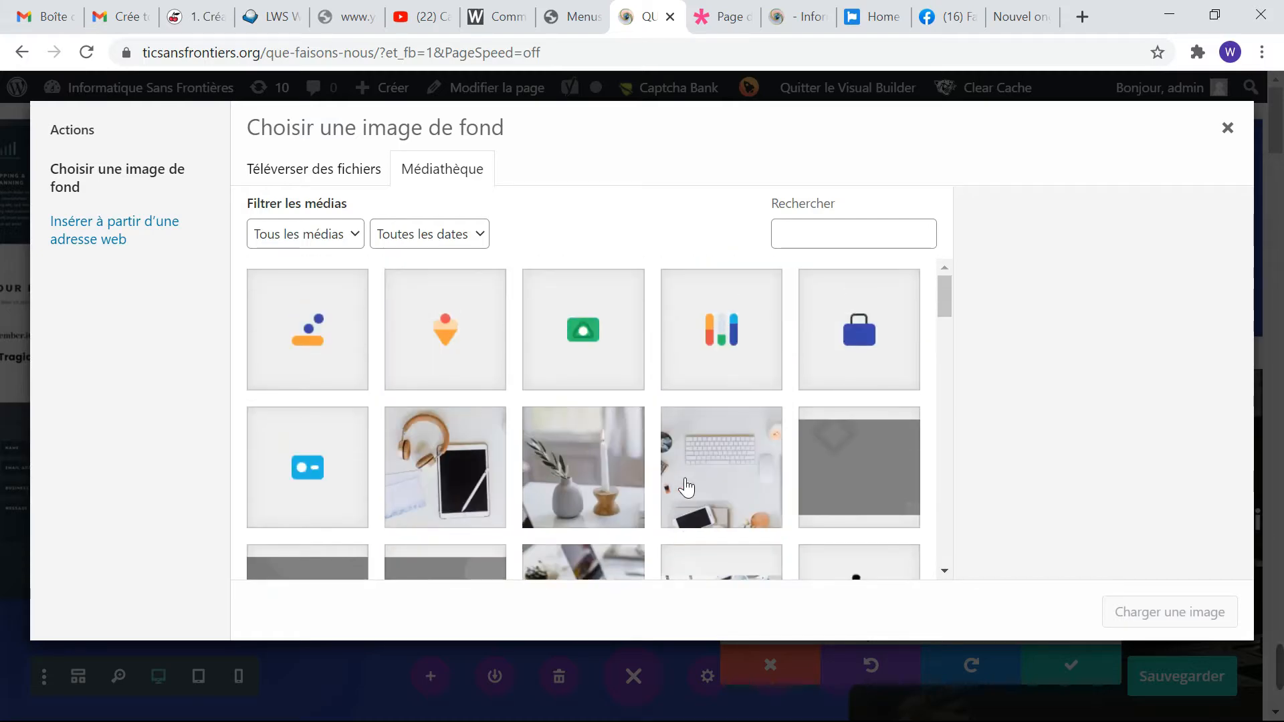
{"action": "scroll", "coordinate": [729, 439], "scroll_direction": "down", "scroll_amount": 6}
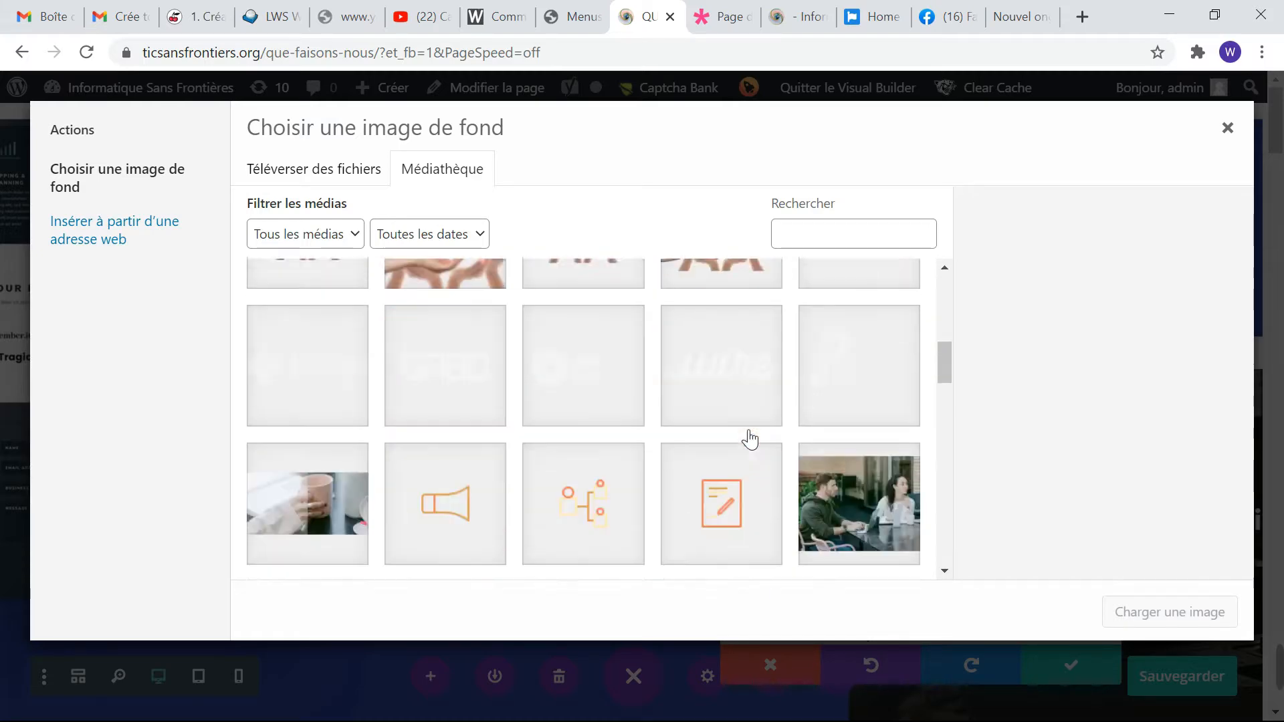
{"action": "scroll", "coordinate": [750, 439], "scroll_direction": "down", "scroll_amount": 2}
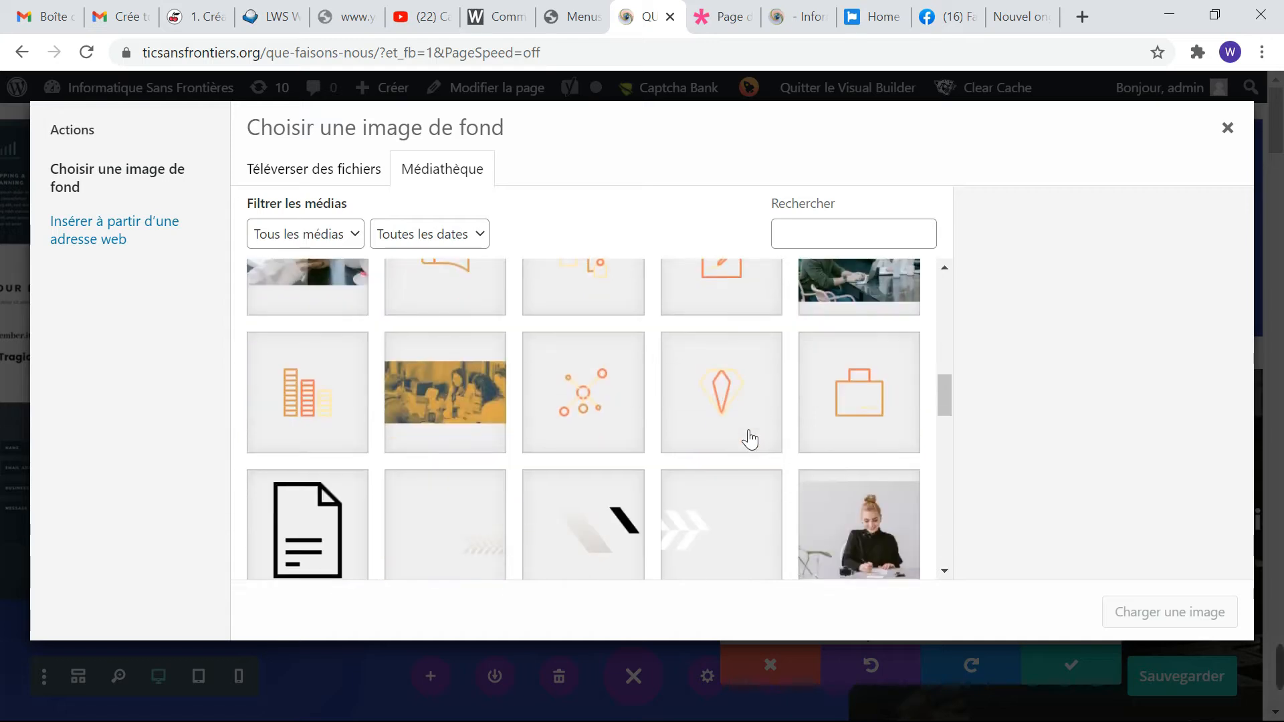
{"action": "left_click", "coordinate": [428, 435]}
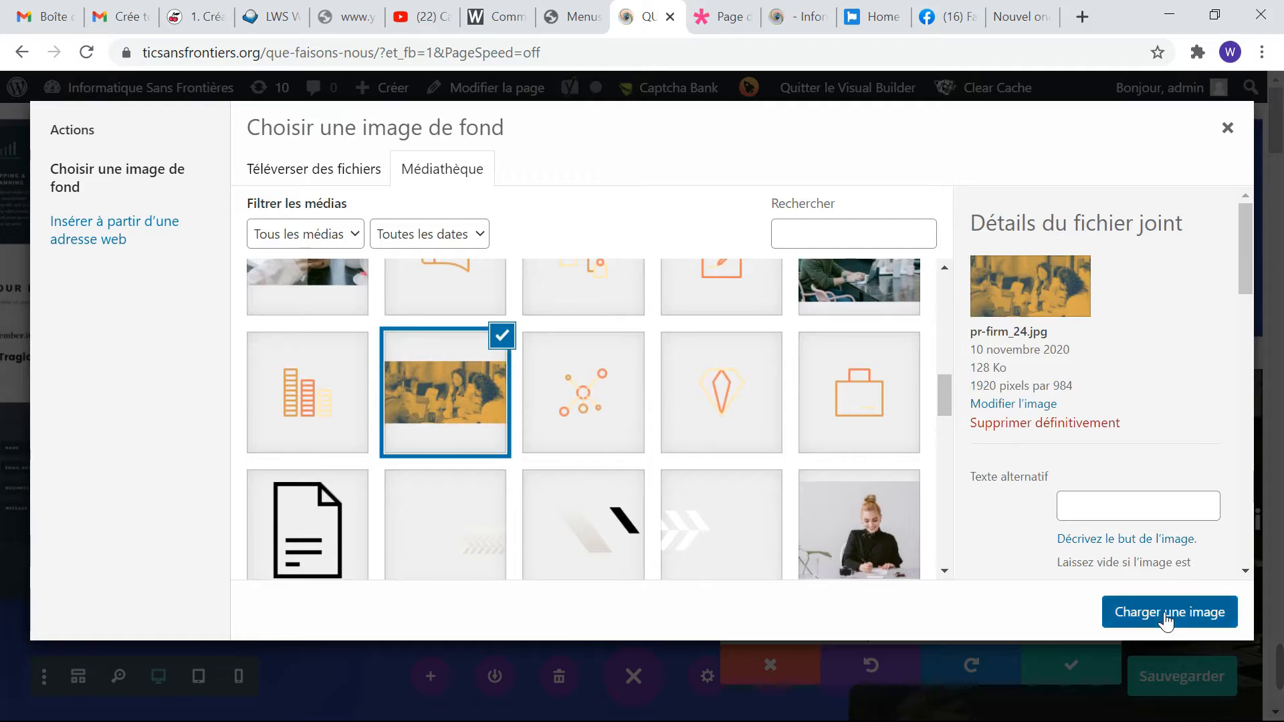
{"action": "left_click", "coordinate": [1170, 611]}
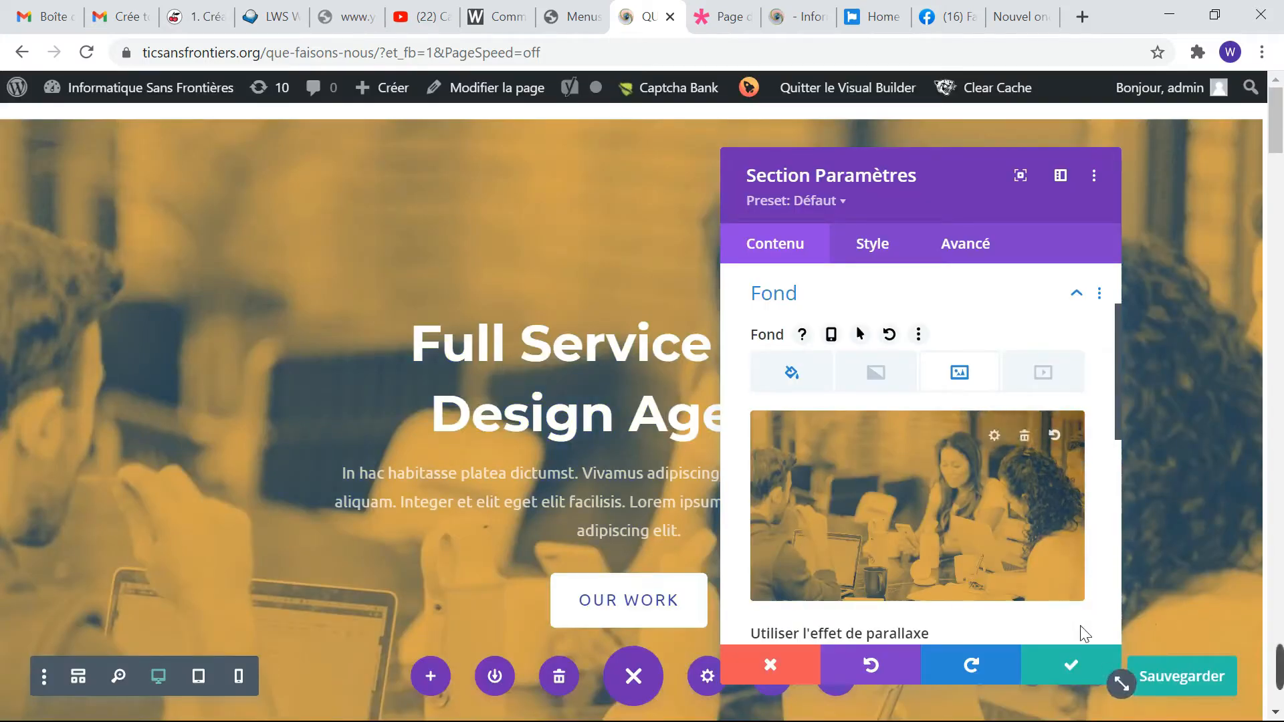
{"action": "left_click", "coordinate": [1070, 664]}
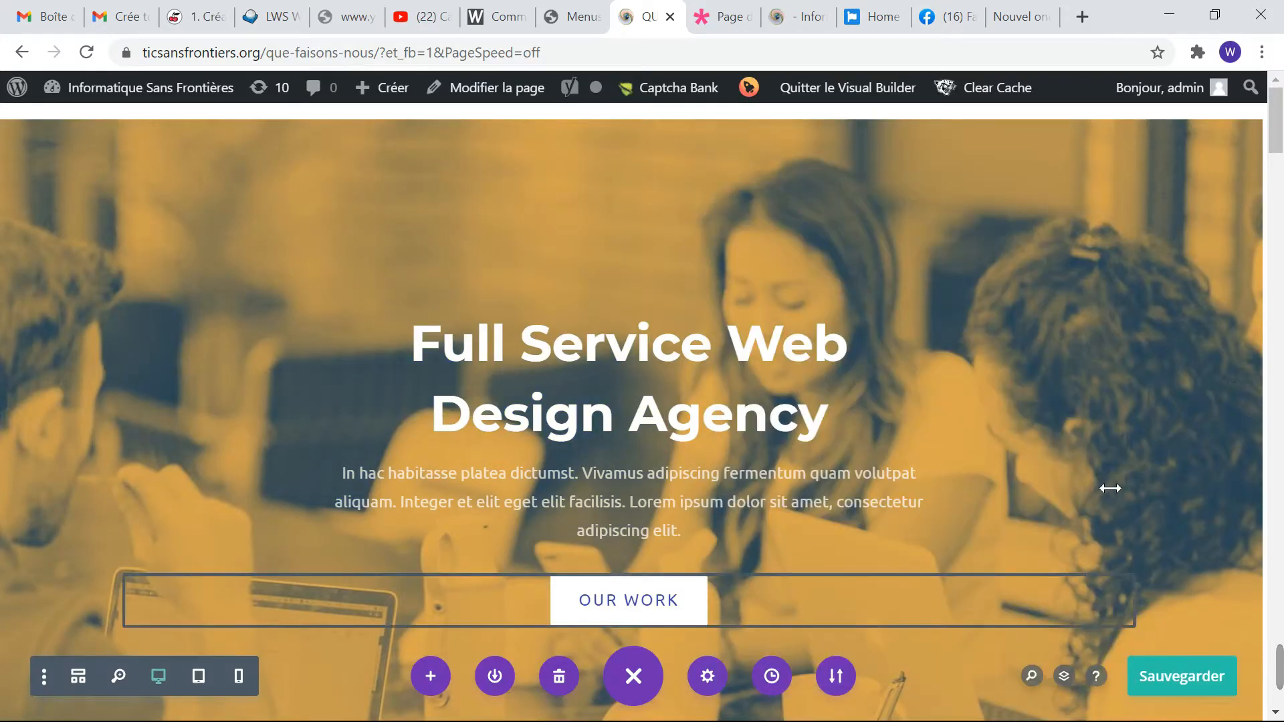
Step: Replace the hero heading "Full Service Web Design Agency" with "Nos compétence"
{"action": "scroll", "coordinate": [1110, 488], "scroll_direction": "down", "scroll_amount": 2}
{"action": "scroll", "coordinate": [1110, 495], "scroll_direction": "up", "scroll_amount": 2}
{"action": "scroll", "coordinate": [1110, 495], "scroll_direction": "down", "scroll_amount": 6}
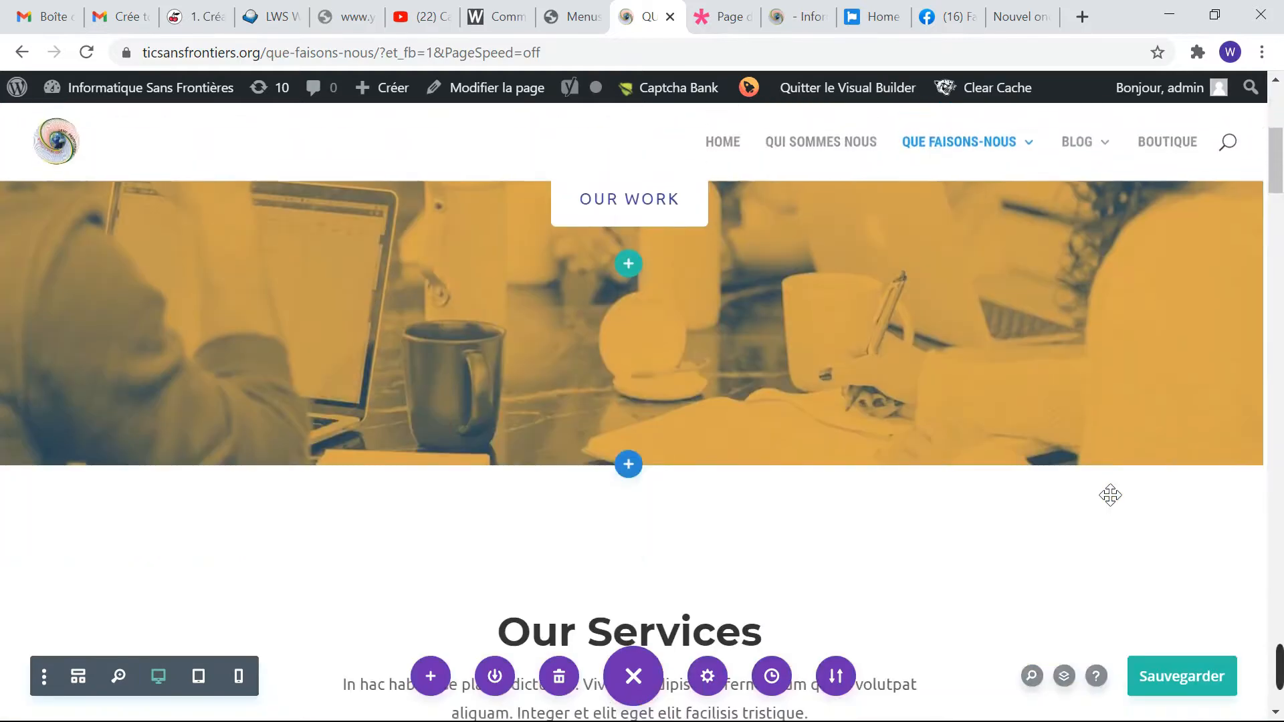
{"action": "scroll", "coordinate": [1107, 495], "scroll_direction": "up", "scroll_amount": 5}
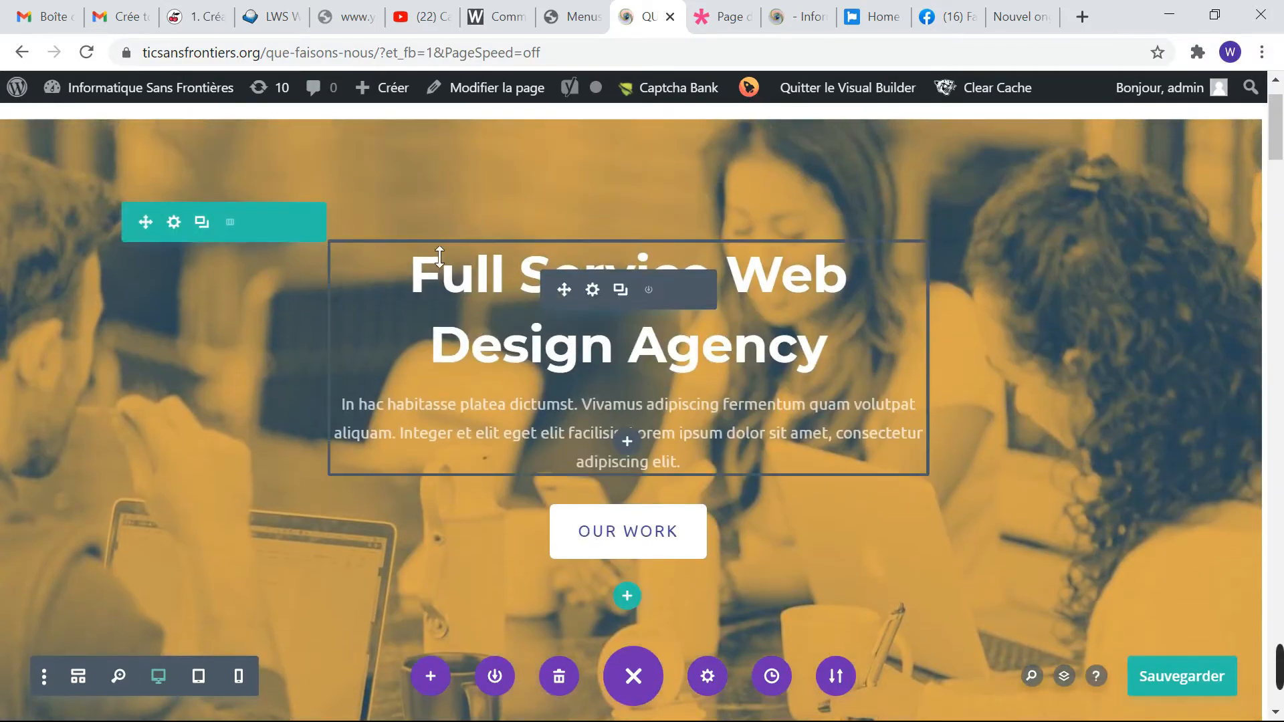
{"action": "left_click", "coordinate": [411, 275]}
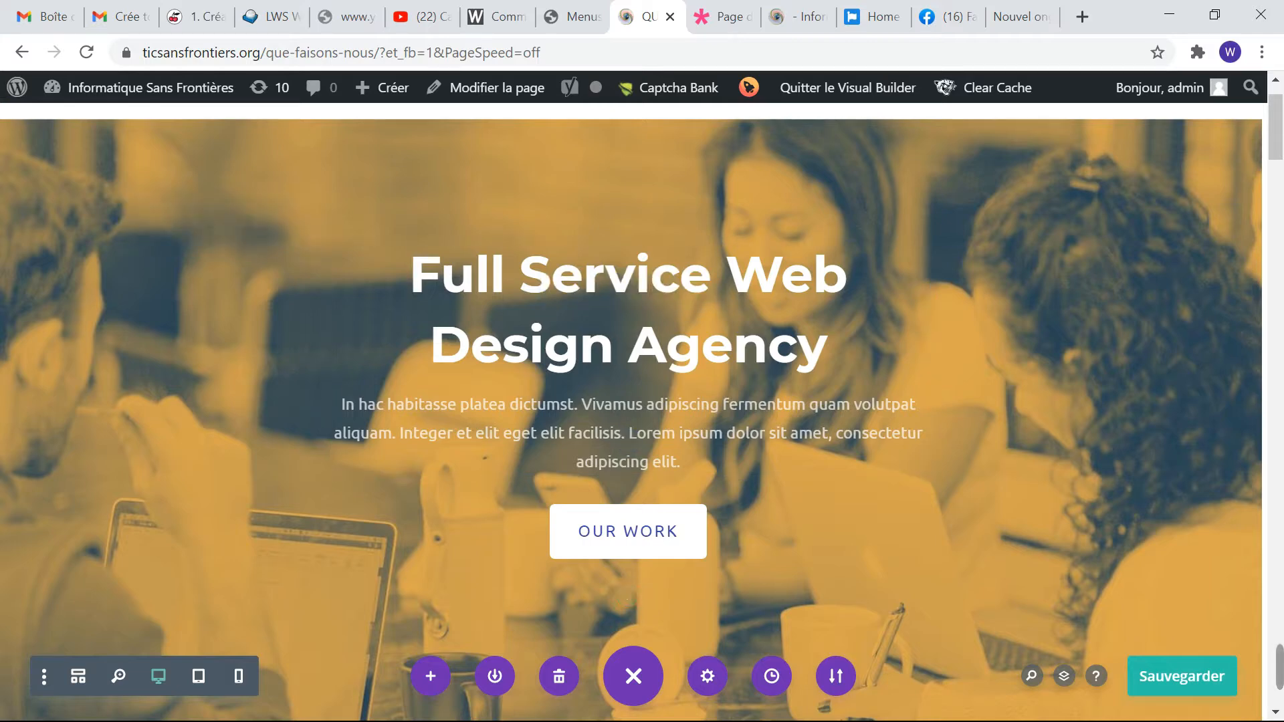
{"action": "left_click_drag", "start_coordinate": [412, 275], "coordinate": [828, 347]}
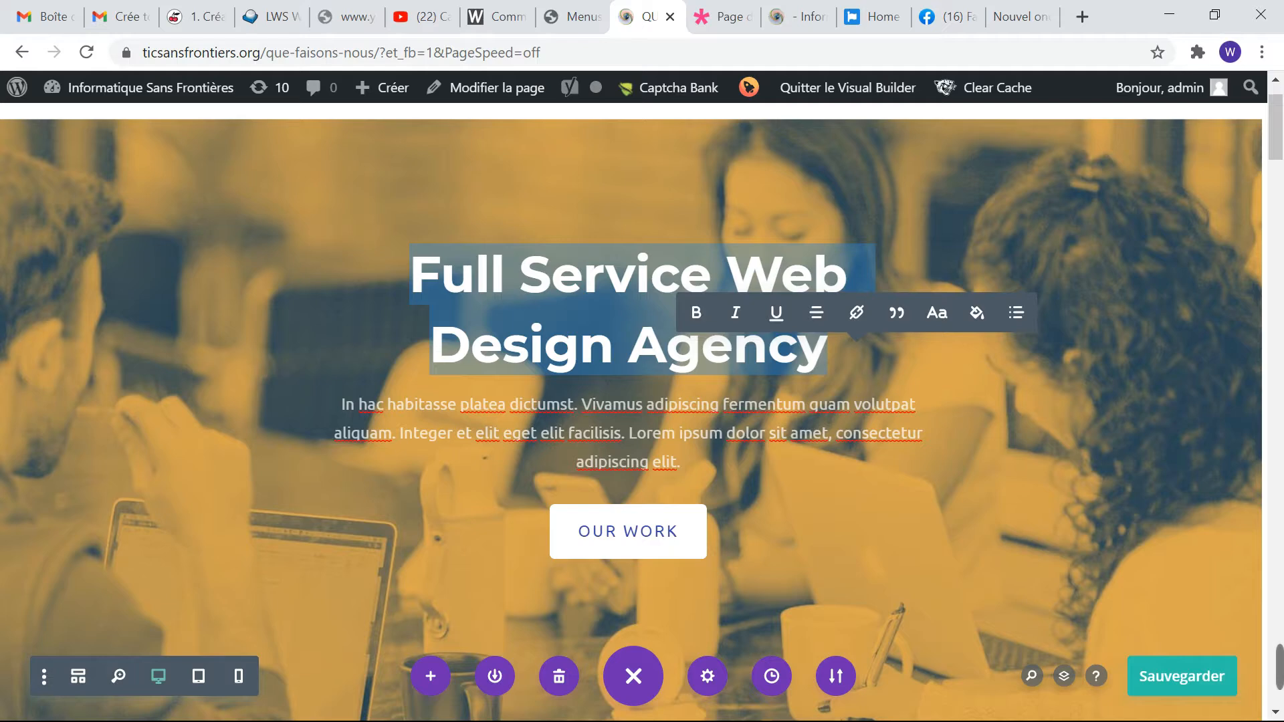
{"action": "type", "text": "N"}
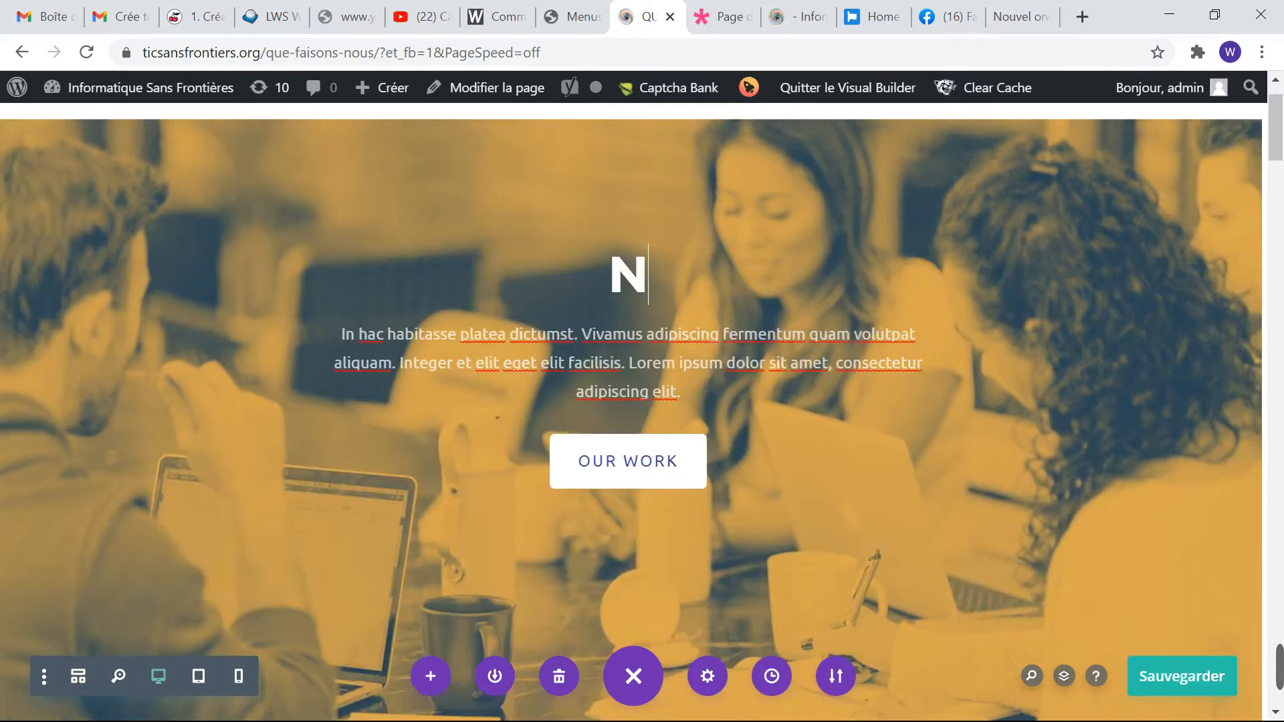
{"action": "type", "text": "os compé"}
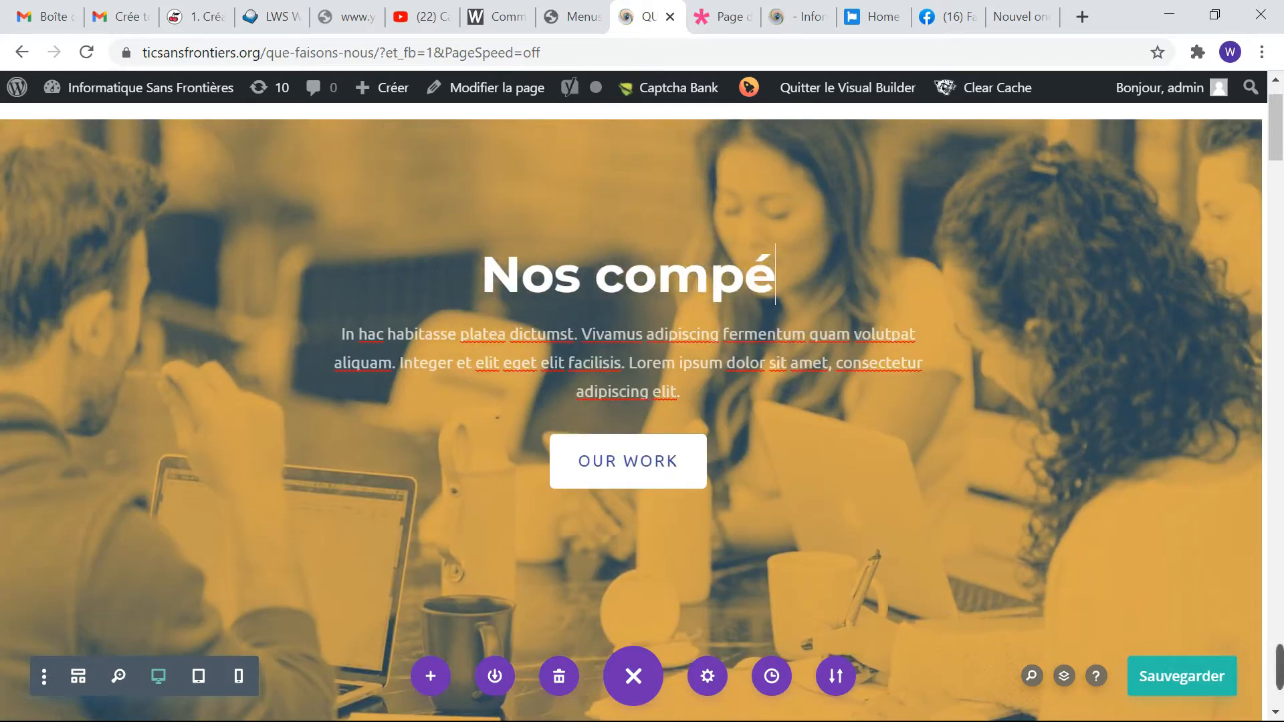
{"action": "type", "text": "tence"}
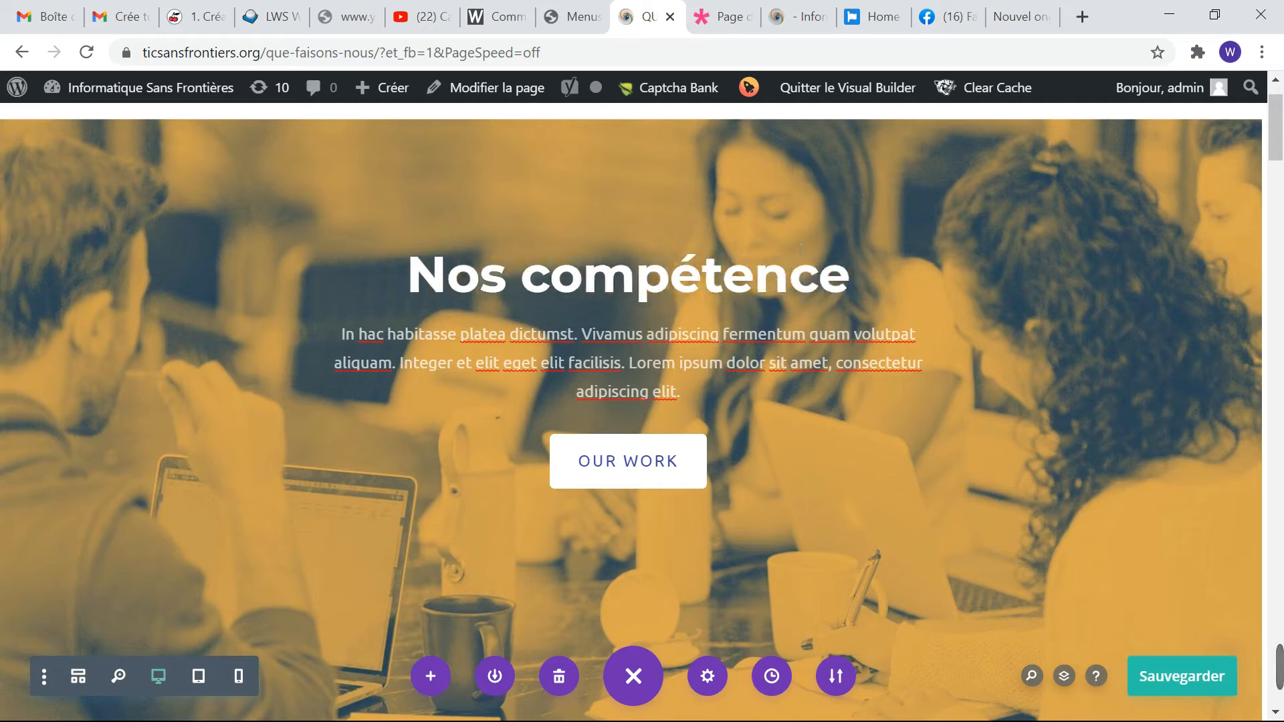
Step: Delete the placeholder paragraph beneath the hero heading, leaving only the heading text in that block
{"action": "left_click_drag", "start_coordinate": [340, 334], "coordinate": [788, 407]}
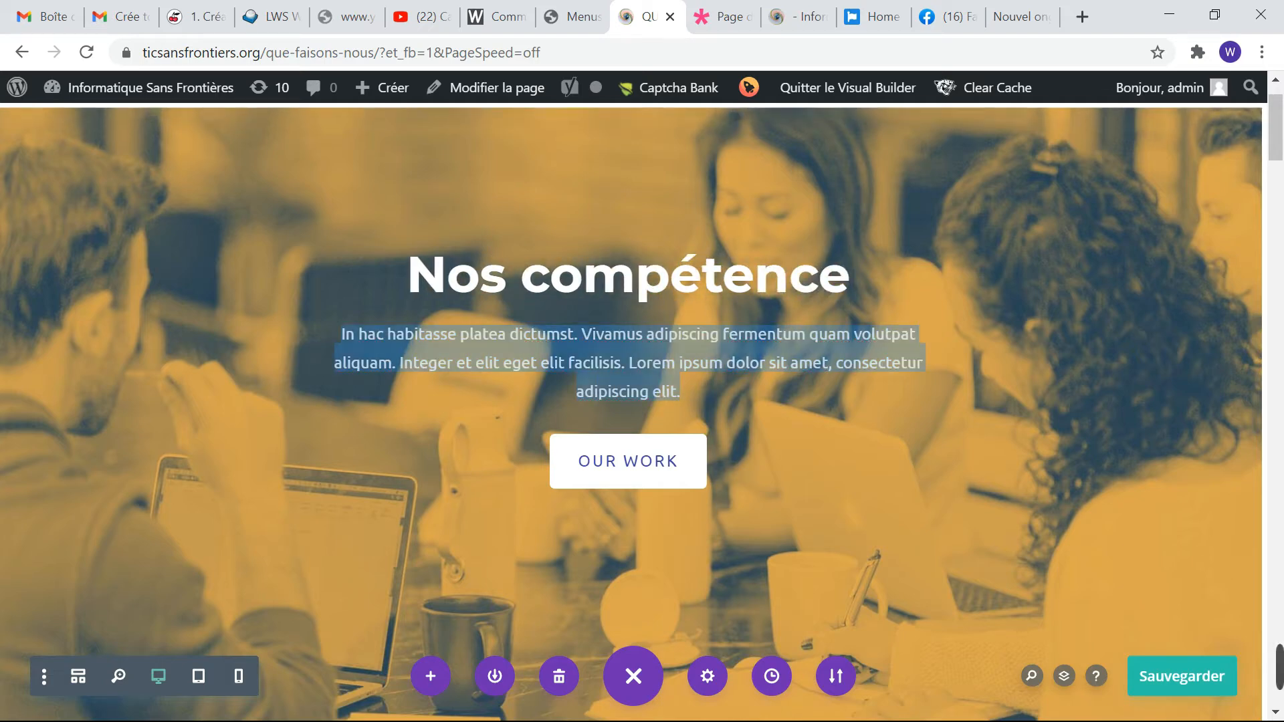
{"action": "key", "text": "BackSpace"}
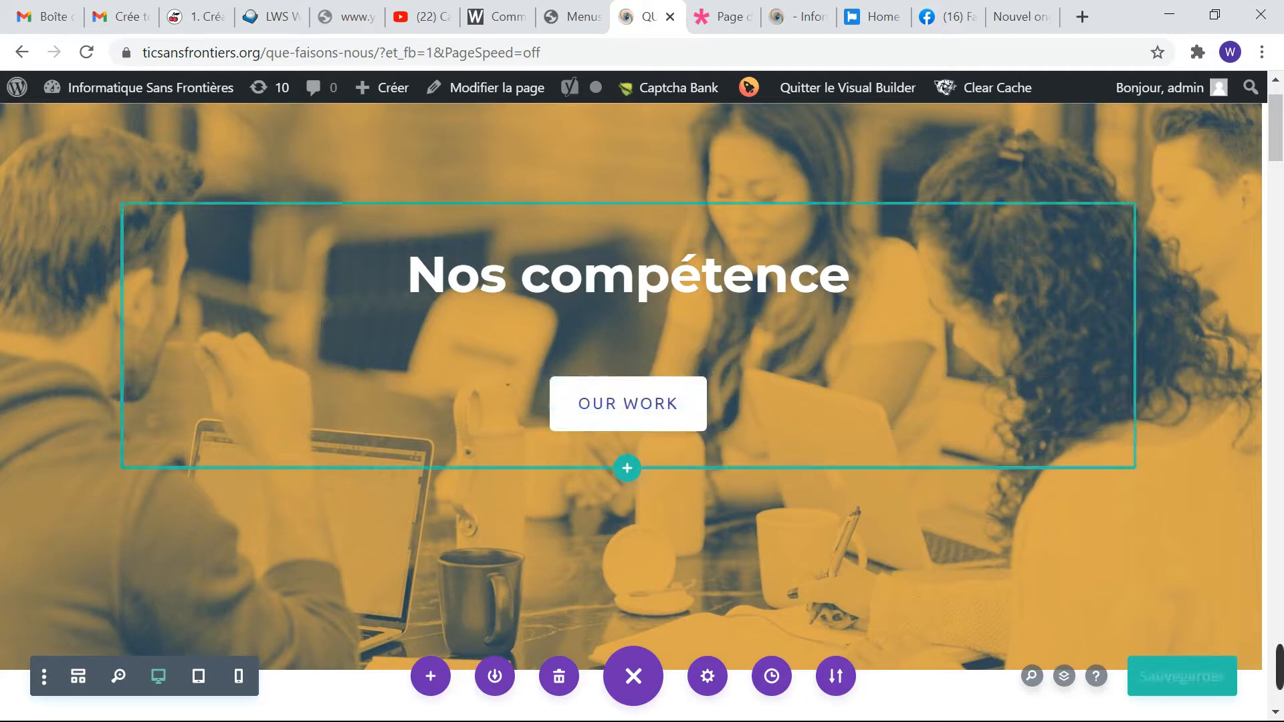
{"action": "type", "text": "s"}
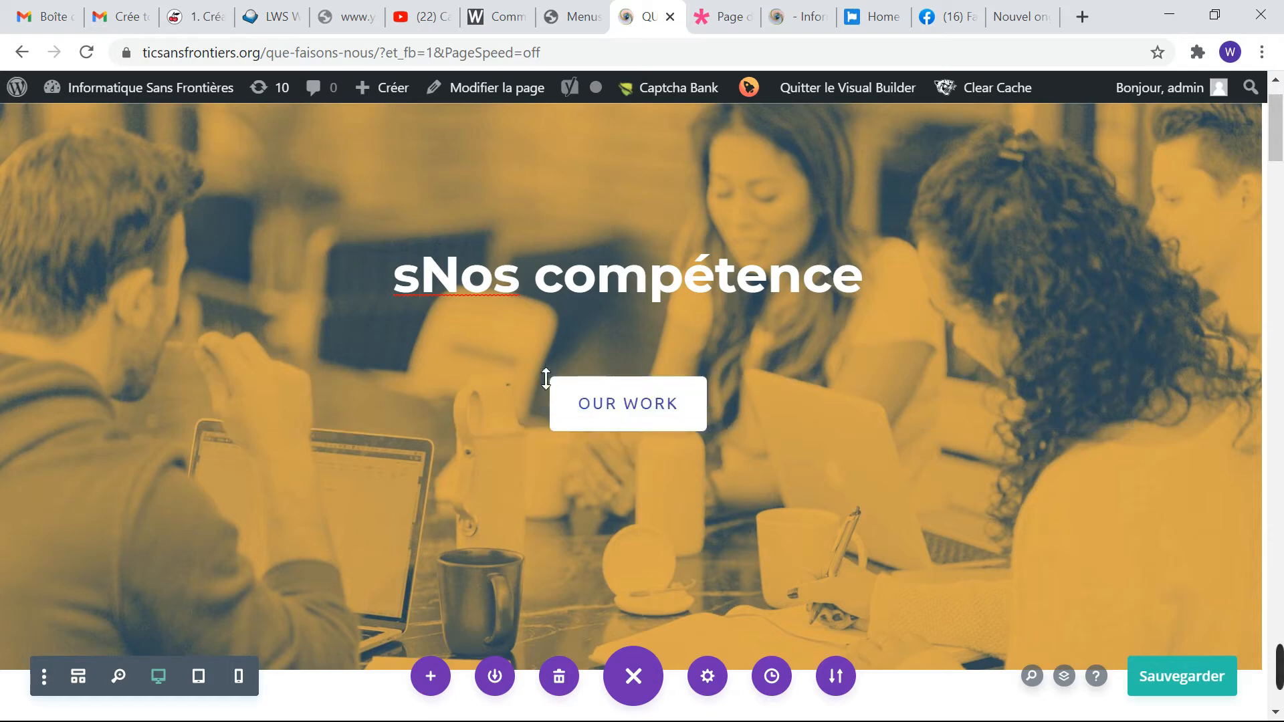
{"action": "key", "text": "BackSpace"}
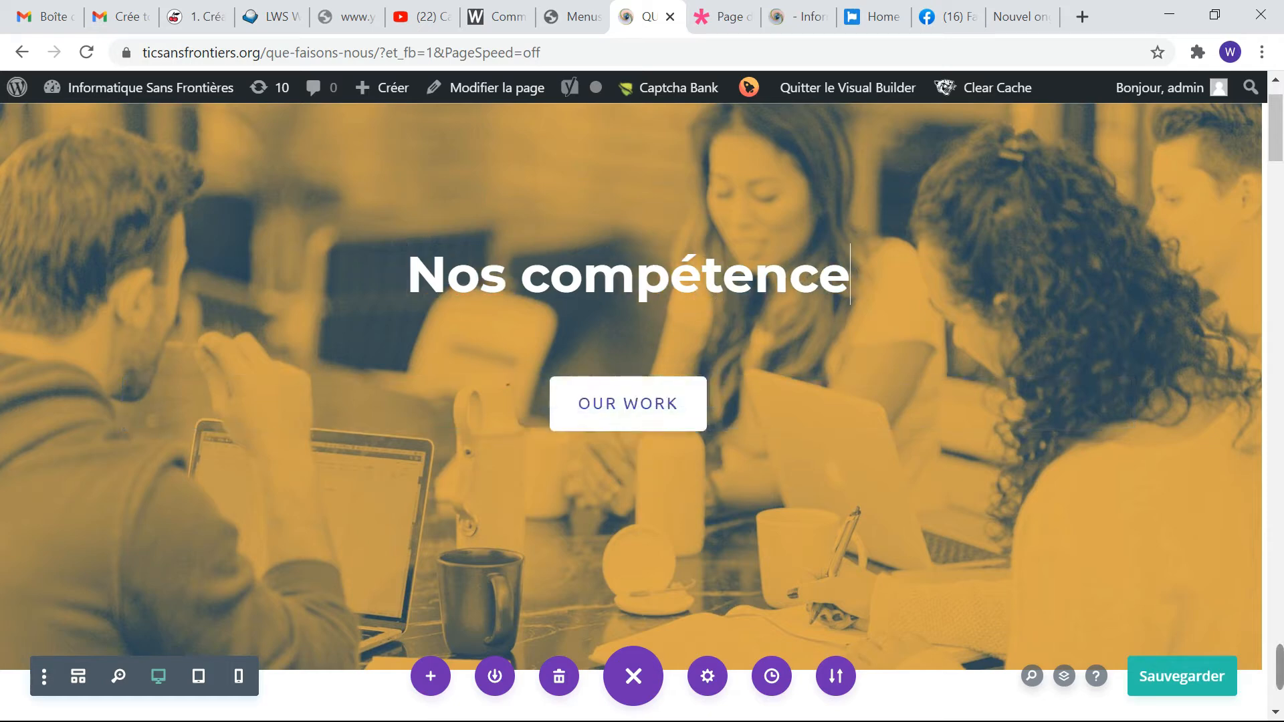
Step: Complete the hero heading so it reads "Nos compétences"
{"action": "type", "text": "s"}
{"action": "mouse_move", "coordinate": [581, 437]}
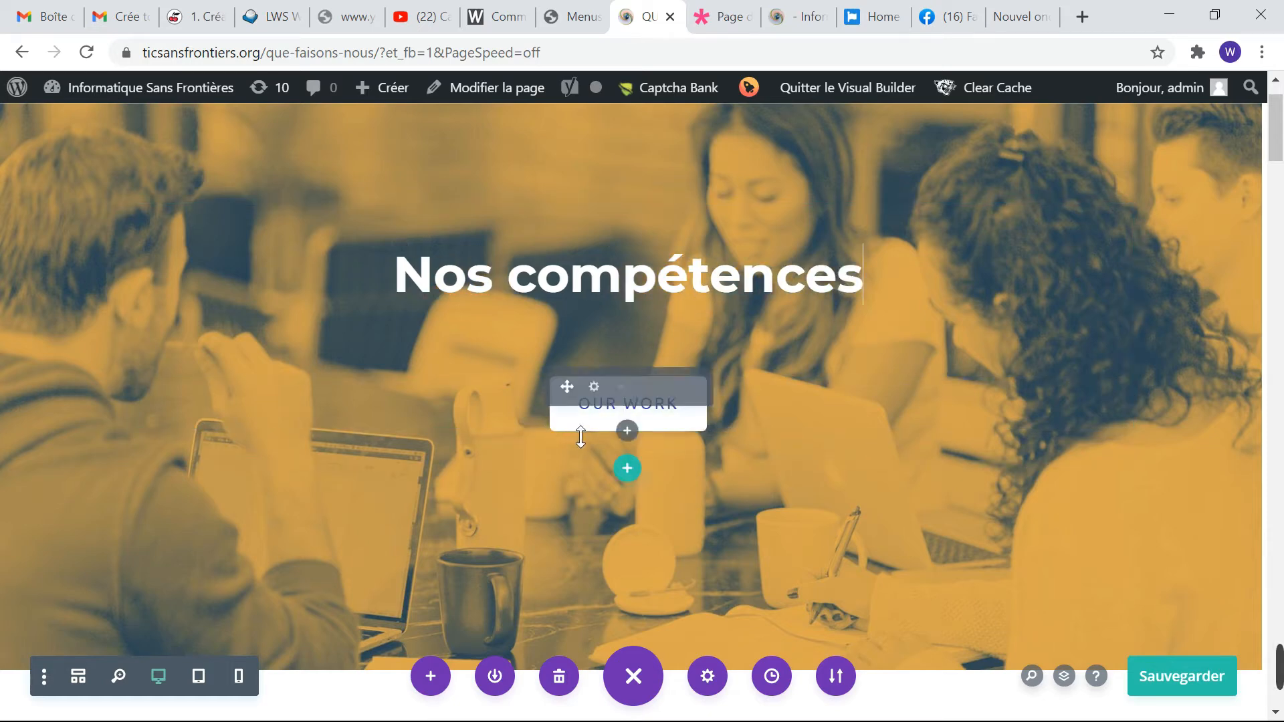
{"action": "scroll", "coordinate": [837, 536], "scroll_direction": "down", "scroll_amount": 8}
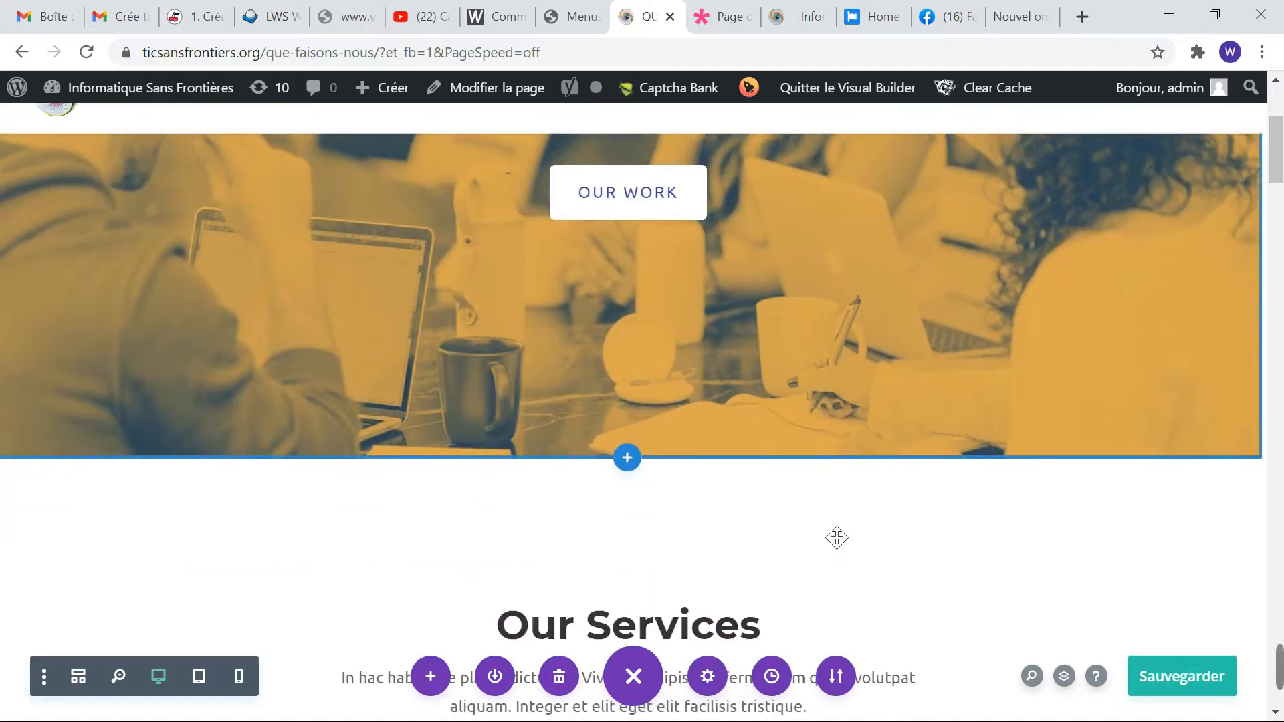
{"action": "scroll", "coordinate": [836, 538], "scroll_direction": "up", "scroll_amount": 3}
{"action": "scroll", "coordinate": [837, 538], "scroll_direction": "up", "scroll_amount": 3}
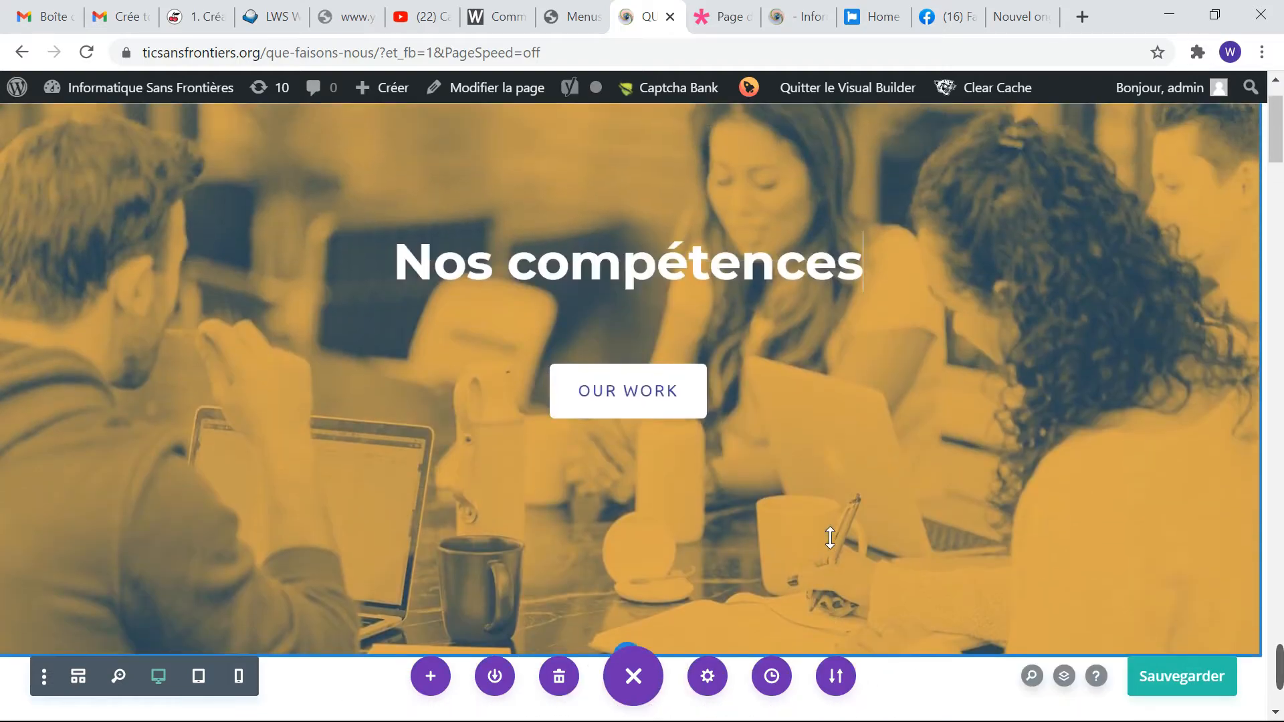
Step: Change the hero section's "Our Work" button text to "Travaillons ensemble" and apply the button settings
{"action": "mouse_move", "coordinate": [635, 398]}
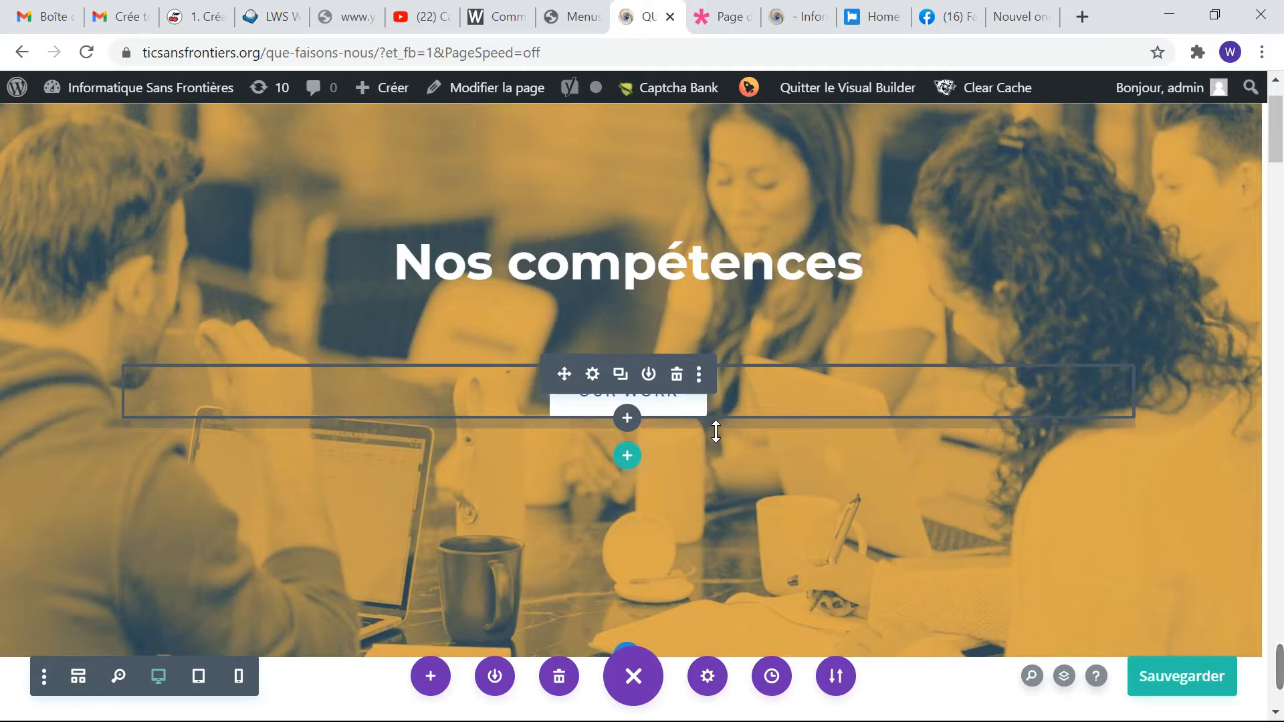
{"action": "left_click", "coordinate": [592, 375]}
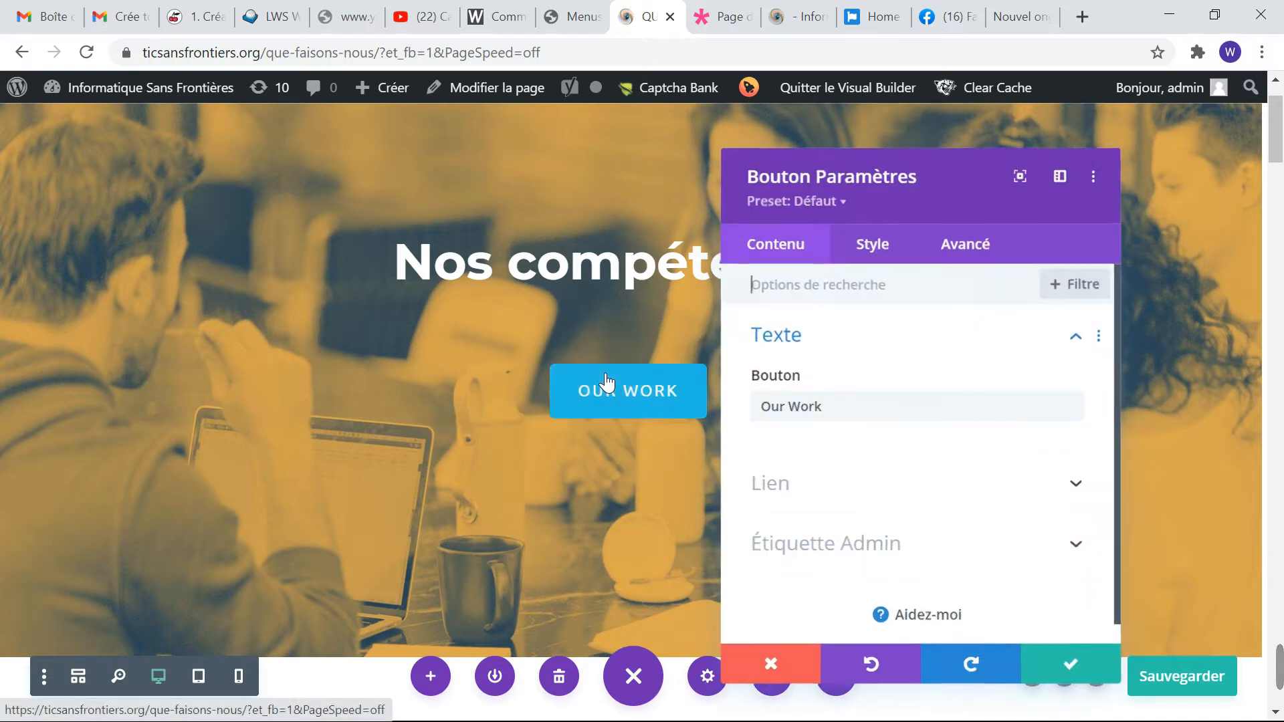
{"action": "left_click_drag", "start_coordinate": [829, 407], "coordinate": [740, 404]}
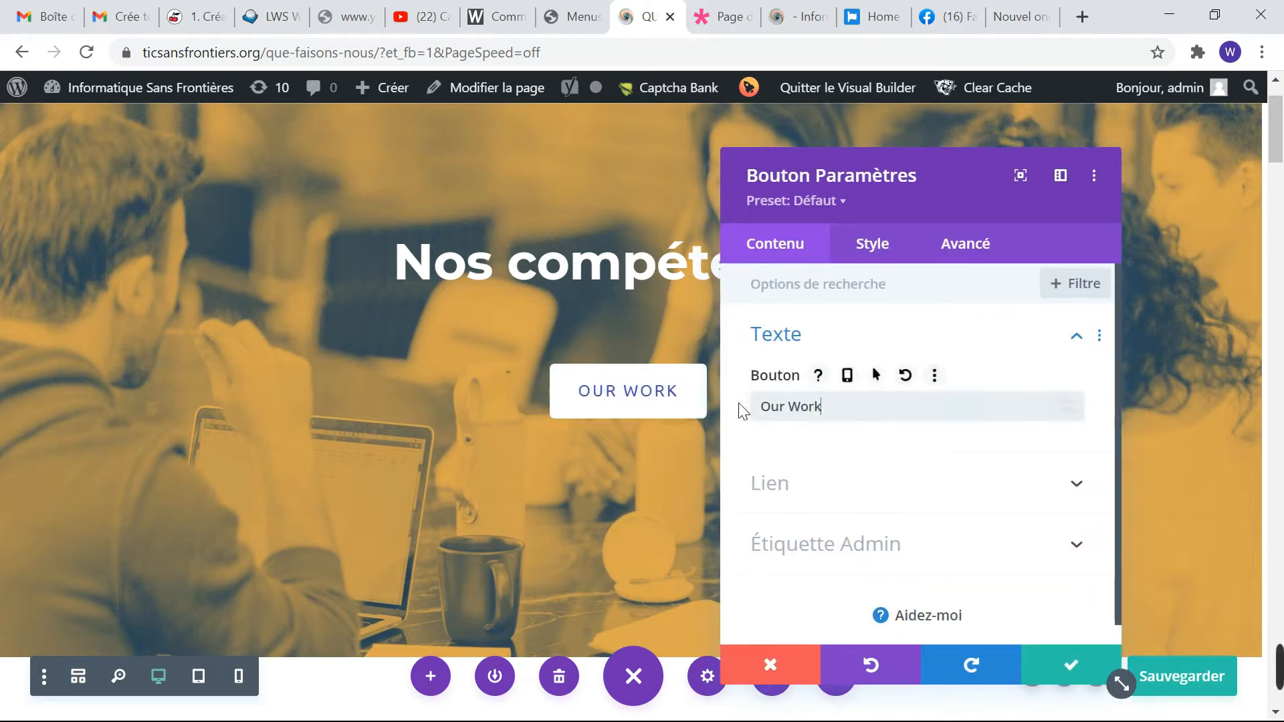
{"action": "key", "text": "BackSpace"}
{"action": "type", "text": "Tra"}
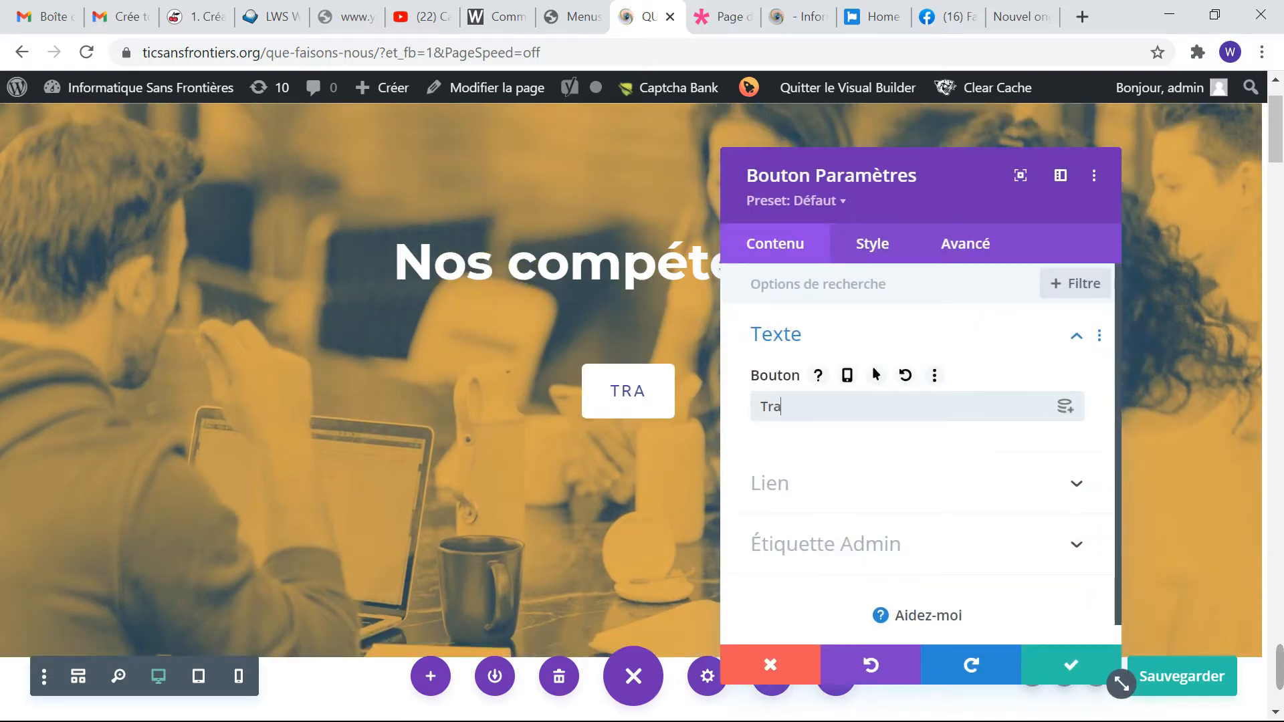
{"action": "type", "text": "vailler avec"}
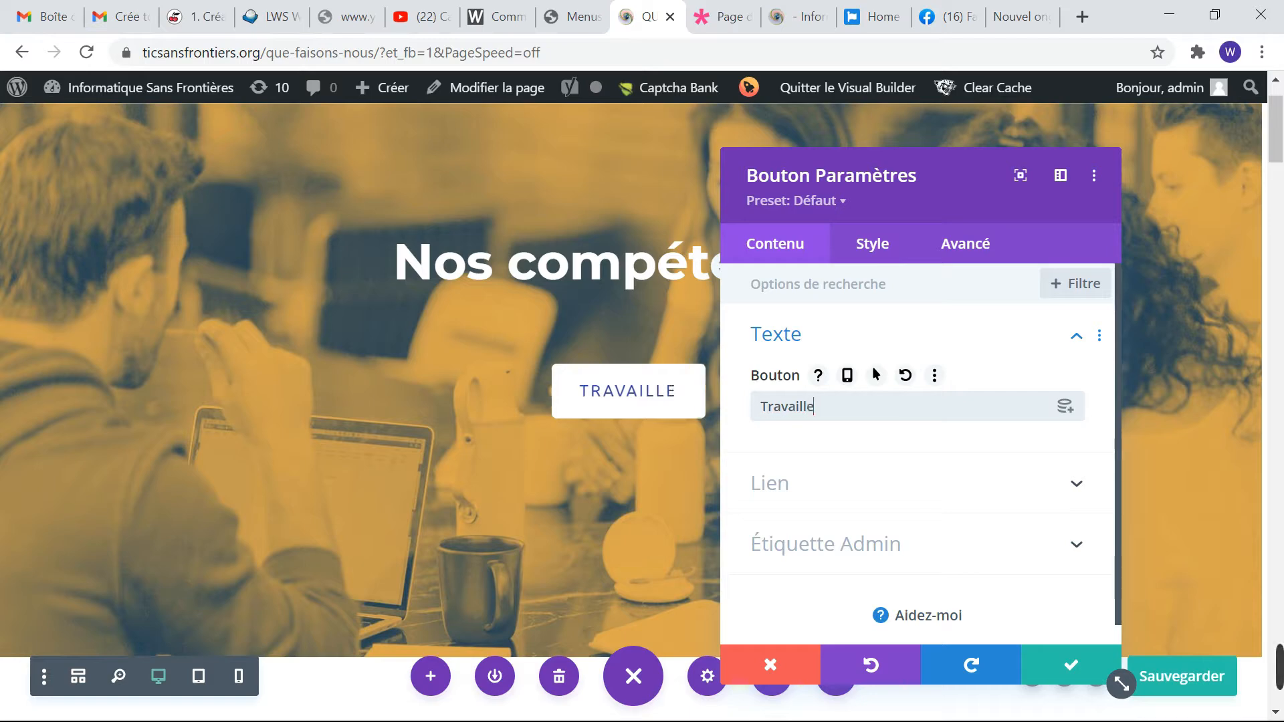
{"action": "key", "text": "BackSpace"}
{"action": "key", "text": "BackSpace"}
{"action": "key", "text": "BackSpace"}
{"action": "key", "text": "BackSpace"}
{"action": "key", "text": "BackSpace"}
{"action": "key", "text": "BackSpace"}
{"action": "key", "text": "BackSpace"}
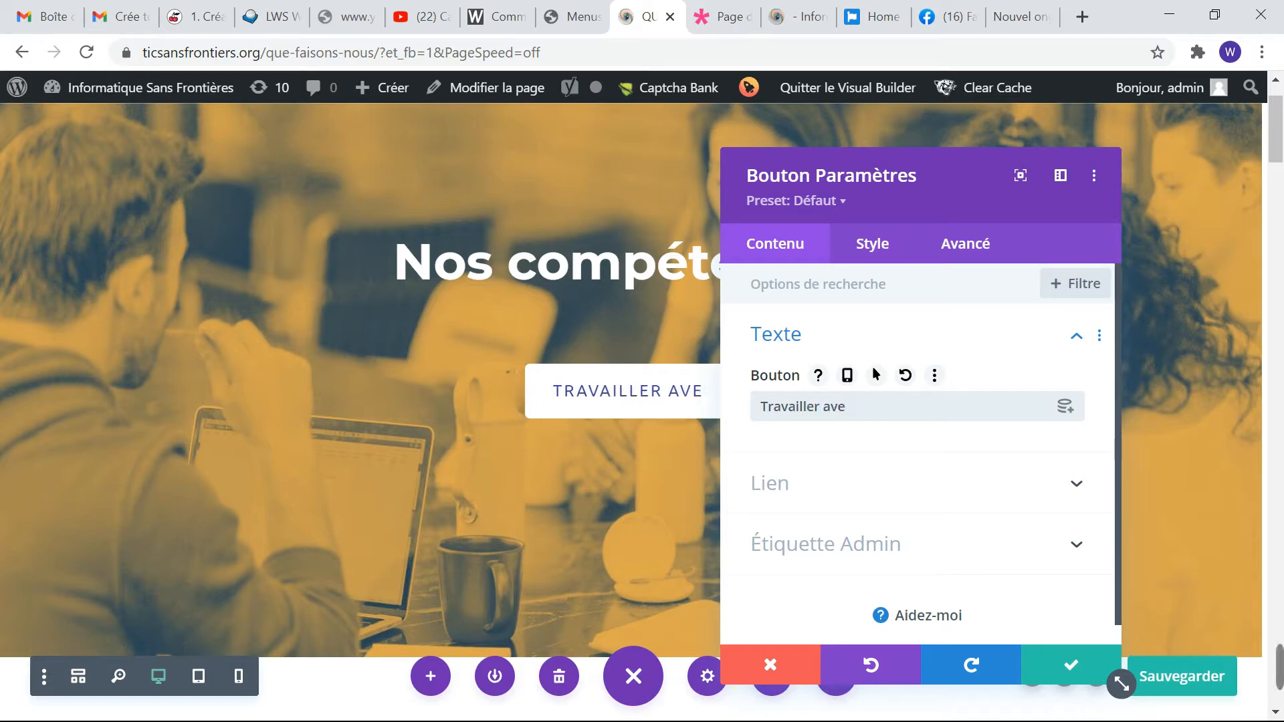
{"action": "type", "text": "o"}
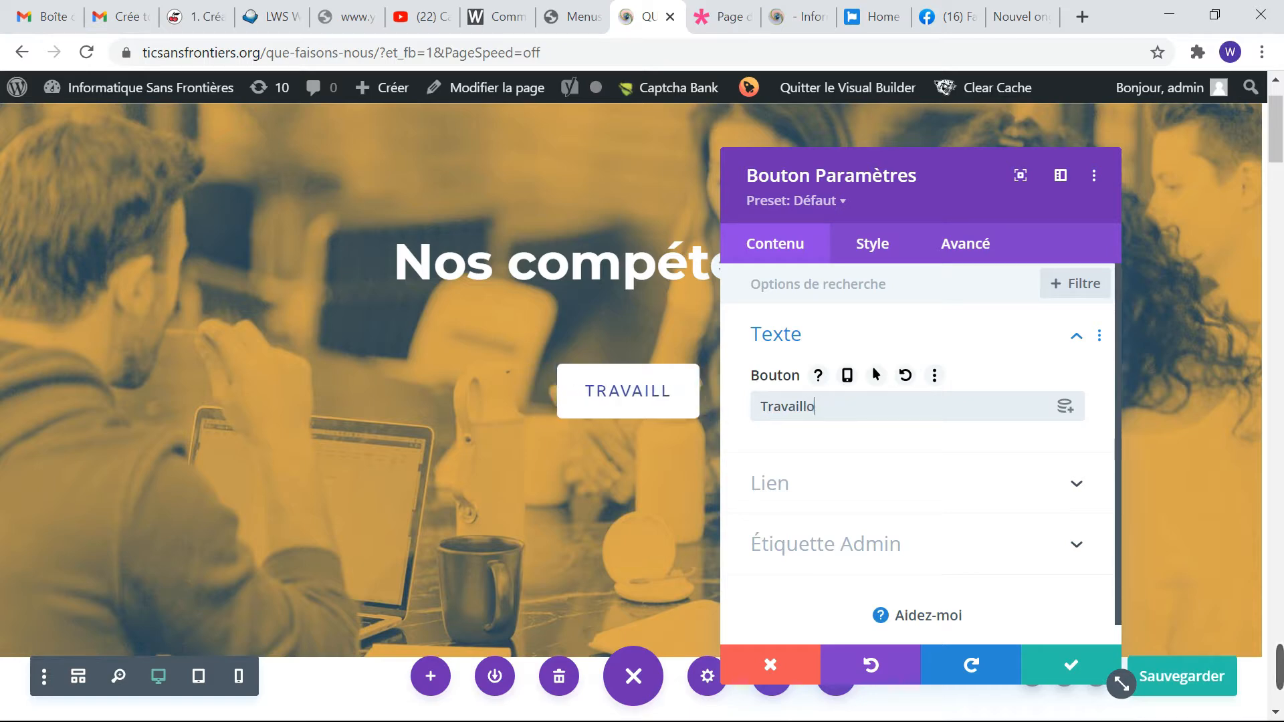
{"action": "type", "text": "ns ensem"}
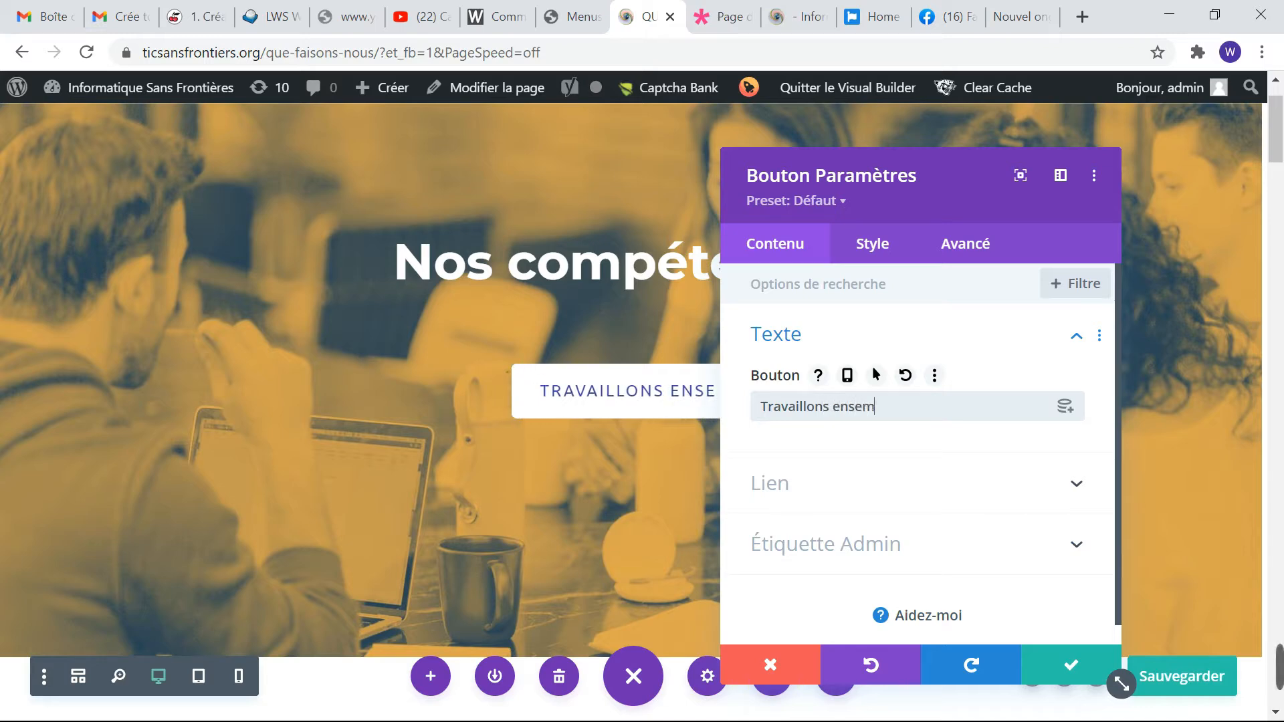
{"action": "type", "text": "ble"}
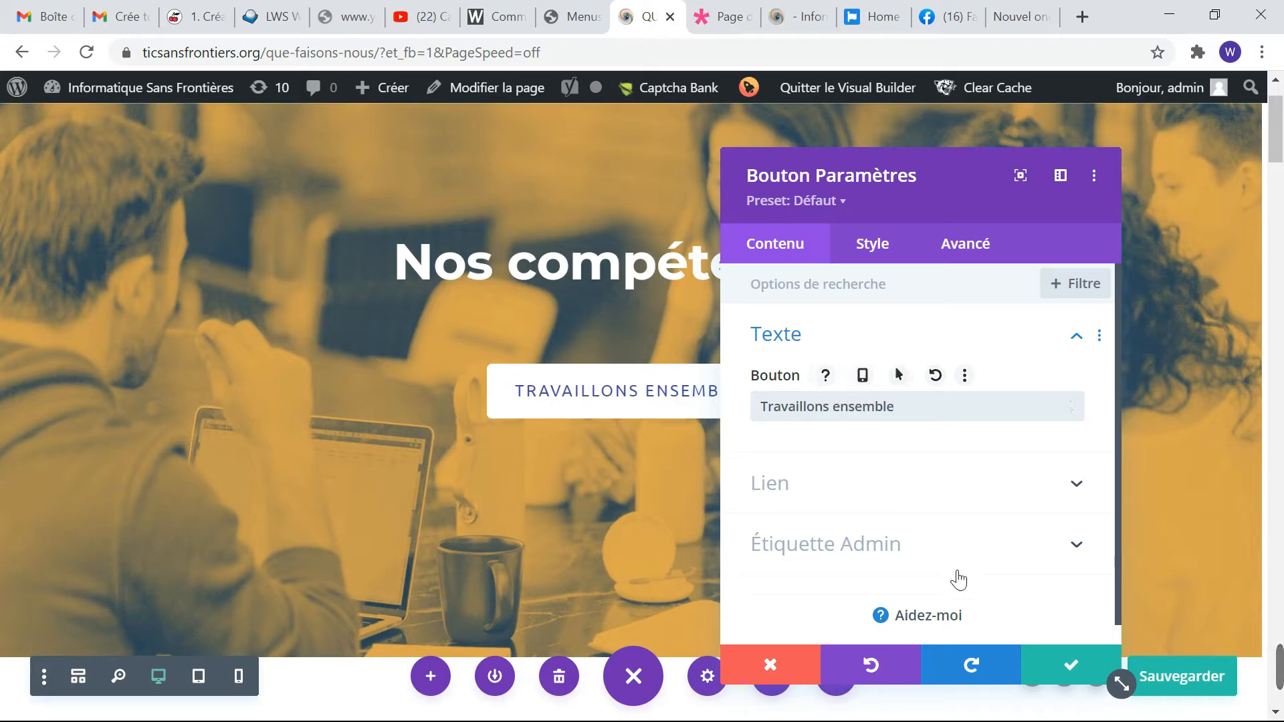
{"action": "left_click", "coordinate": [1070, 669]}
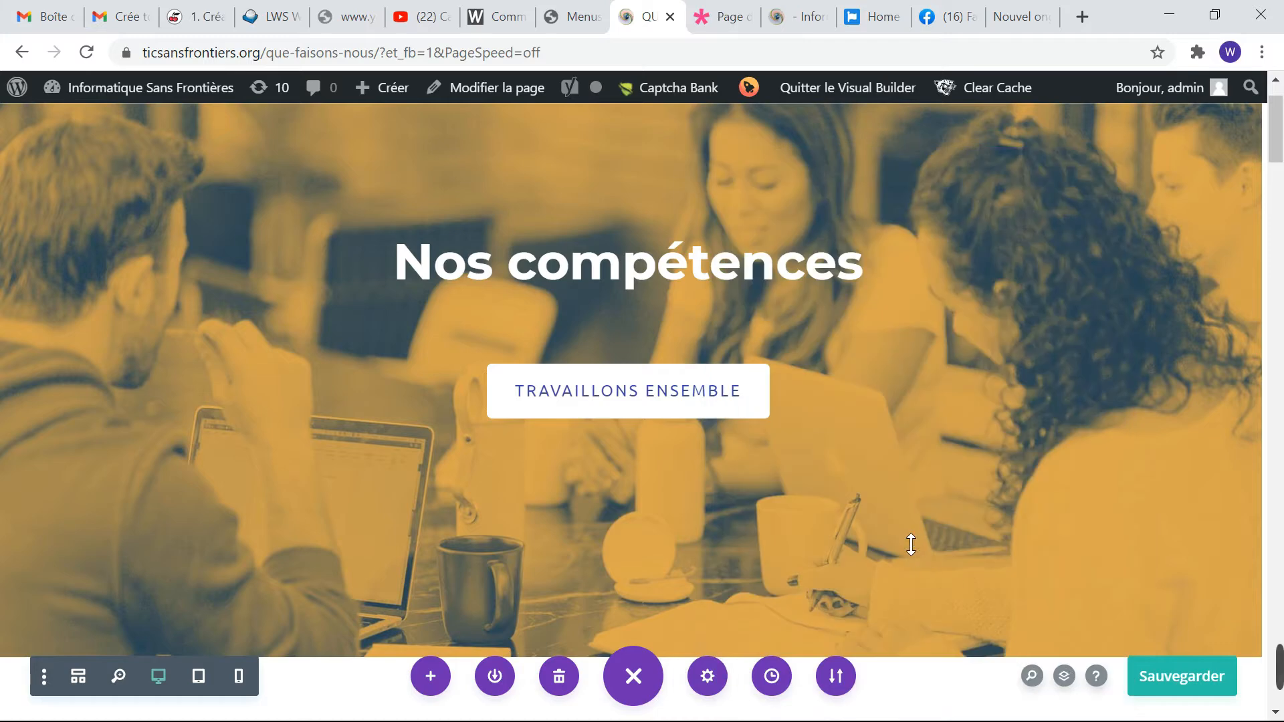
Step: Check the home page's specialities heading, and rewrite the "Nous offrons" heading above the service cards as "Nous sommes spécialisé(e)s dans"
{"action": "scroll", "coordinate": [915, 543], "scroll_direction": "down", "scroll_amount": 3}
{"action": "scroll", "coordinate": [918, 545], "scroll_direction": "down", "scroll_amount": 2}
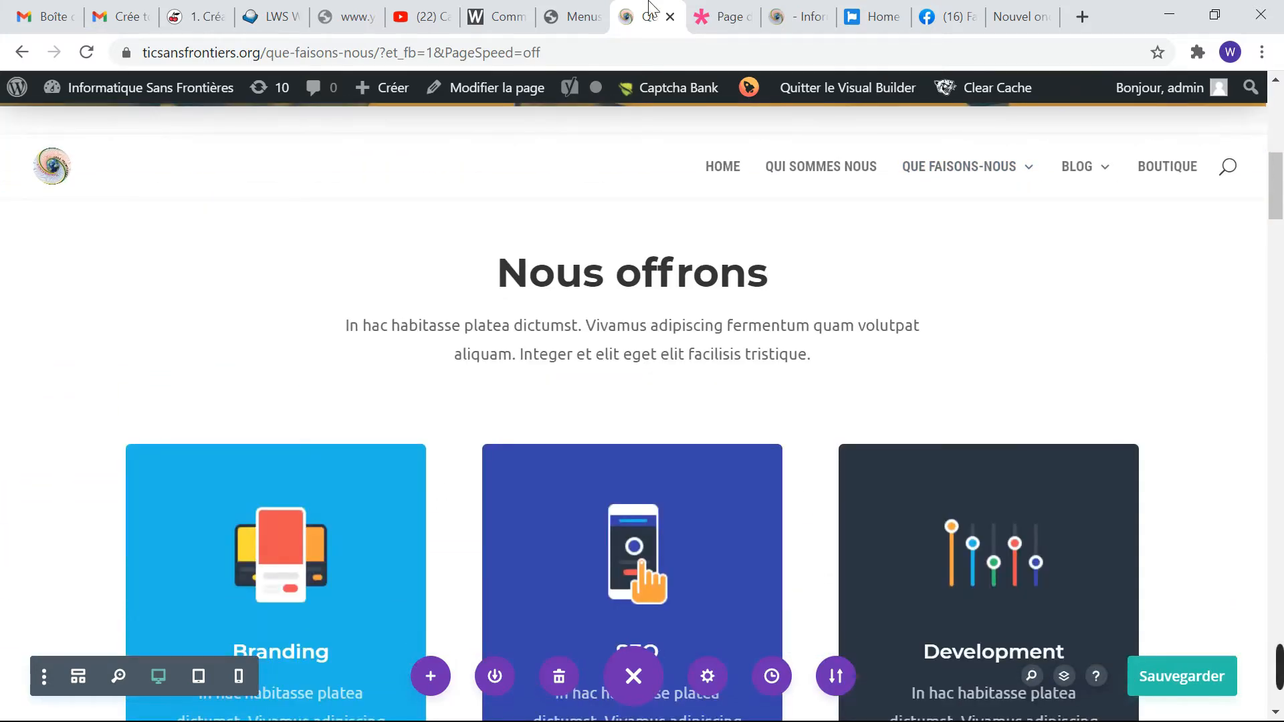
{"action": "left_click", "coordinate": [795, 26]}
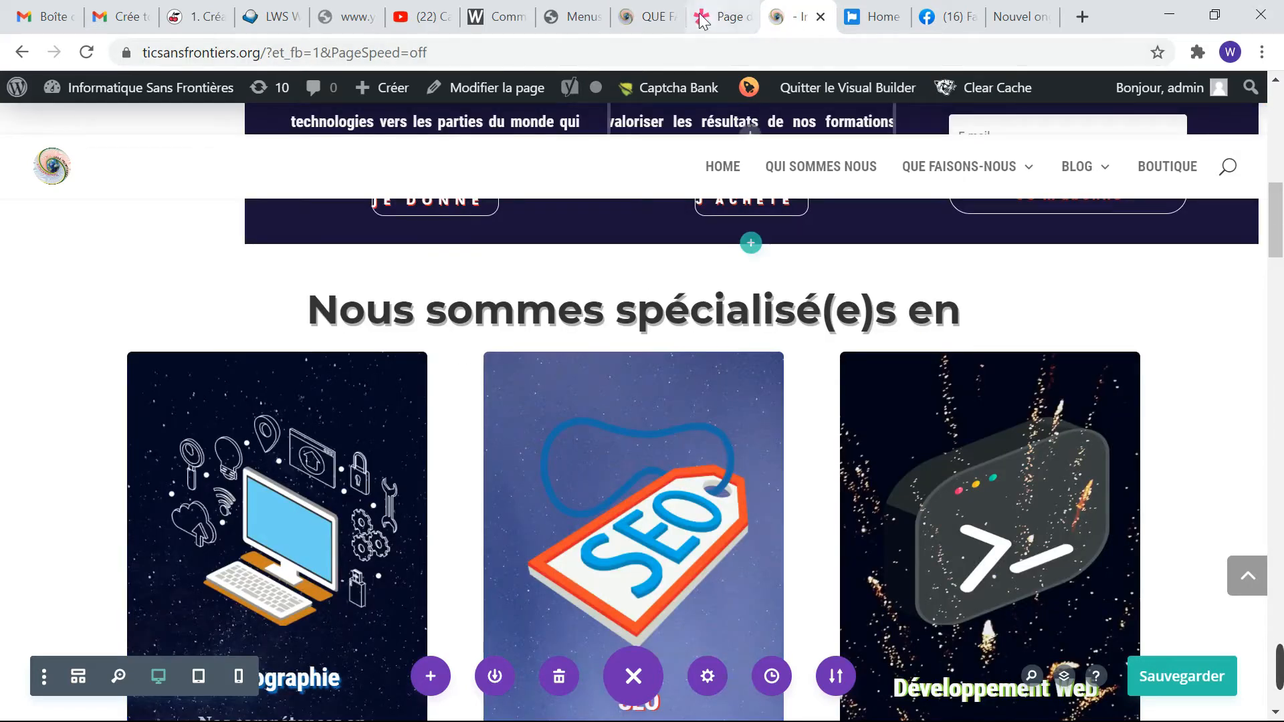
{"action": "left_click", "coordinate": [630, 27]}
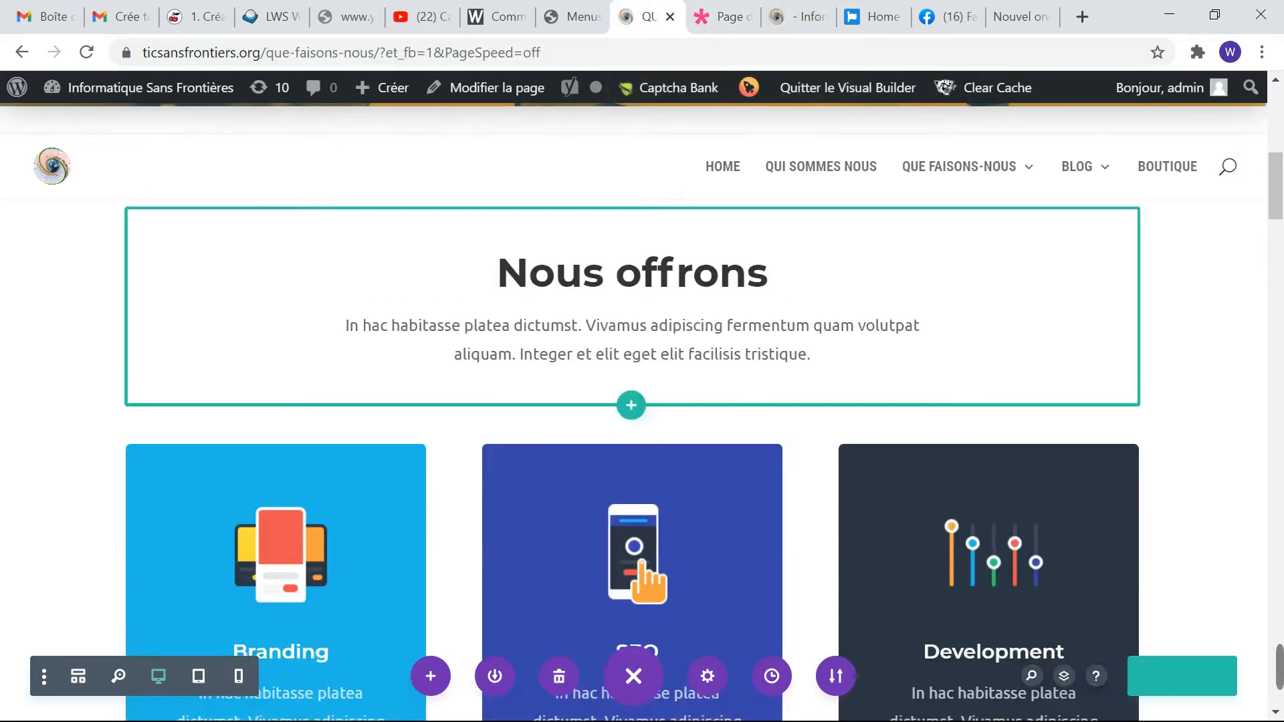
{"action": "left_click", "coordinate": [769, 273]}
{"action": "key", "text": "BackSpace"}
{"action": "key", "text": "BackSpace"}
{"action": "key", "text": "BackSpace"}
{"action": "key", "text": "BackSpace"}
{"action": "key", "text": "BackSpace"}
{"action": "key", "text": "BackSpace"}
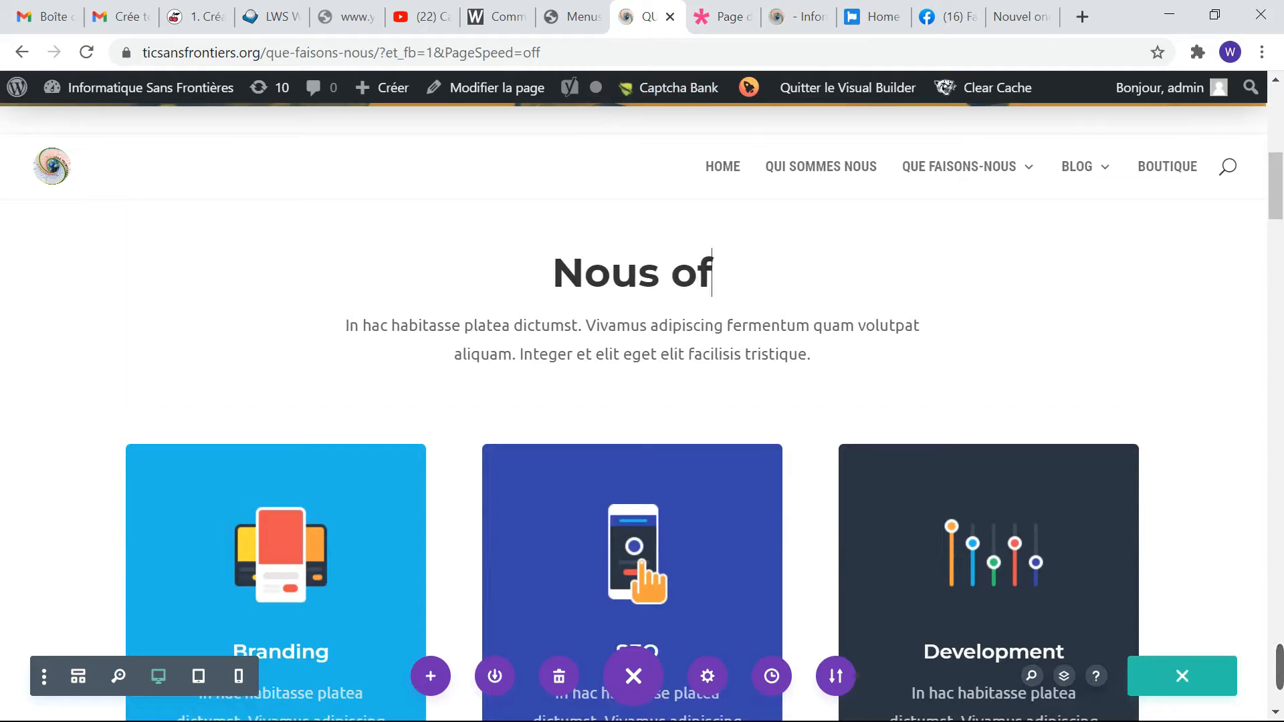
{"action": "key", "text": "BackSpace"}
{"action": "type", "text": "som"}
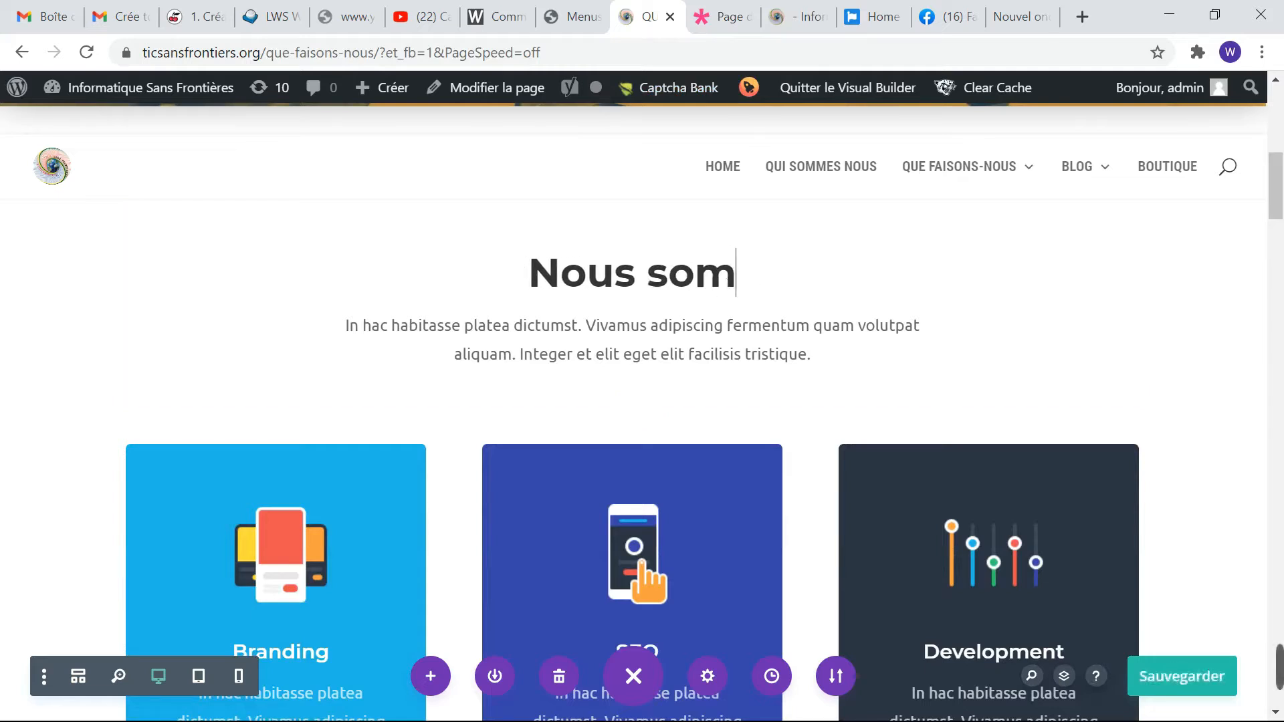
{"action": "type", "text": "mes spéci"}
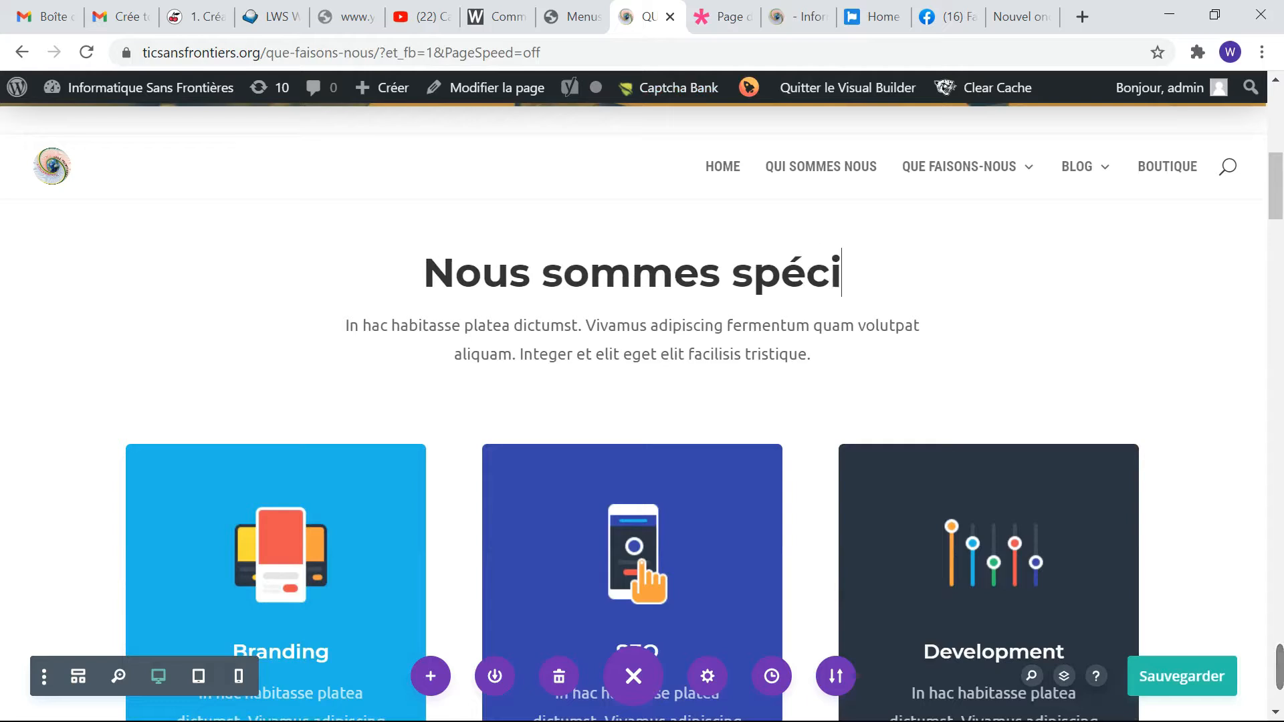
{"action": "type", "text": "alisé"}
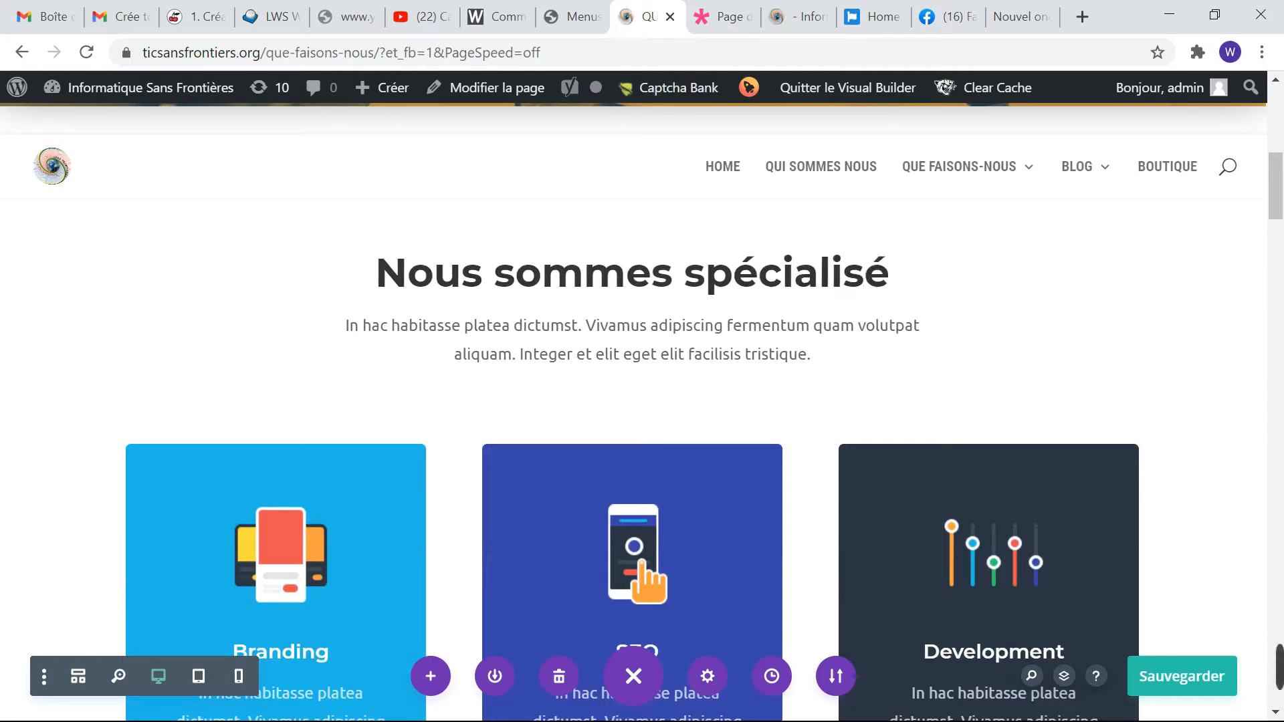
{"action": "type", "text": "("}
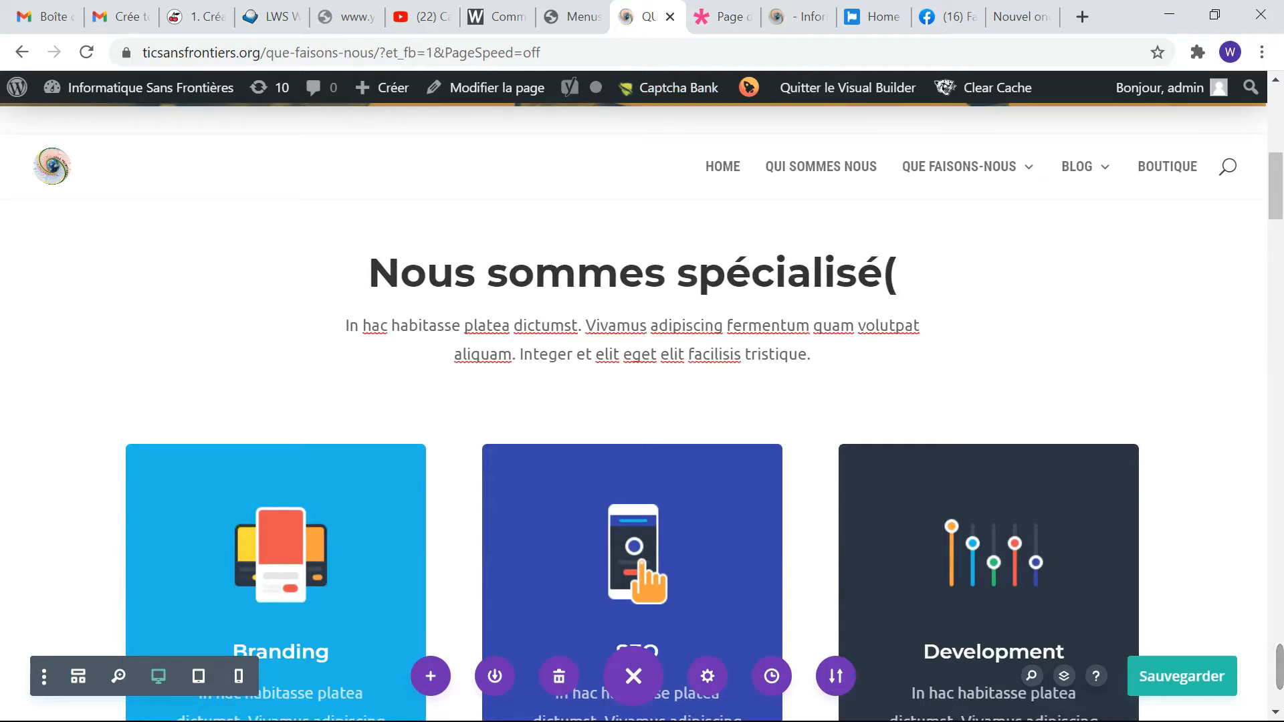
{"action": "type", "text": "e)s dans"}
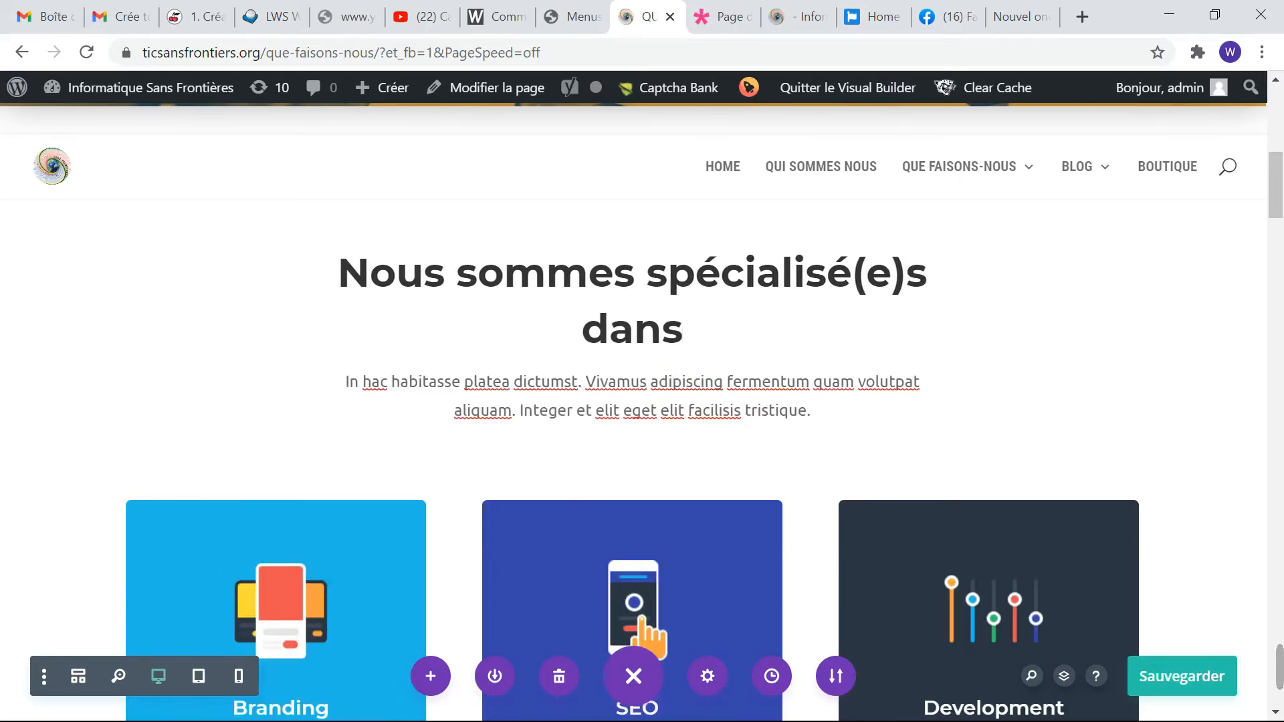
Step: Delete the placeholder paragraph beneath the "Nous sommes spécialisé(e)s dans" heading
{"action": "scroll", "coordinate": [632, 457], "scroll_direction": "down", "scroll_amount": 1}
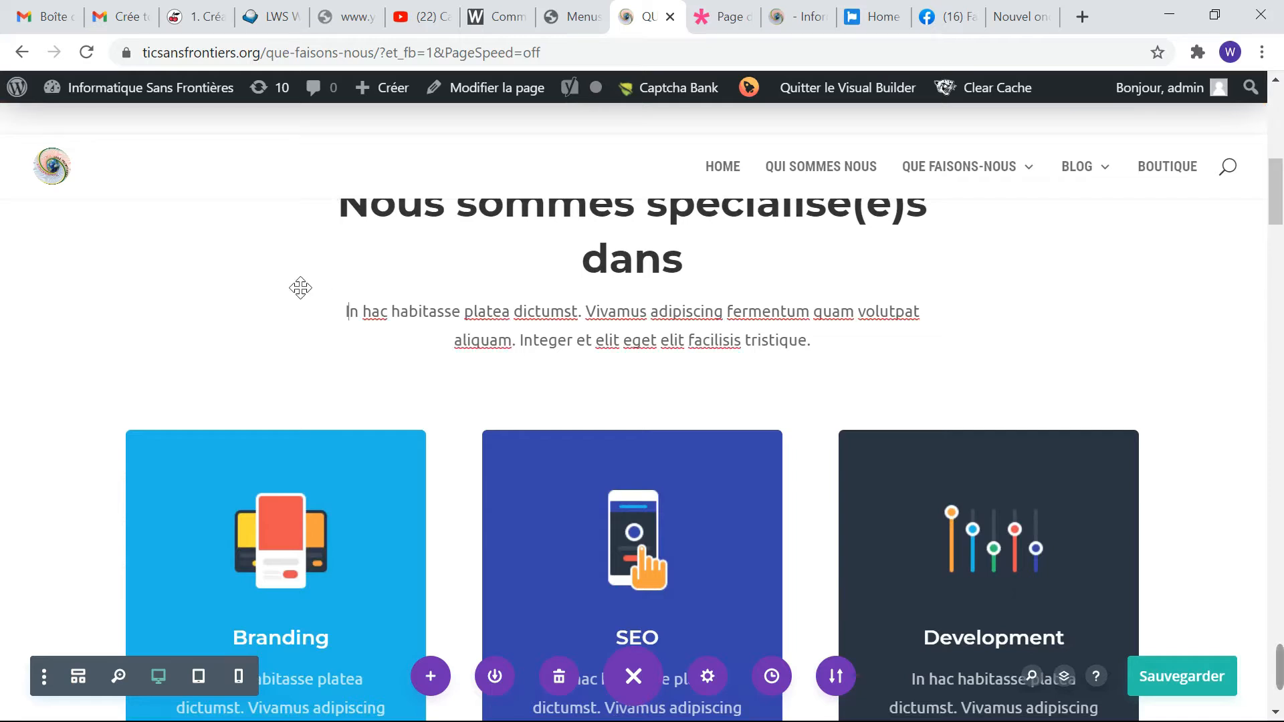
{"action": "left_click_drag", "start_coordinate": [347, 311], "coordinate": [847, 368]}
{"action": "key", "text": "BackSpace"}
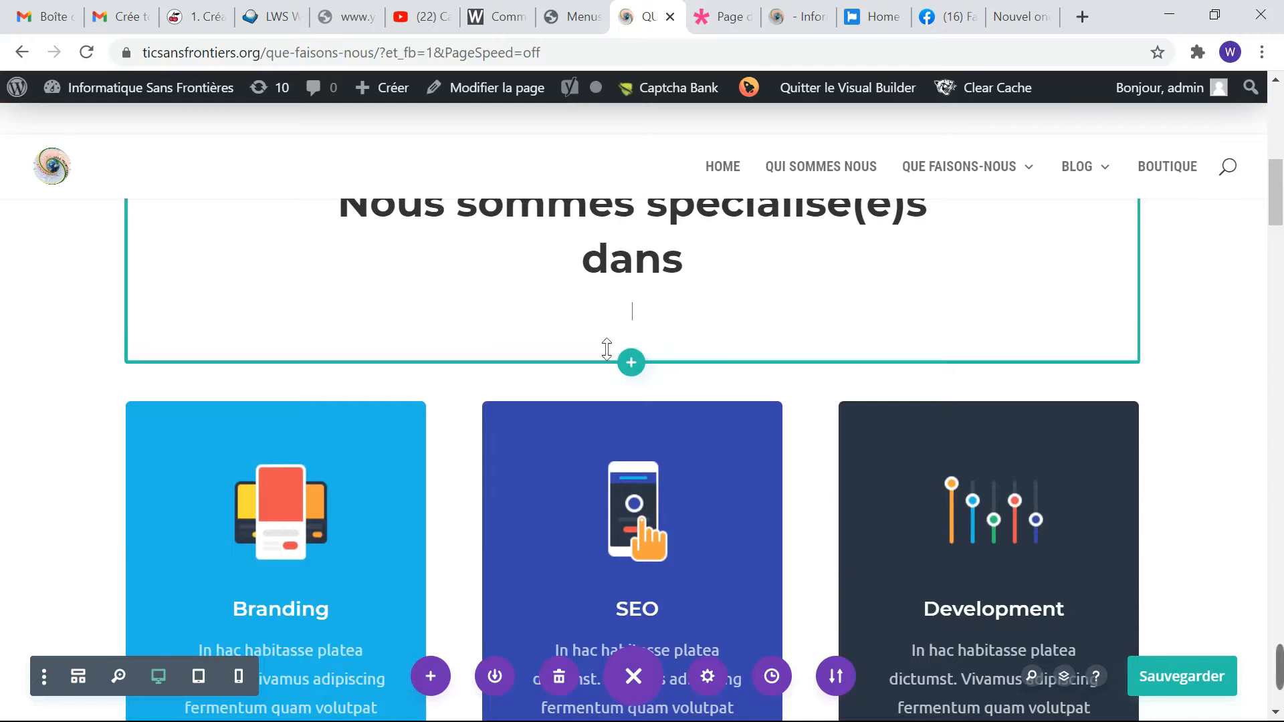
{"action": "scroll", "coordinate": [595, 333], "scroll_direction": "down", "scroll_amount": 2}
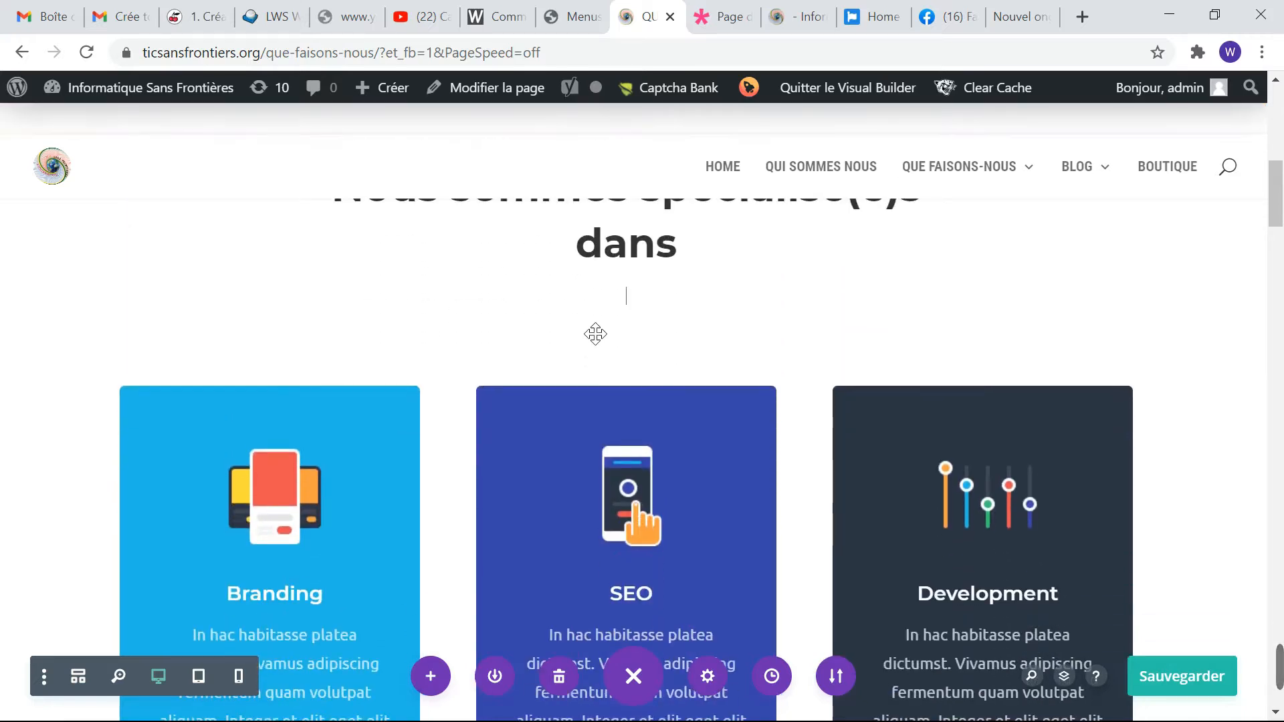
{"action": "scroll", "coordinate": [593, 333], "scroll_direction": "up", "scroll_amount": 2}
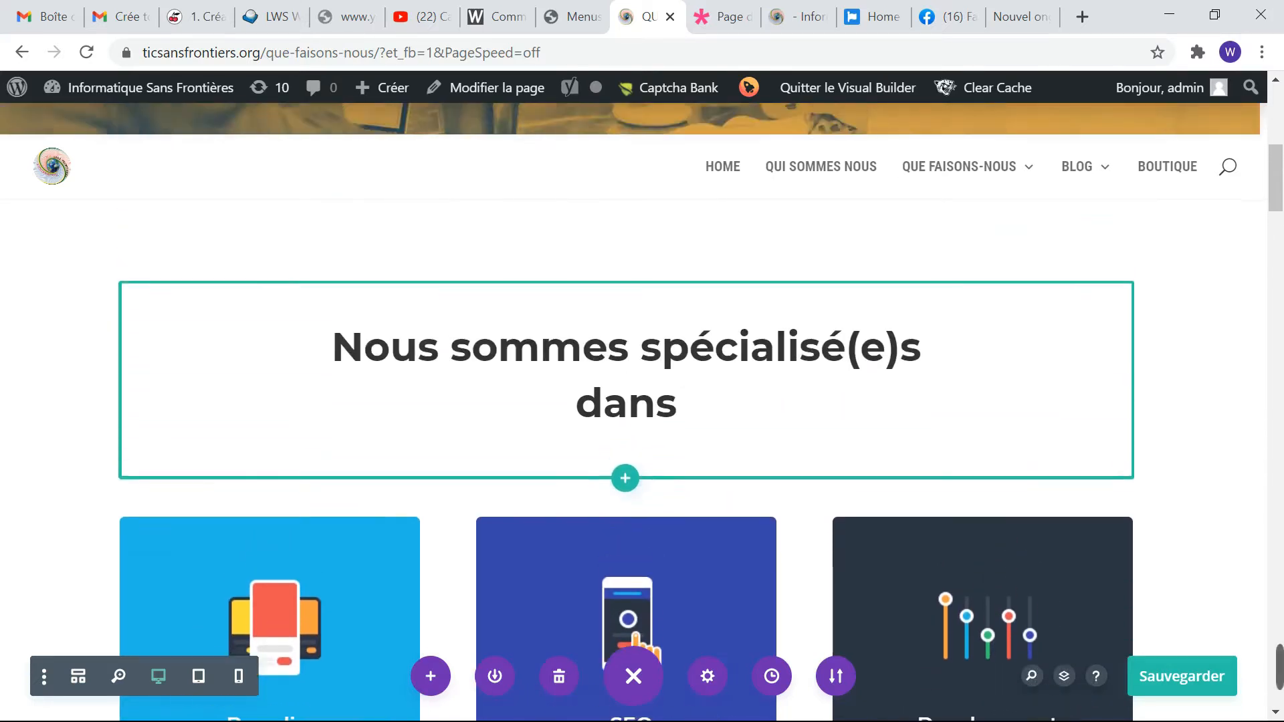
Step: Open the settings of the Branding service card at its description text editor
{"action": "scroll", "coordinate": [402, 527], "scroll_direction": "down", "scroll_amount": 2}
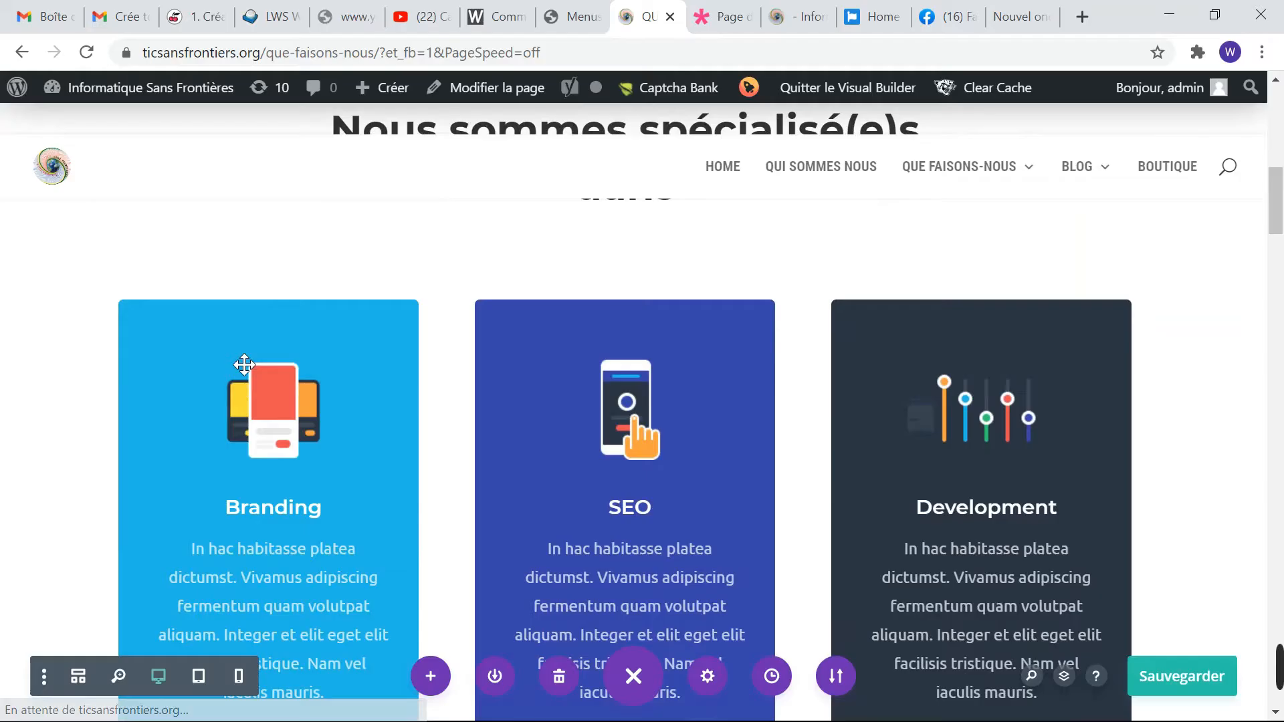
{"action": "left_click", "coordinate": [532, 288]}
{"action": "scroll", "coordinate": [873, 428], "scroll_direction": "down", "scroll_amount": 2}
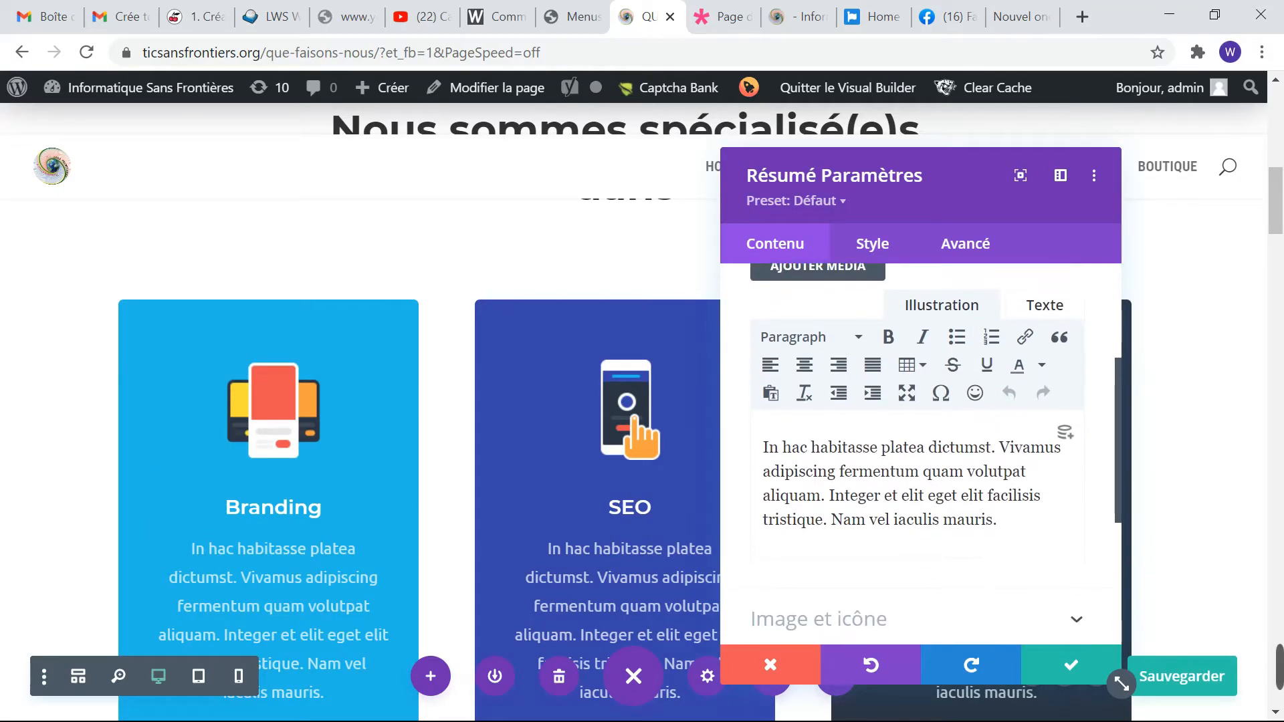
Step: Copy the full Infographie card description from the published home page and return to the "Que faisons-nous" page editor
{"action": "left_click", "coordinate": [794, 20]}
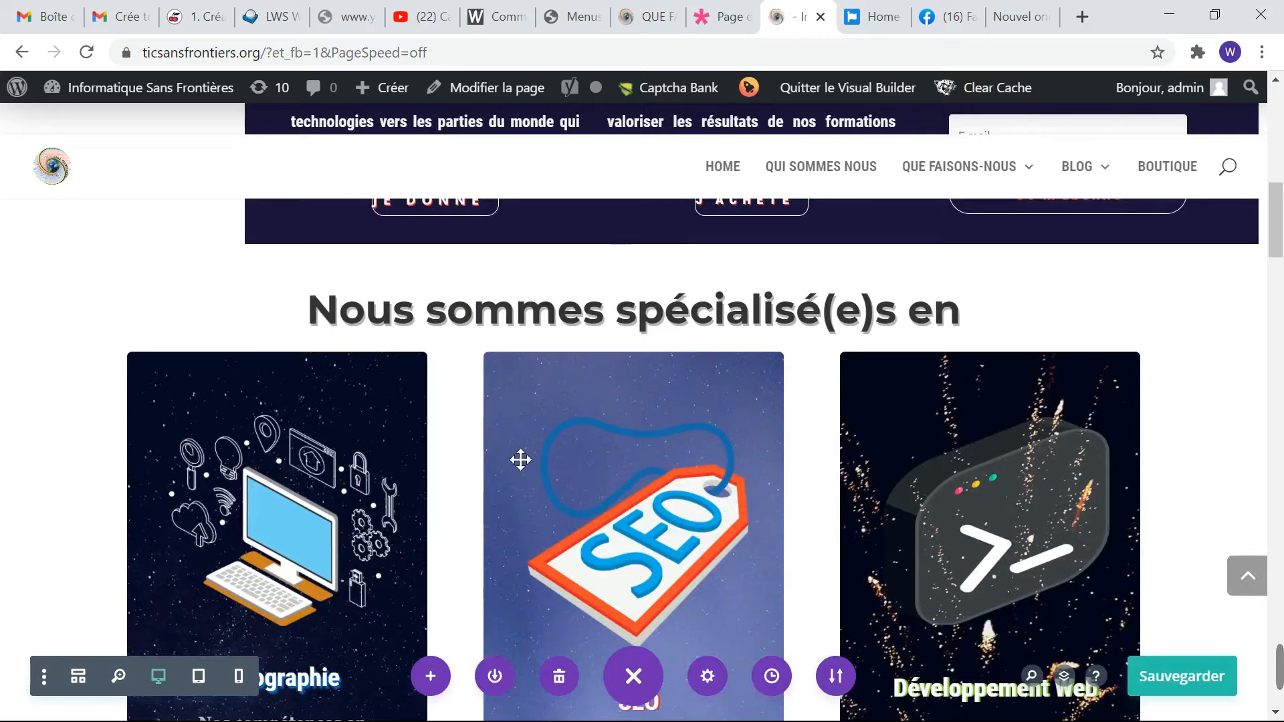
{"action": "scroll", "coordinate": [401, 565], "scroll_direction": "down", "scroll_amount": 5}
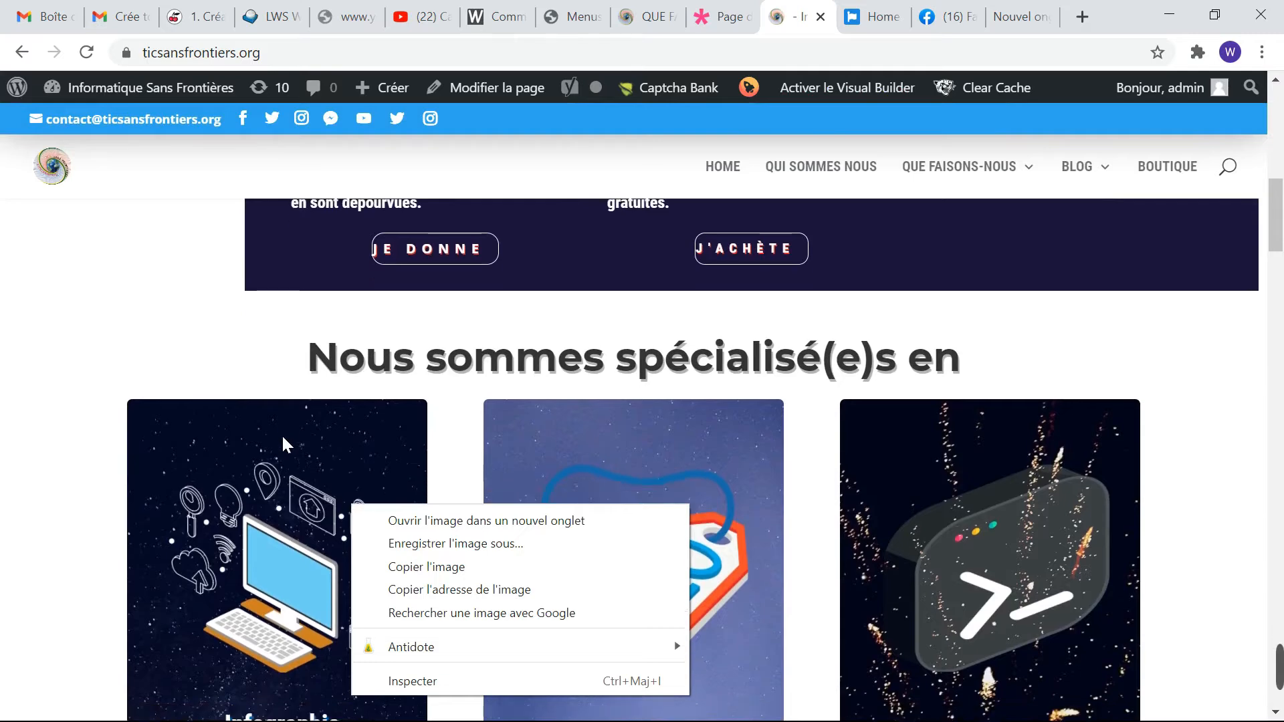
{"action": "scroll", "coordinate": [282, 435], "scroll_direction": "down", "scroll_amount": 2}
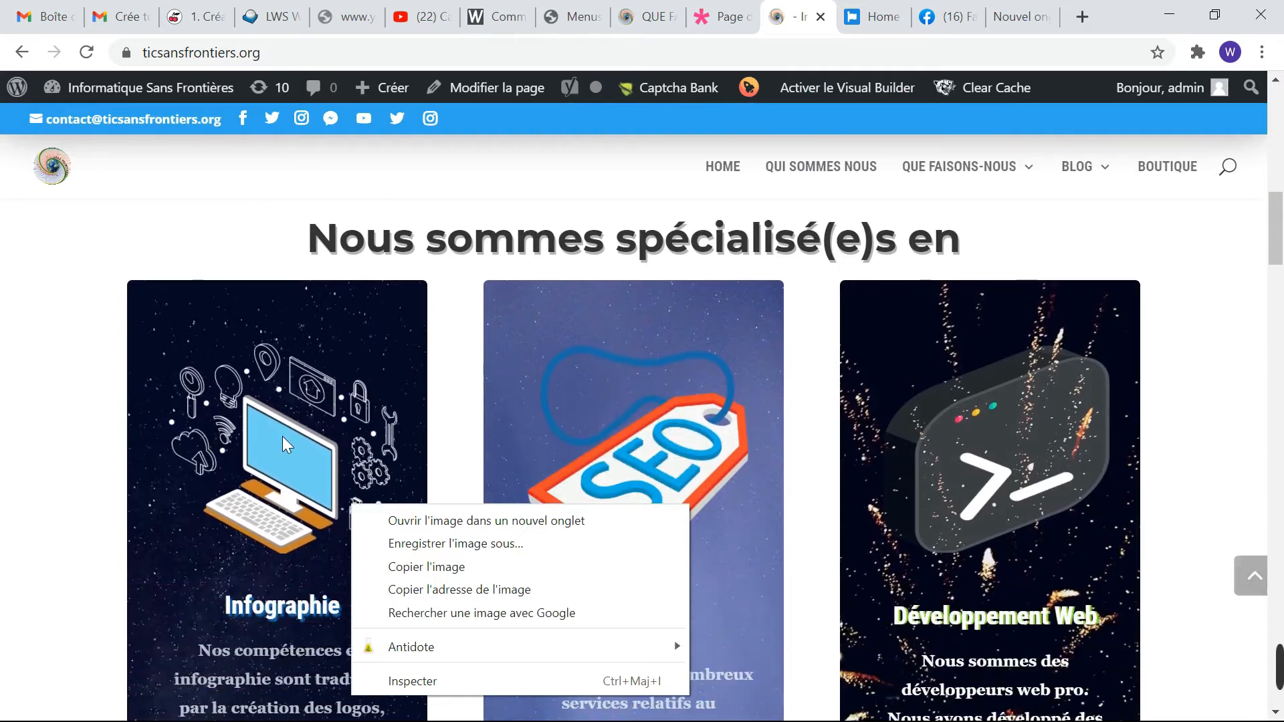
{"action": "left_click", "coordinate": [443, 404]}
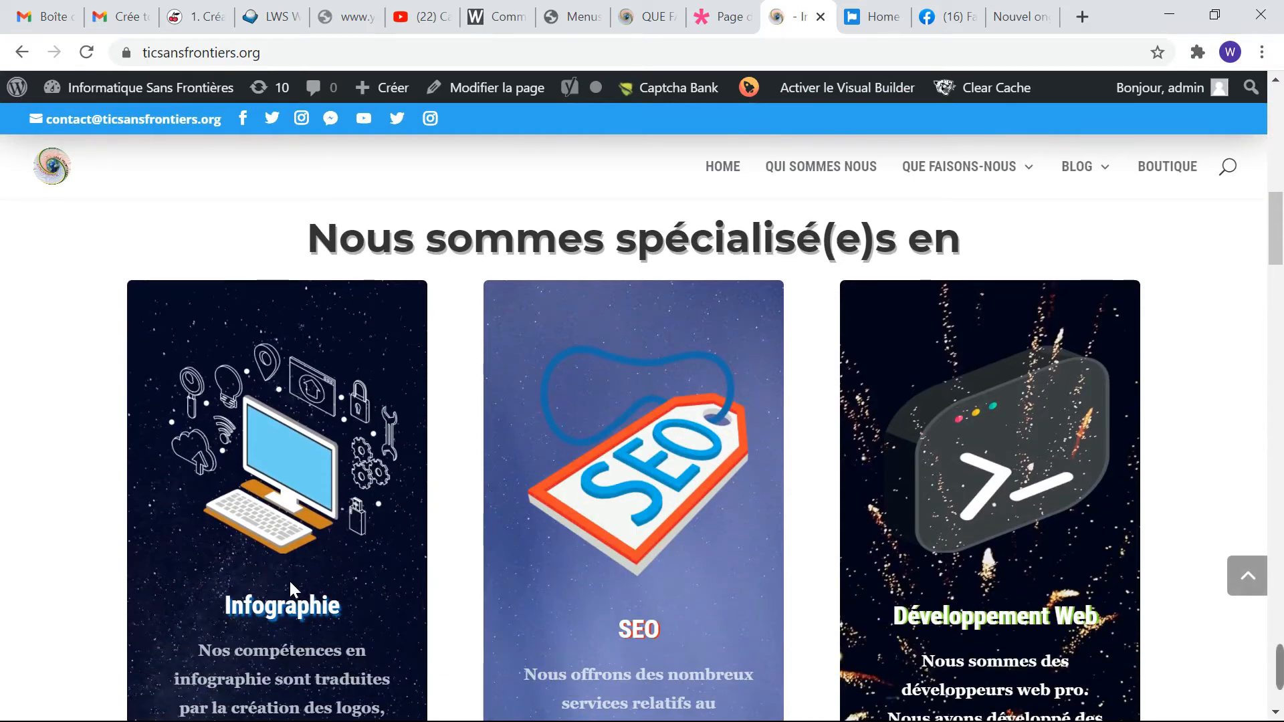
{"action": "scroll", "coordinate": [251, 619], "scroll_direction": "down", "scroll_amount": 3}
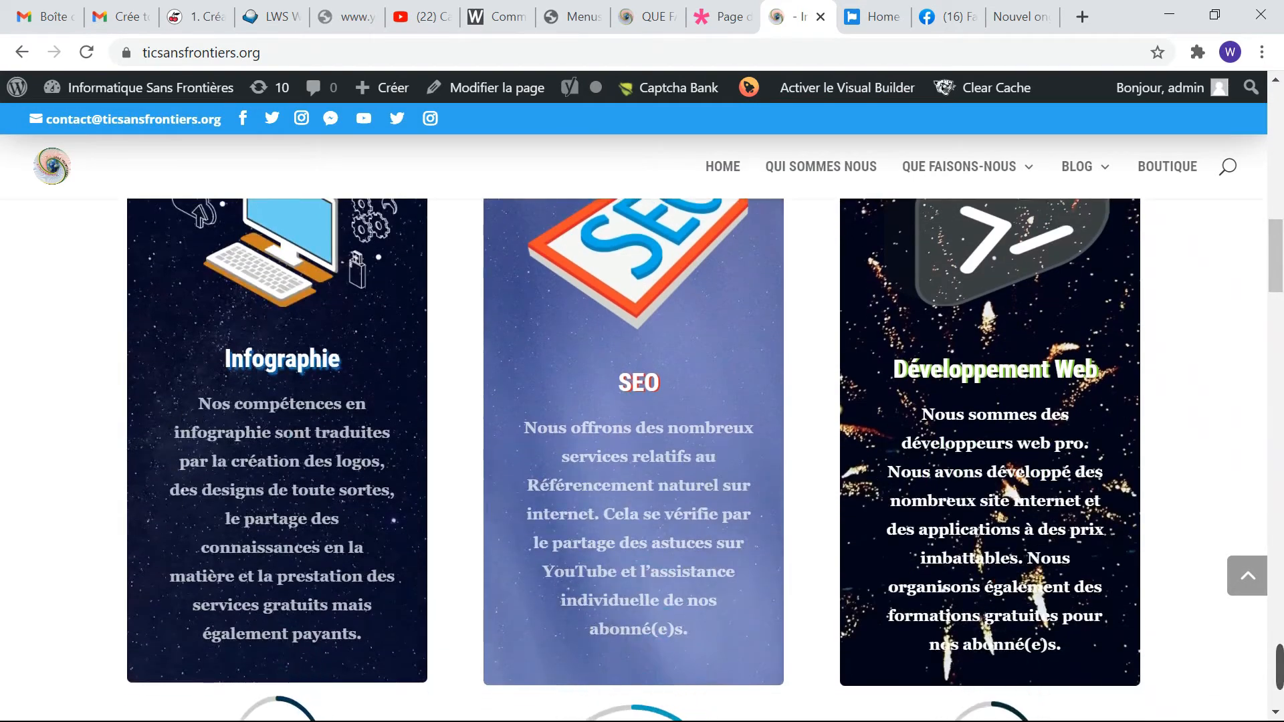
{"action": "left_click_drag", "start_coordinate": [195, 400], "coordinate": [405, 645]}
{"action": "key", "text": "ctrl+c"}
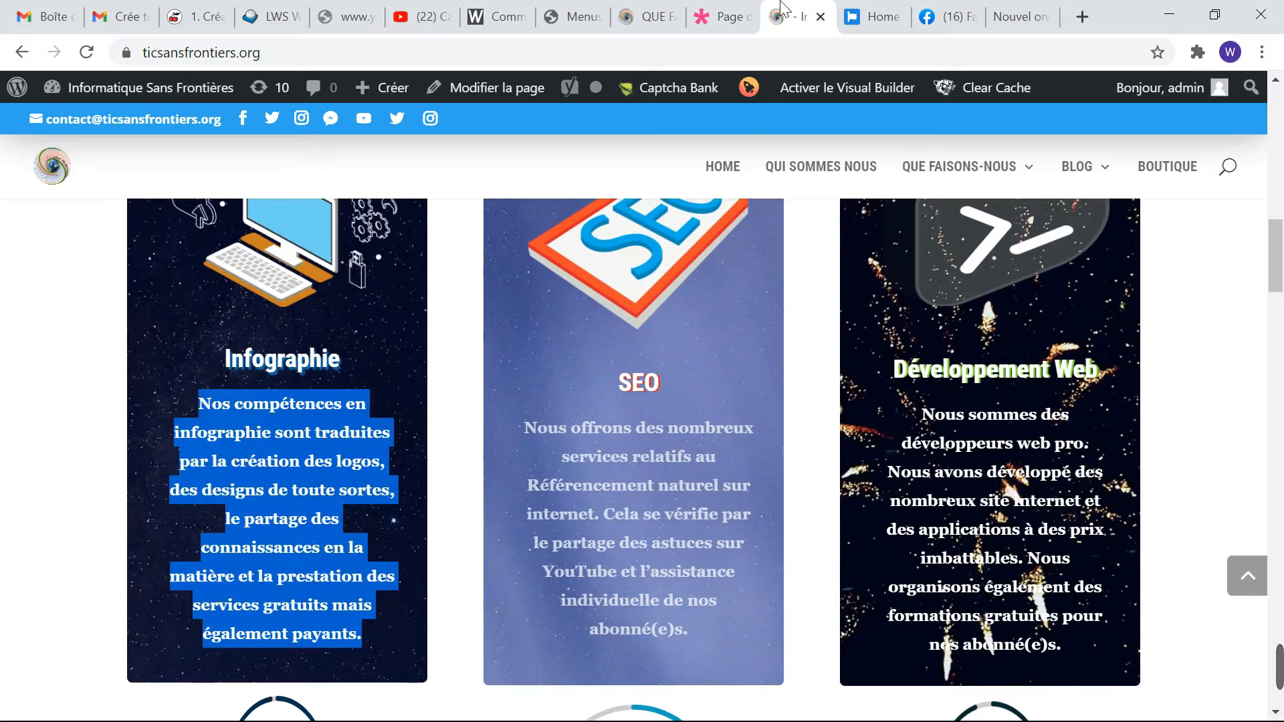
{"action": "left_click", "coordinate": [651, 20]}
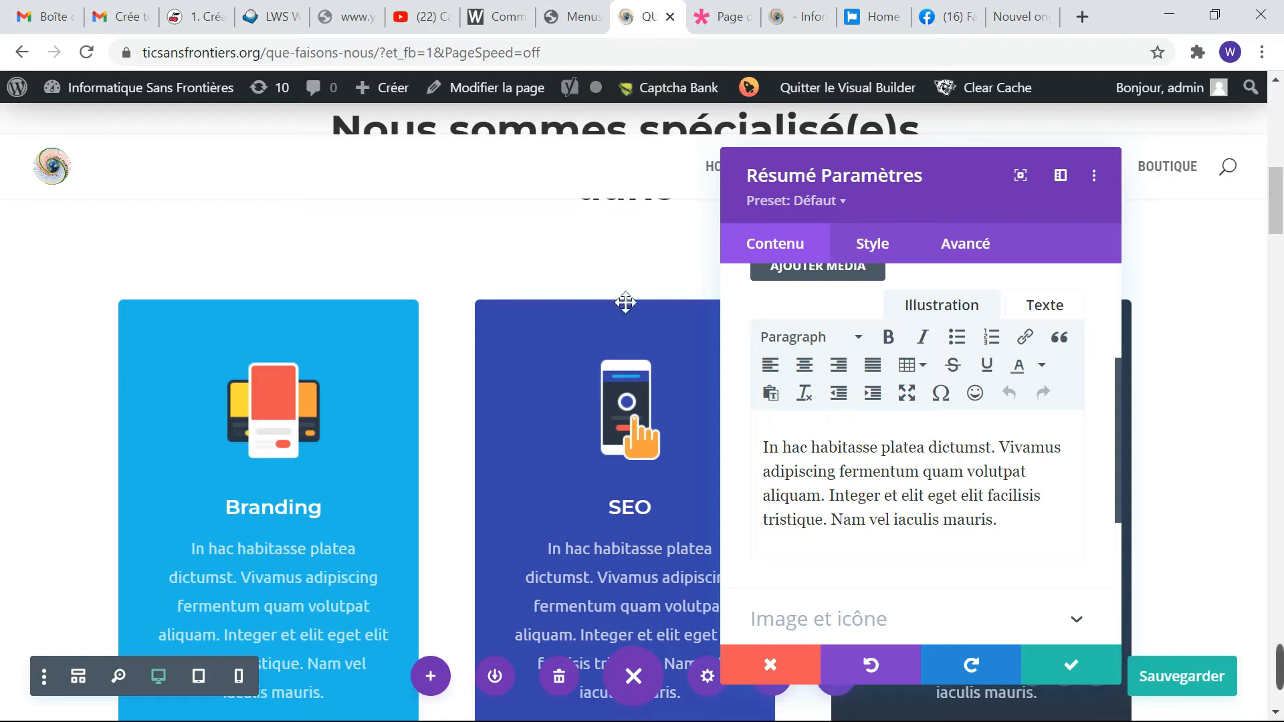
Step: Replace the Branding card's placeholder description with the copied Infographie text and justify the paragraph
{"action": "left_click_drag", "start_coordinate": [768, 447], "coordinate": [965, 520]}
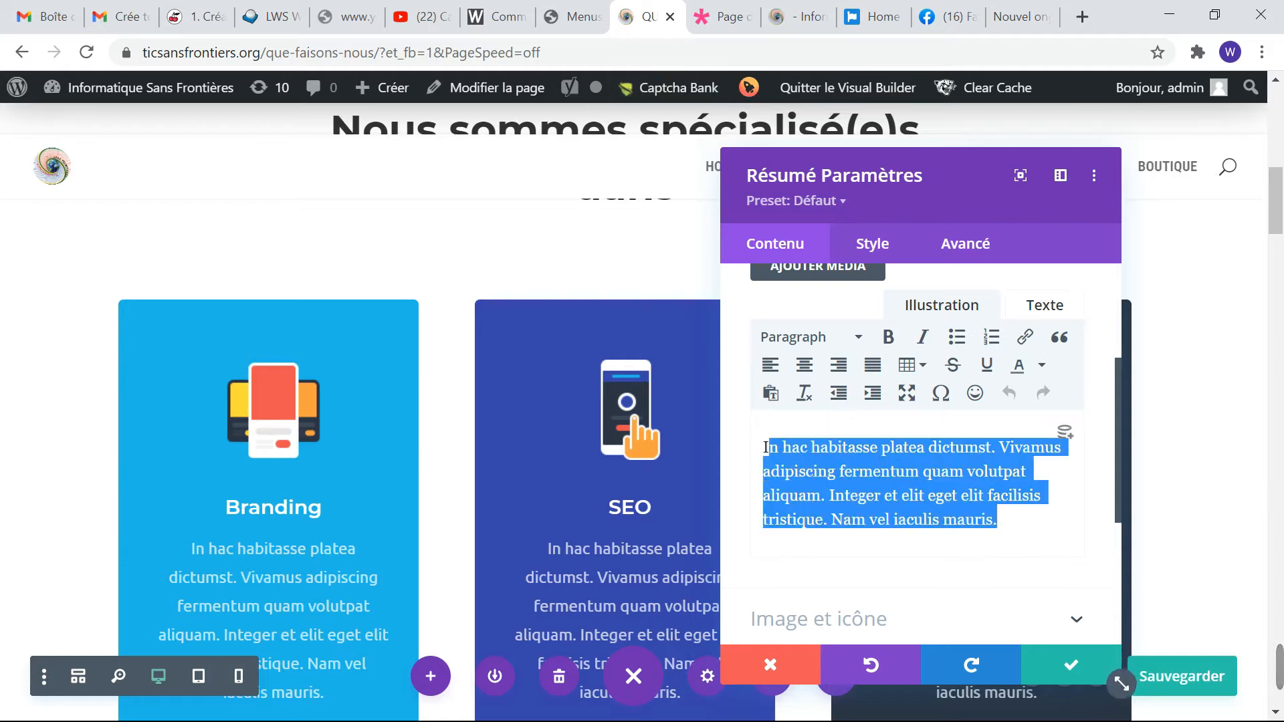
{"action": "key", "text": "ctrl+v"}
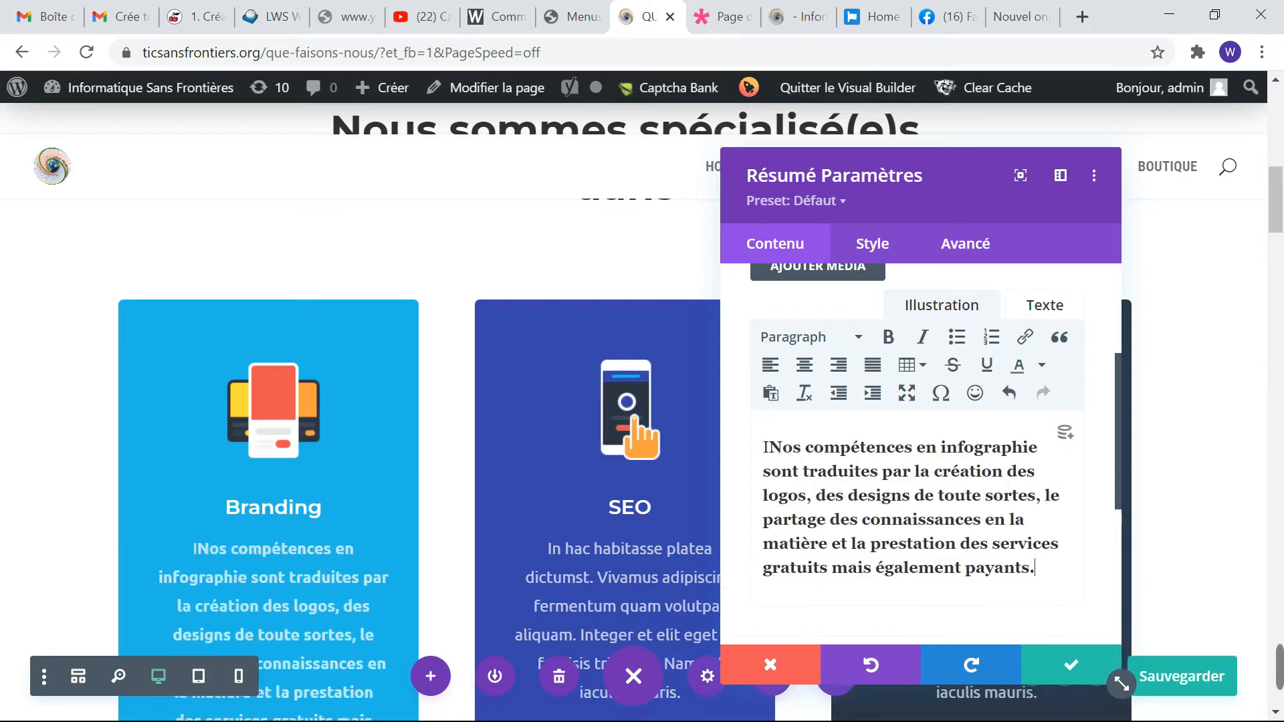
{"action": "left_click", "coordinate": [884, 369]}
Step: Change the Branding card's title to "Infographie"
{"action": "scroll", "coordinate": [884, 371], "scroll_direction": "up", "scroll_amount": 4}
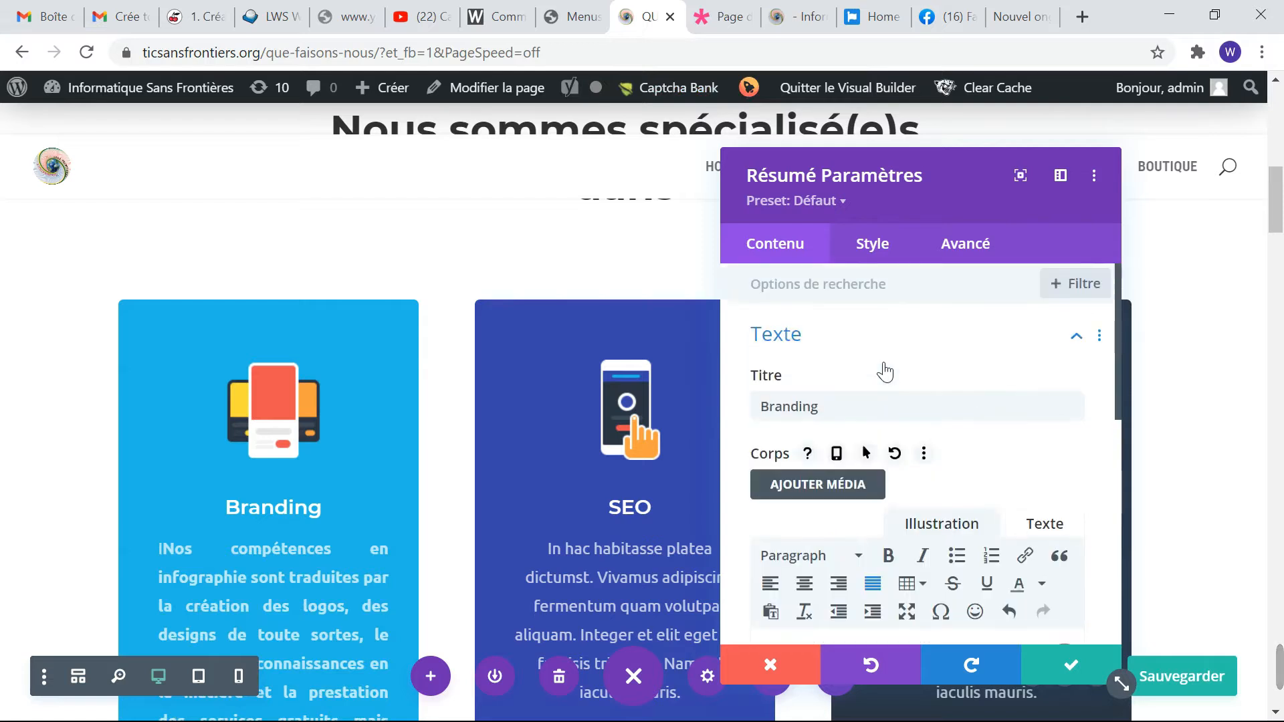
{"action": "left_click", "coordinate": [752, 407]}
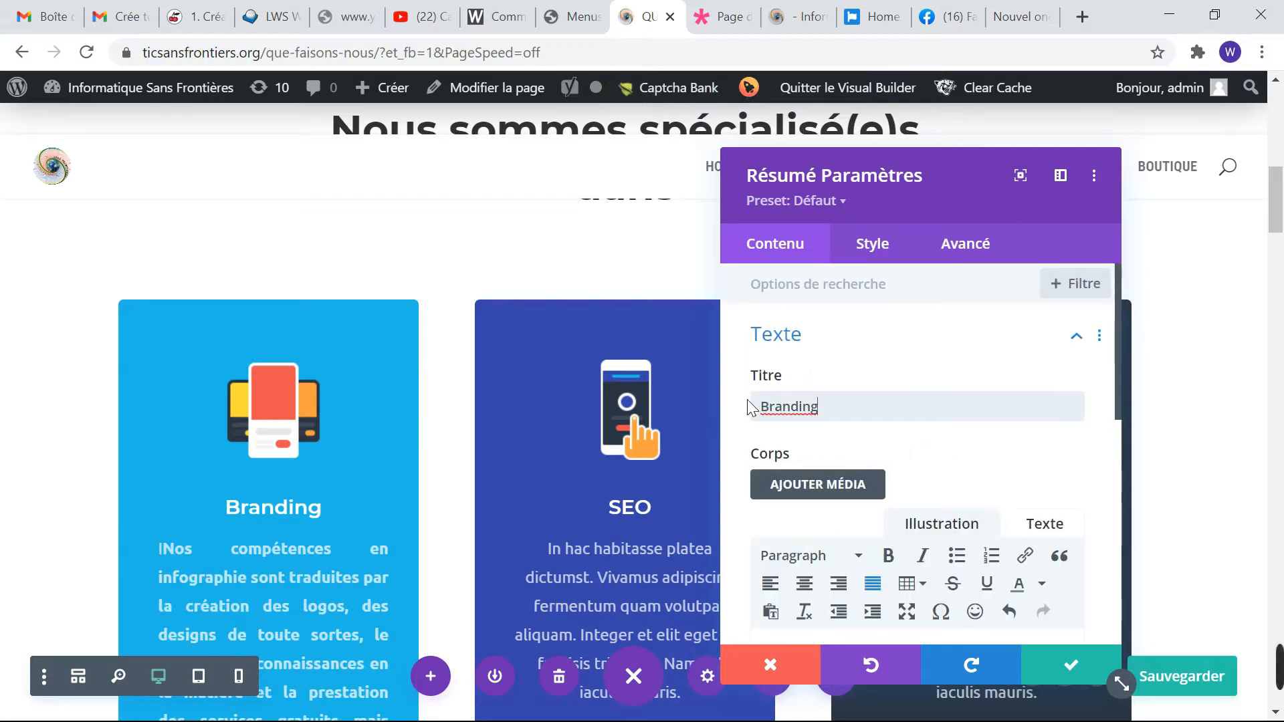
{"action": "key", "text": "shift+Left"}
{"action": "key", "text": "shift+Left"}
{"action": "key", "text": "shift+Left"}
{"action": "key", "text": "shift+Left"}
{"action": "key", "text": "shift+Left"}
{"action": "key", "text": "shift+Left"}
{"action": "key", "text": "shift+Left"}
{"action": "key", "text": "shift+Left"}
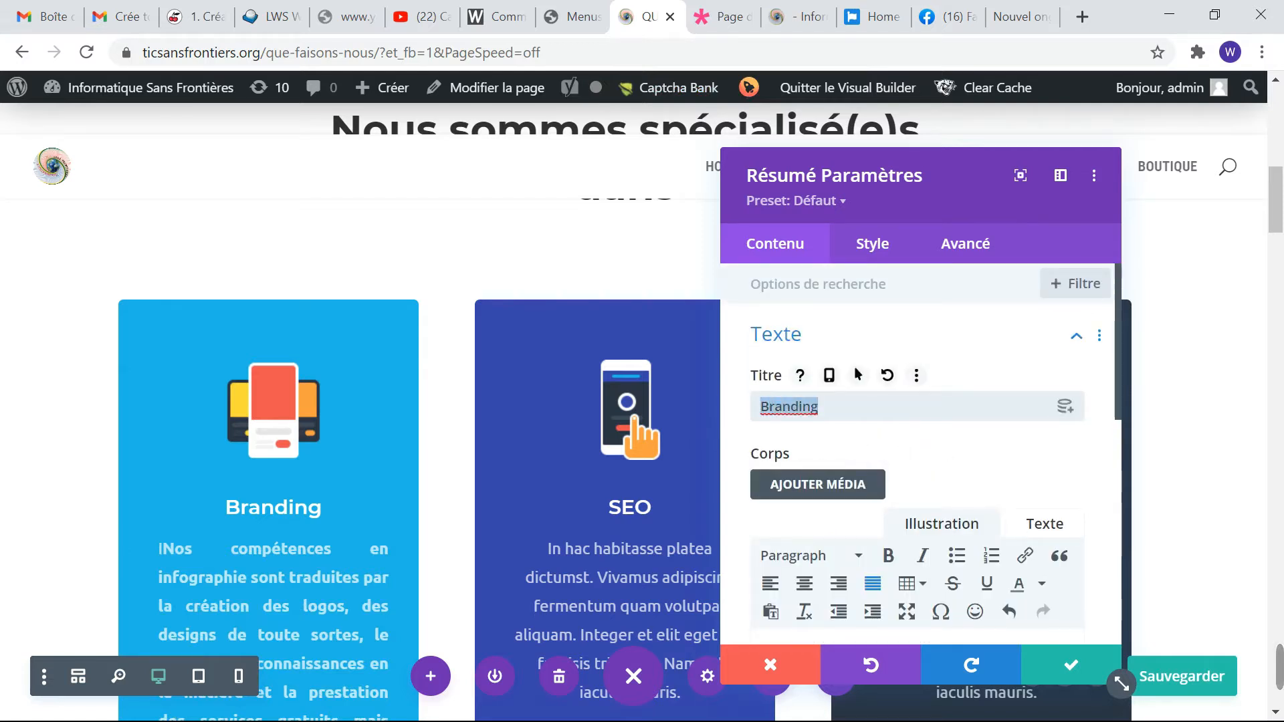
{"action": "type", "text": "Info"}
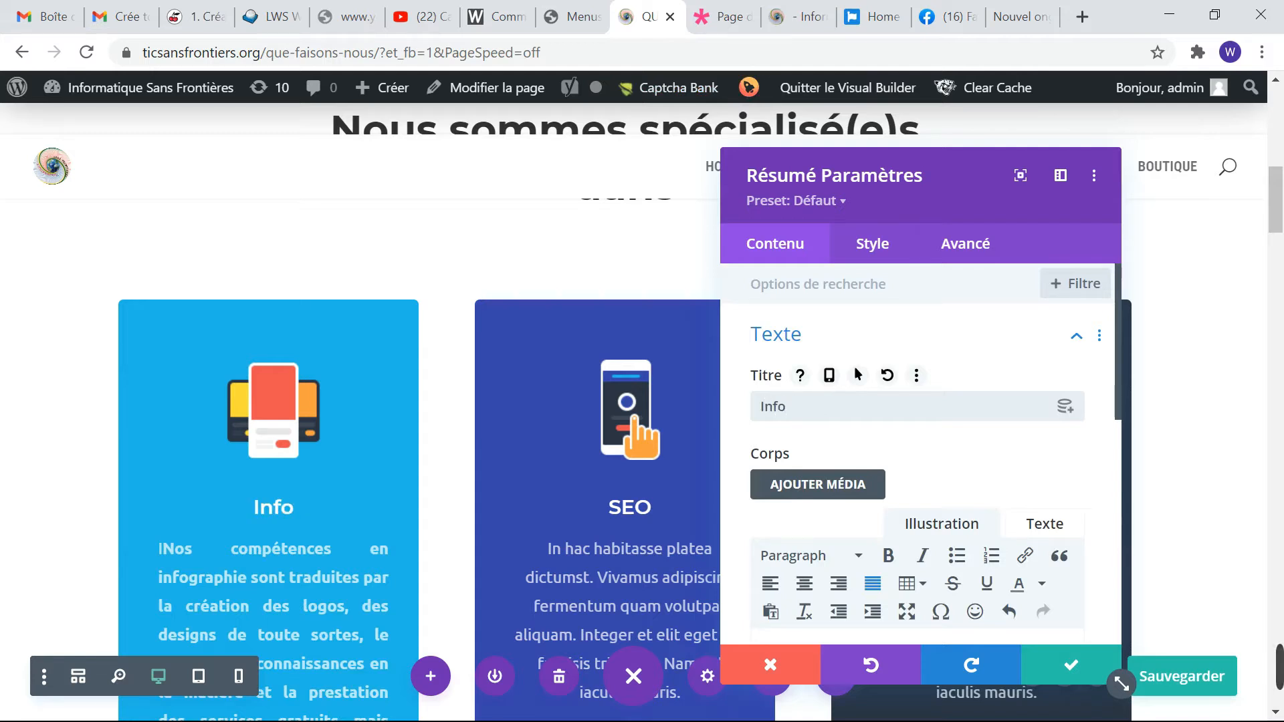
{"action": "type", "text": "graphie"}
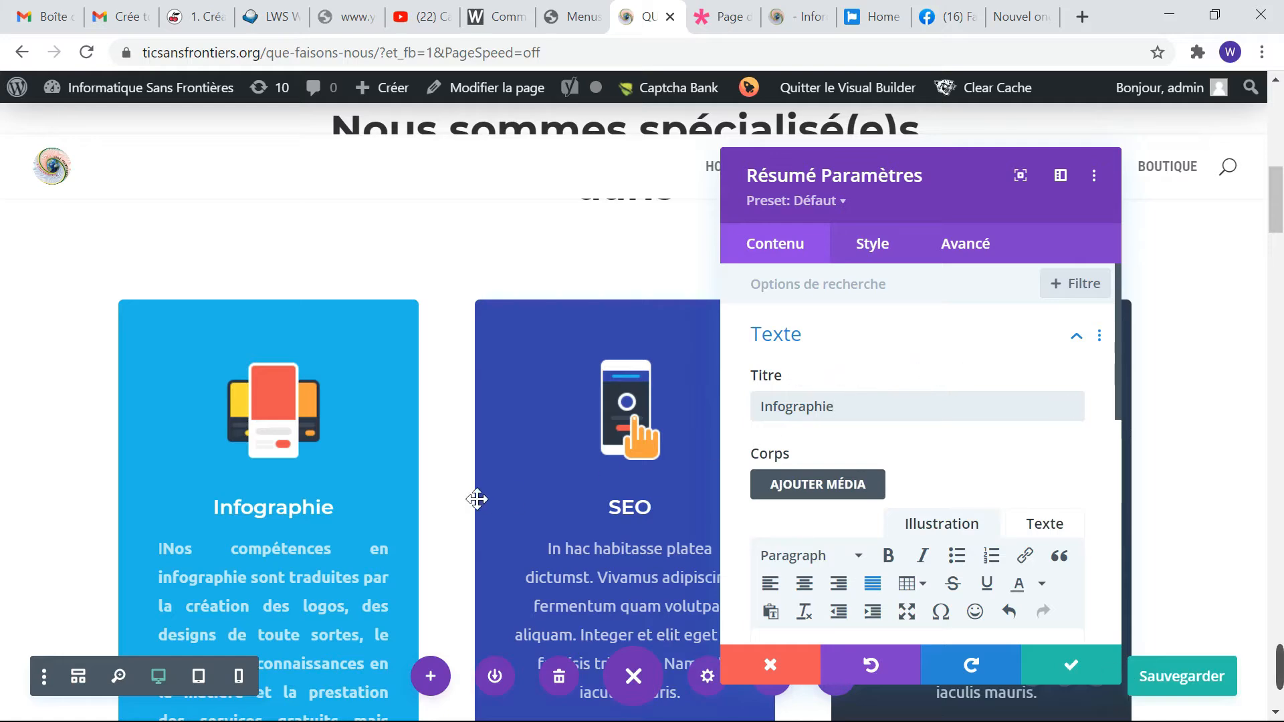
Step: Replace the Infographie card's image with the computer illustration Info.png from the media library
{"action": "scroll", "coordinate": [477, 499], "scroll_direction": "down", "scroll_amount": 3}
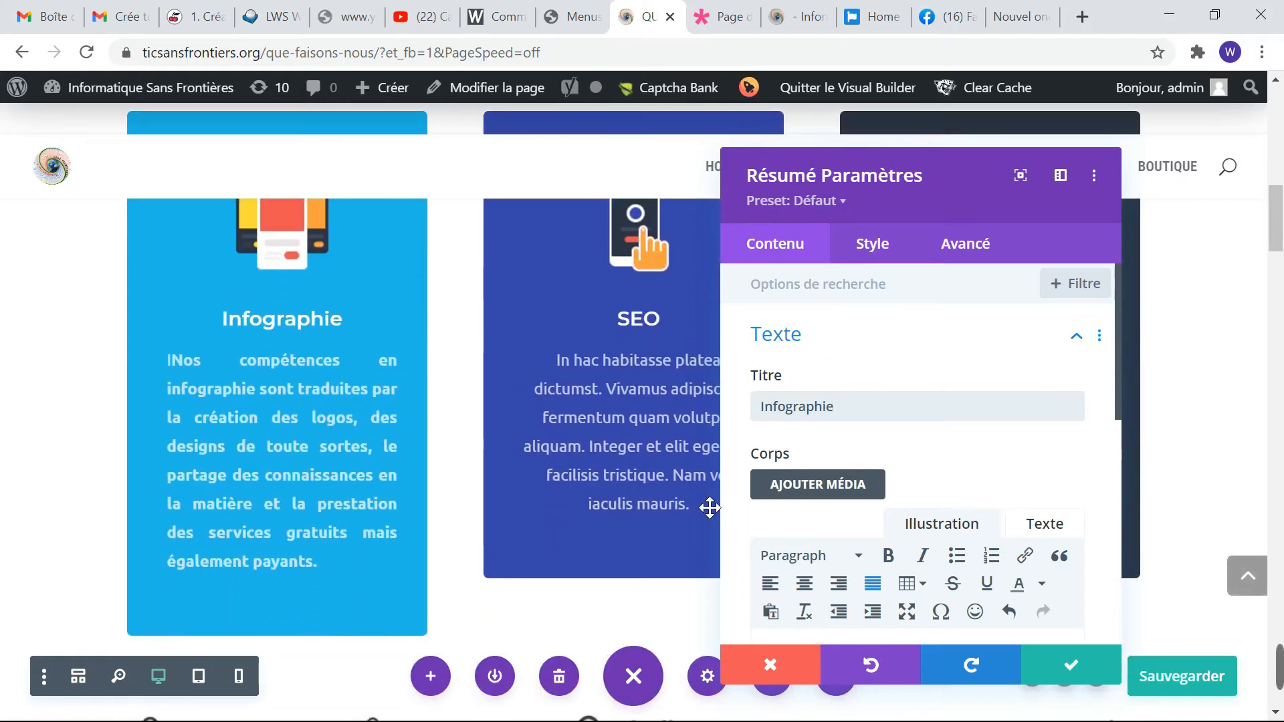
{"action": "scroll", "coordinate": [793, 520], "scroll_direction": "down", "scroll_amount": 5}
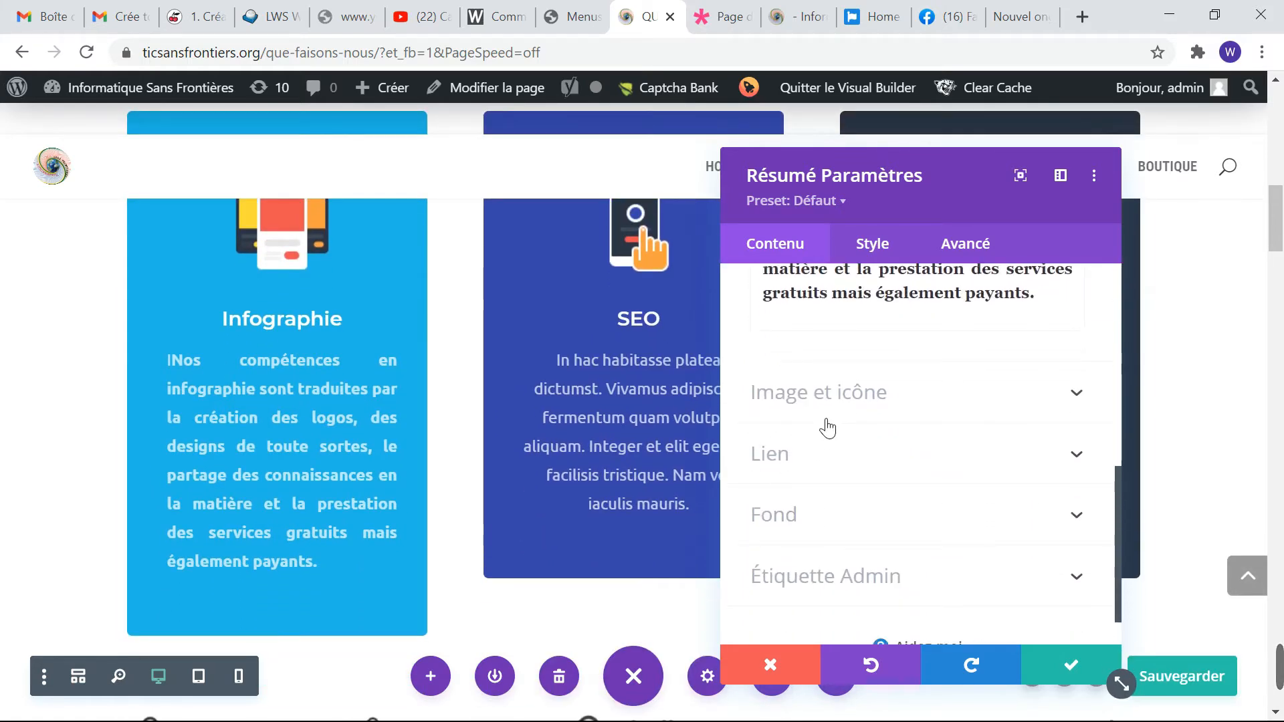
{"action": "left_click", "coordinate": [835, 414]}
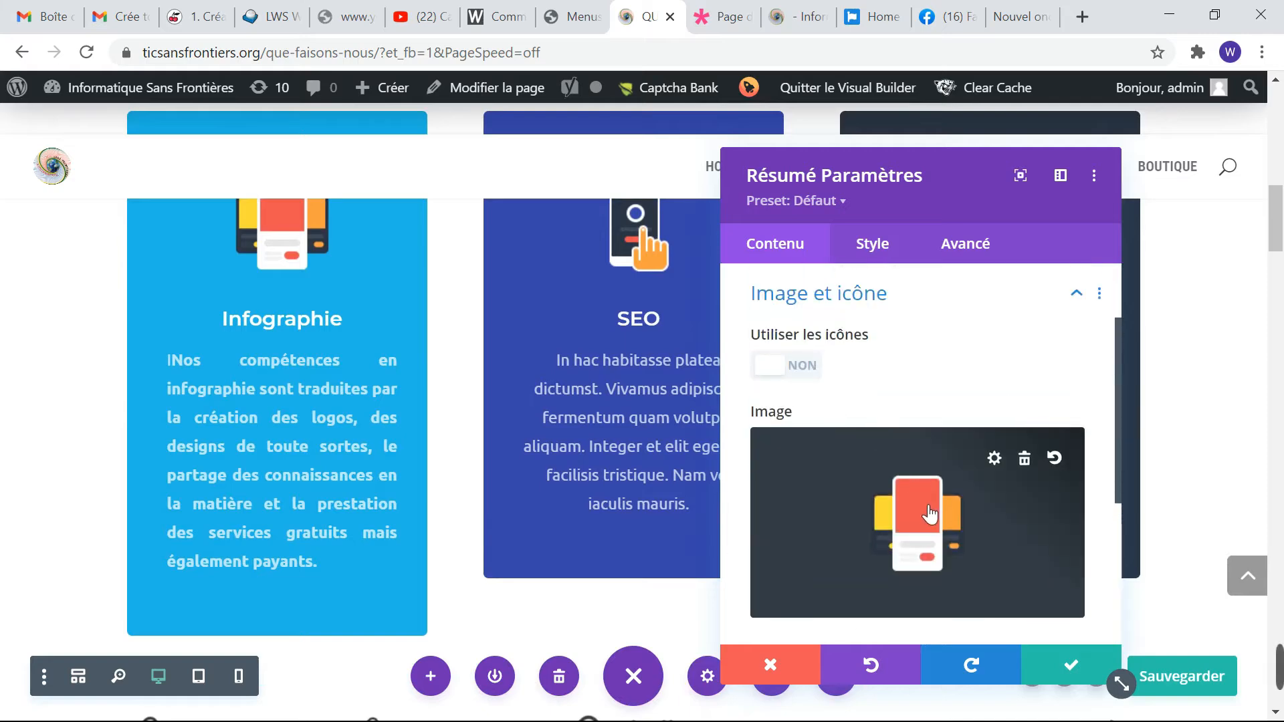
{"action": "left_click", "coordinate": [928, 515]}
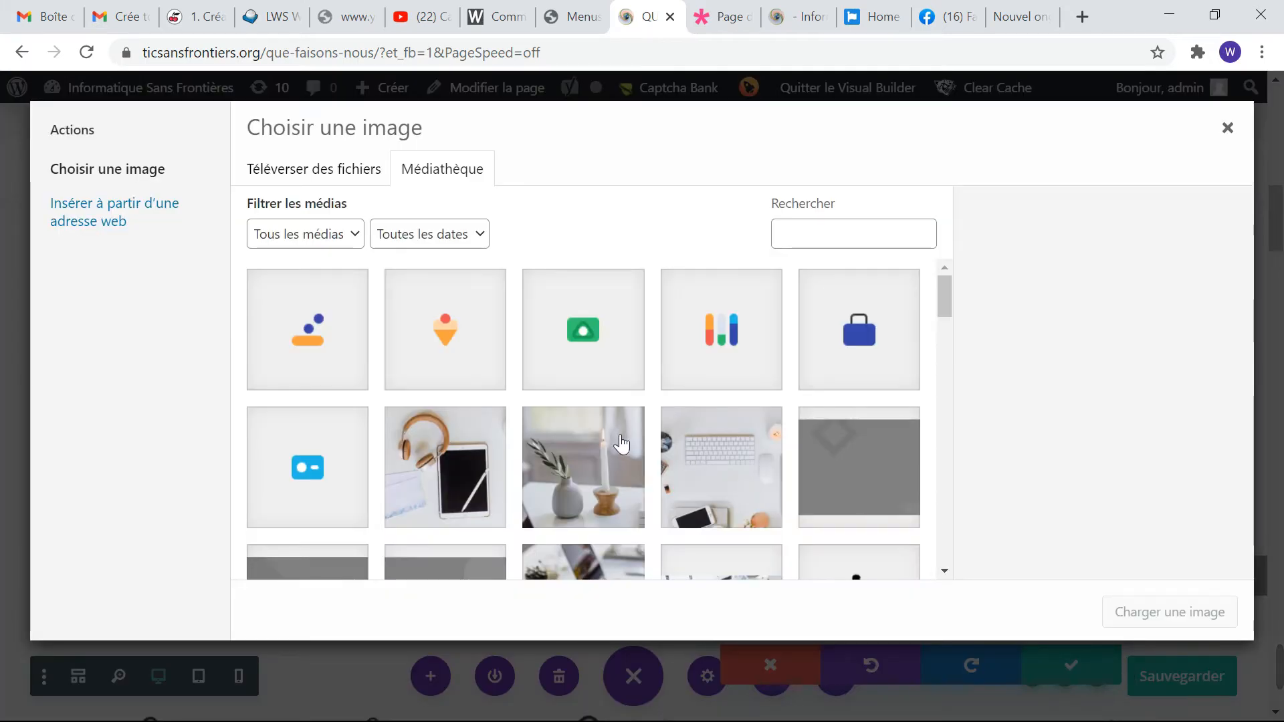
{"action": "scroll", "coordinate": [619, 440], "scroll_direction": "down", "scroll_amount": 10}
{"action": "scroll", "coordinate": [622, 444], "scroll_direction": "down", "scroll_amount": 5}
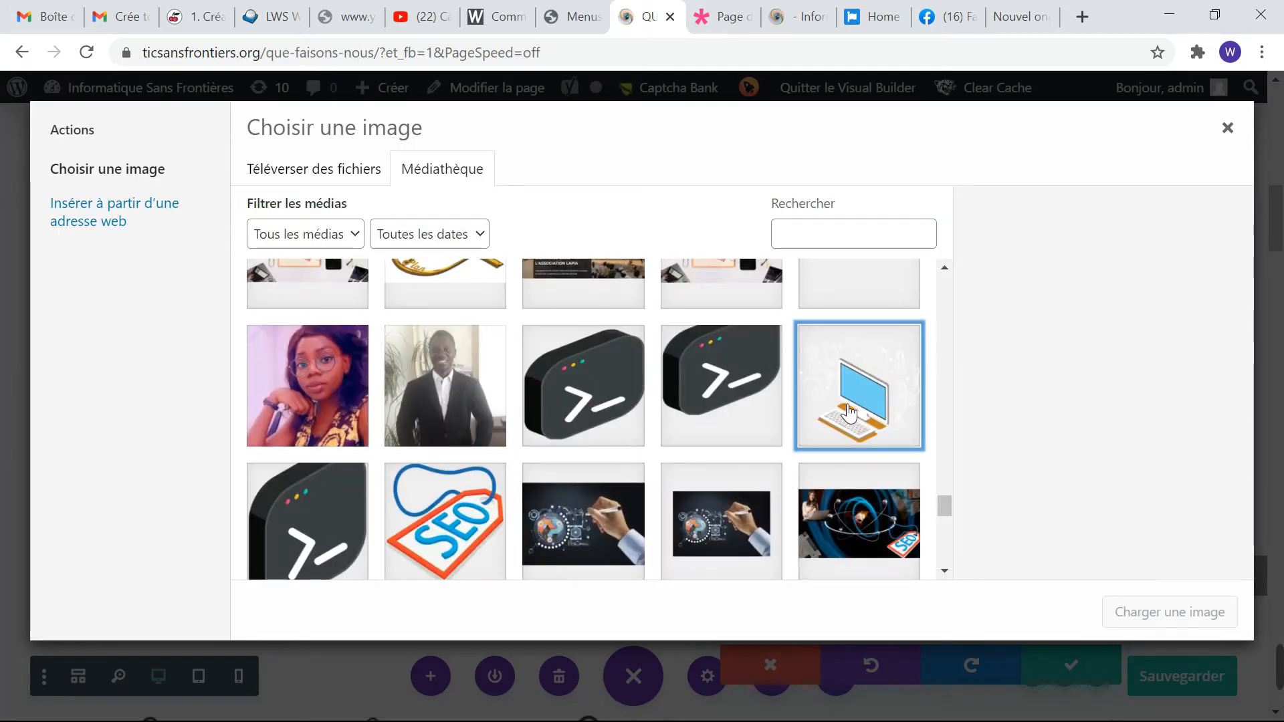
{"action": "left_click", "coordinate": [850, 413]}
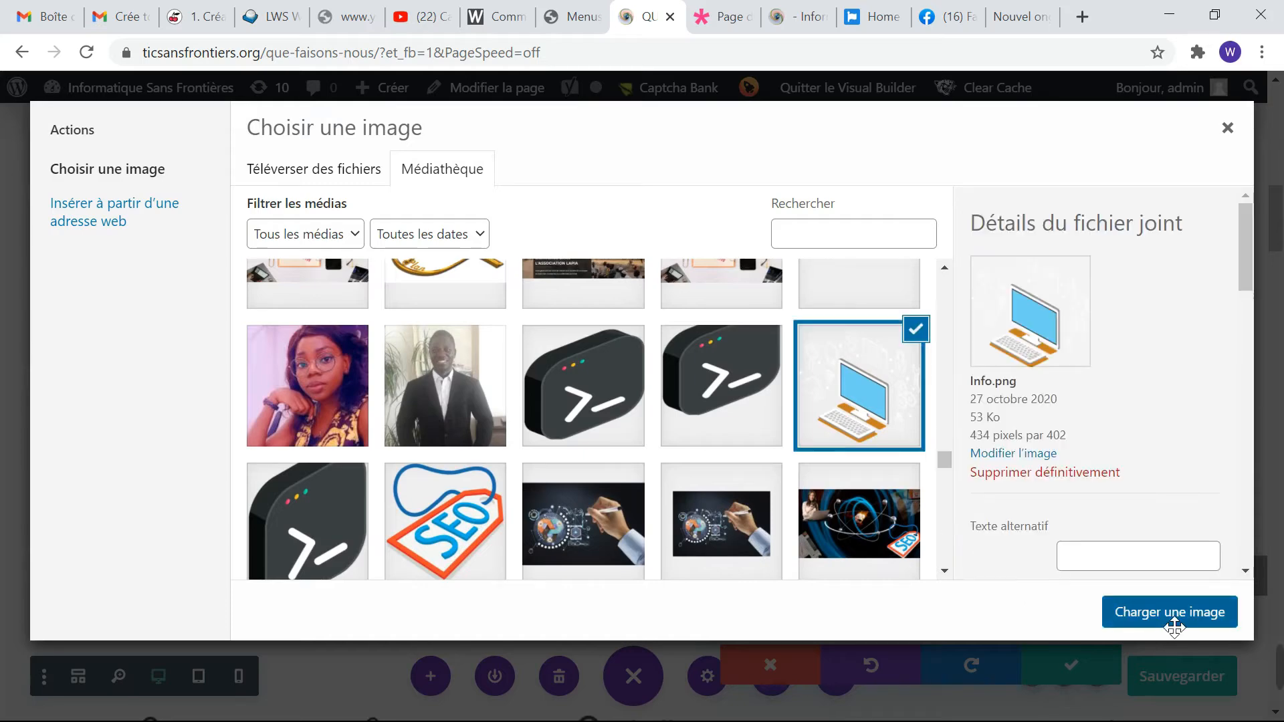
{"action": "left_click", "coordinate": [1171, 613]}
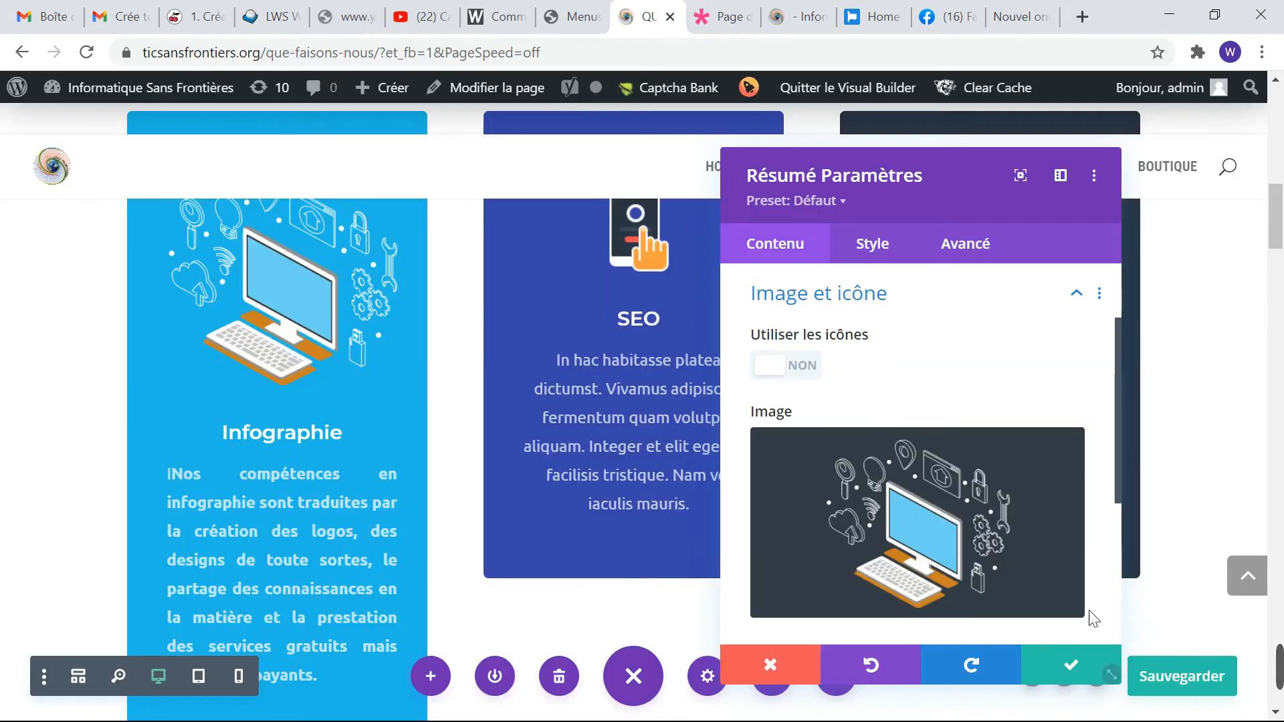
Step: Set vvvv.jpg from the media library as the Infographie card's background image, review the card and apply its settings
{"action": "scroll", "coordinate": [1022, 547], "scroll_direction": "down", "scroll_amount": 4}
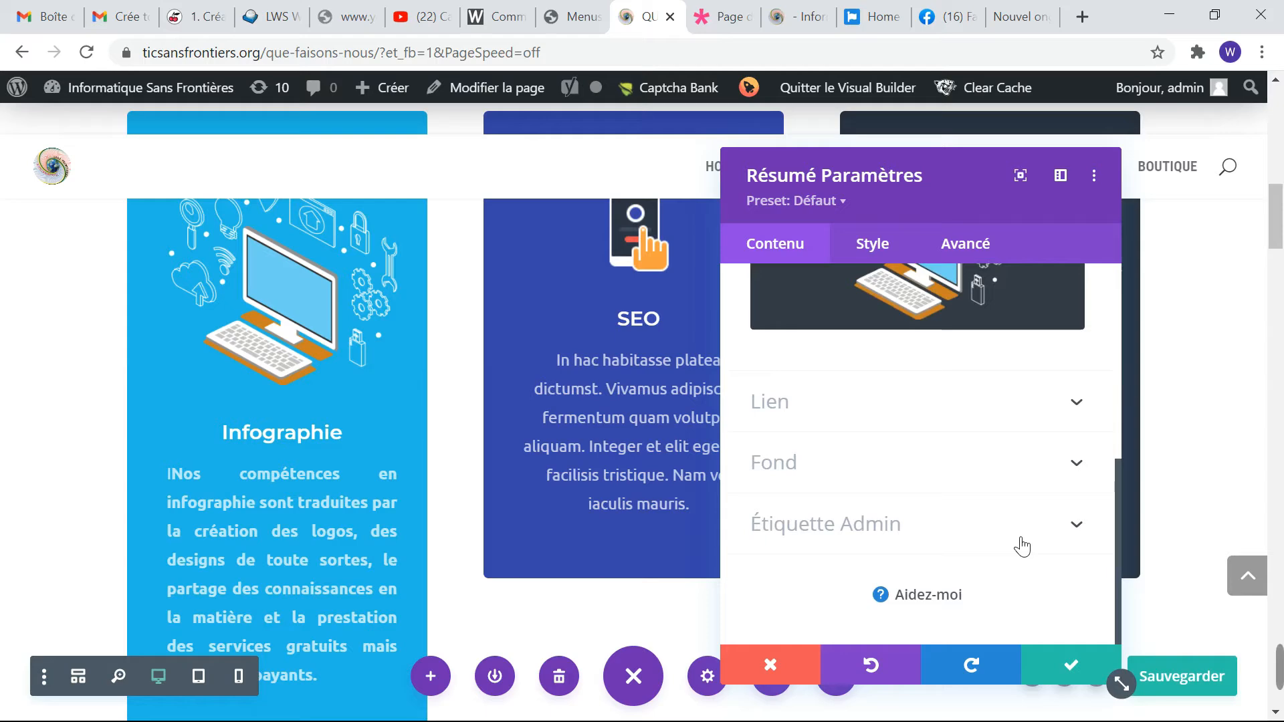
{"action": "left_click", "coordinate": [853, 463]}
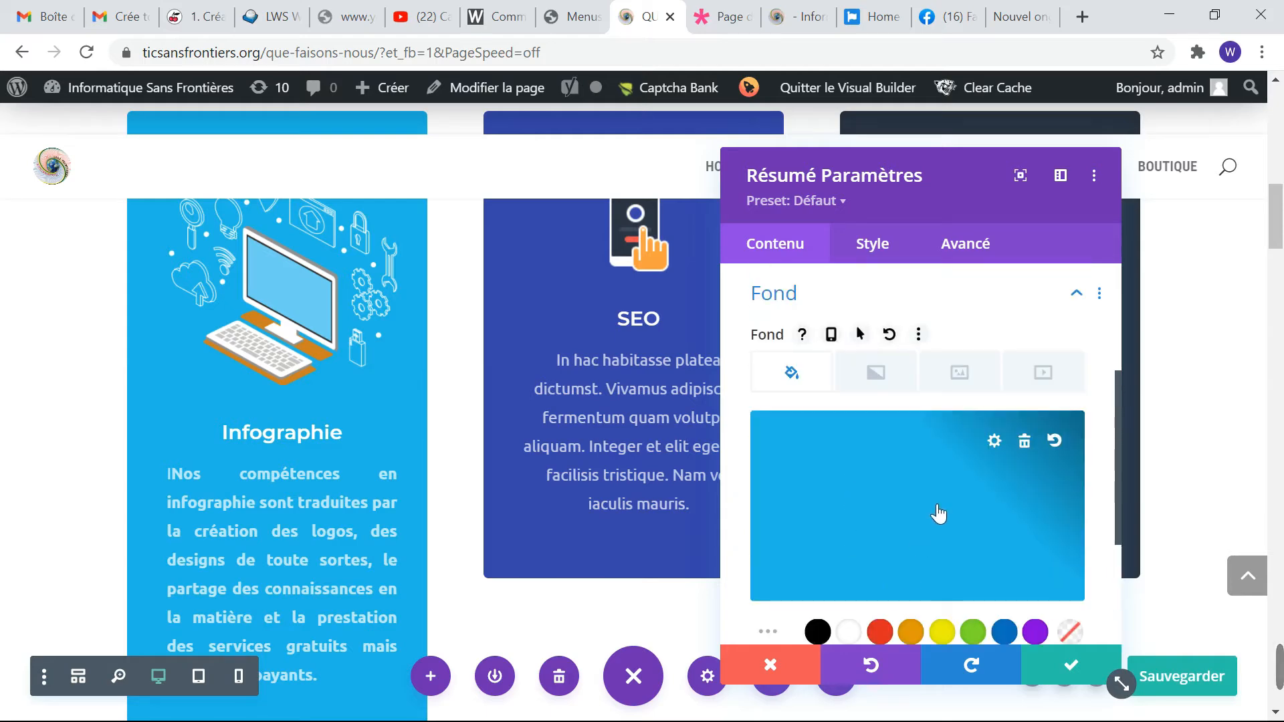
{"action": "left_click", "coordinate": [978, 388]}
{"action": "left_click", "coordinate": [720, 482]}
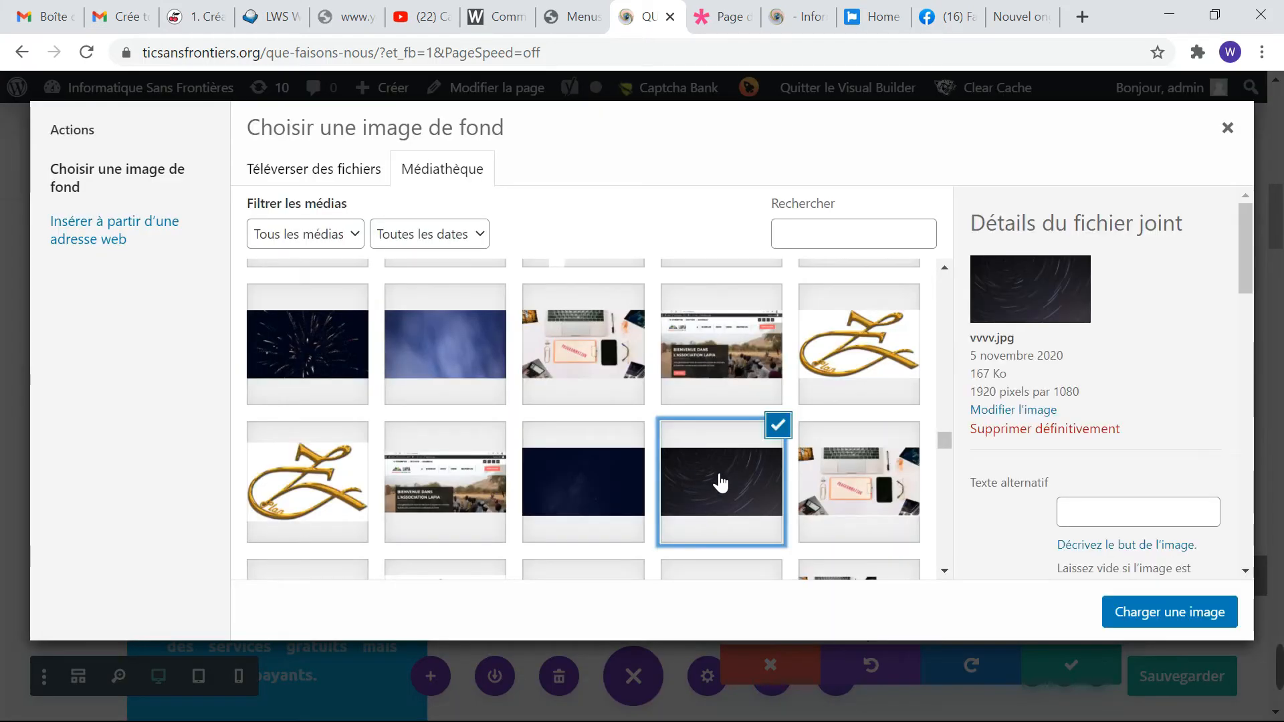
{"action": "left_click", "coordinate": [1138, 627]}
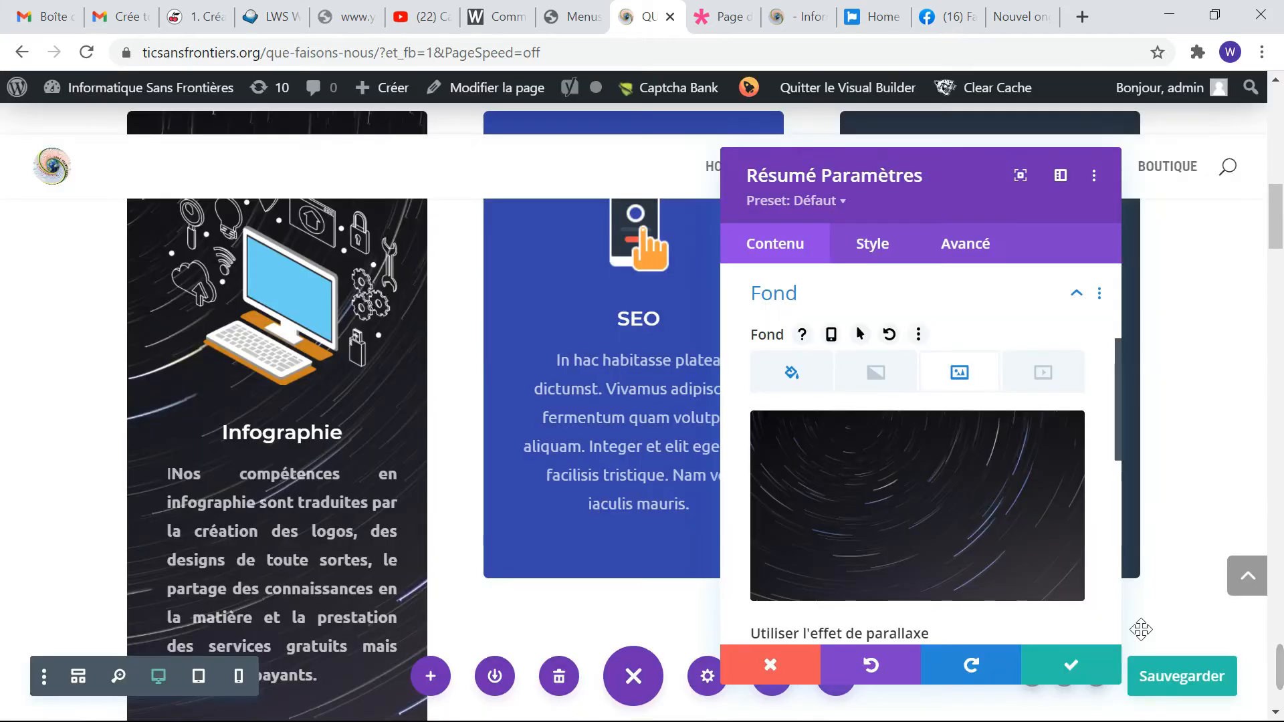
{"action": "scroll", "coordinate": [420, 540], "scroll_direction": "down", "scroll_amount": 3}
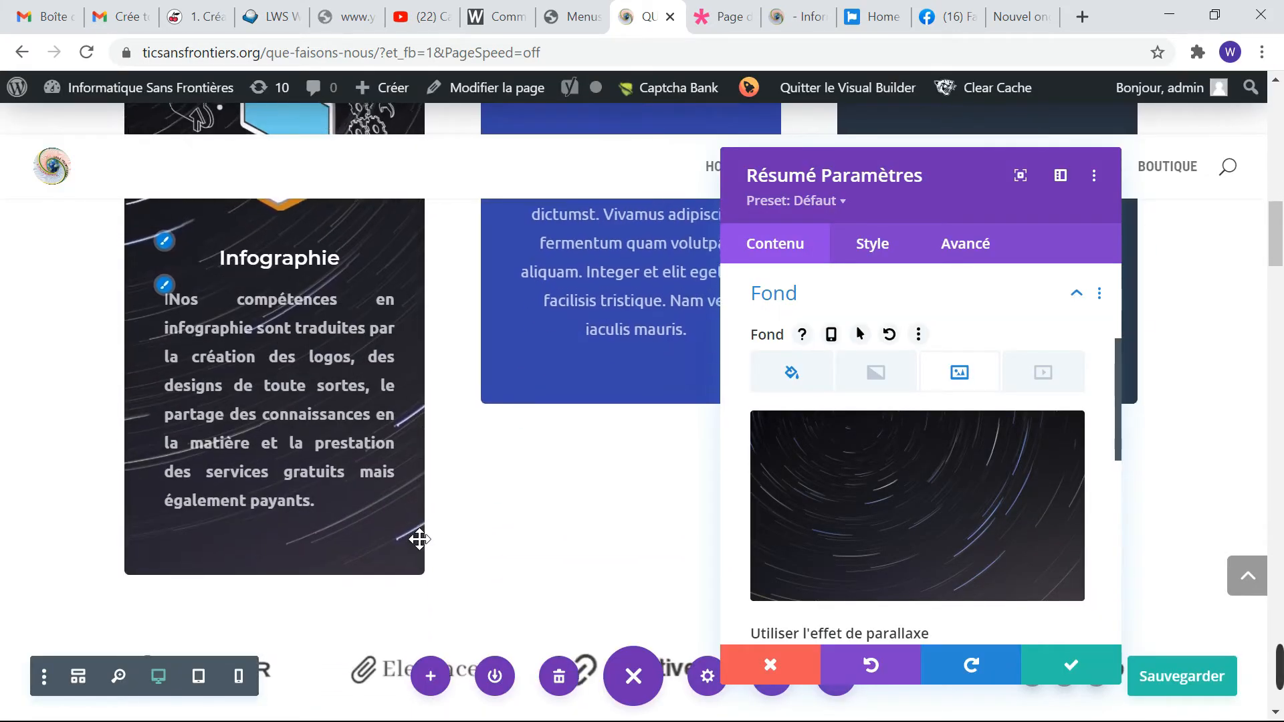
{"action": "scroll", "coordinate": [420, 539], "scroll_direction": "up", "scroll_amount": 4}
{"action": "scroll", "coordinate": [420, 540], "scroll_direction": "down", "scroll_amount": 6}
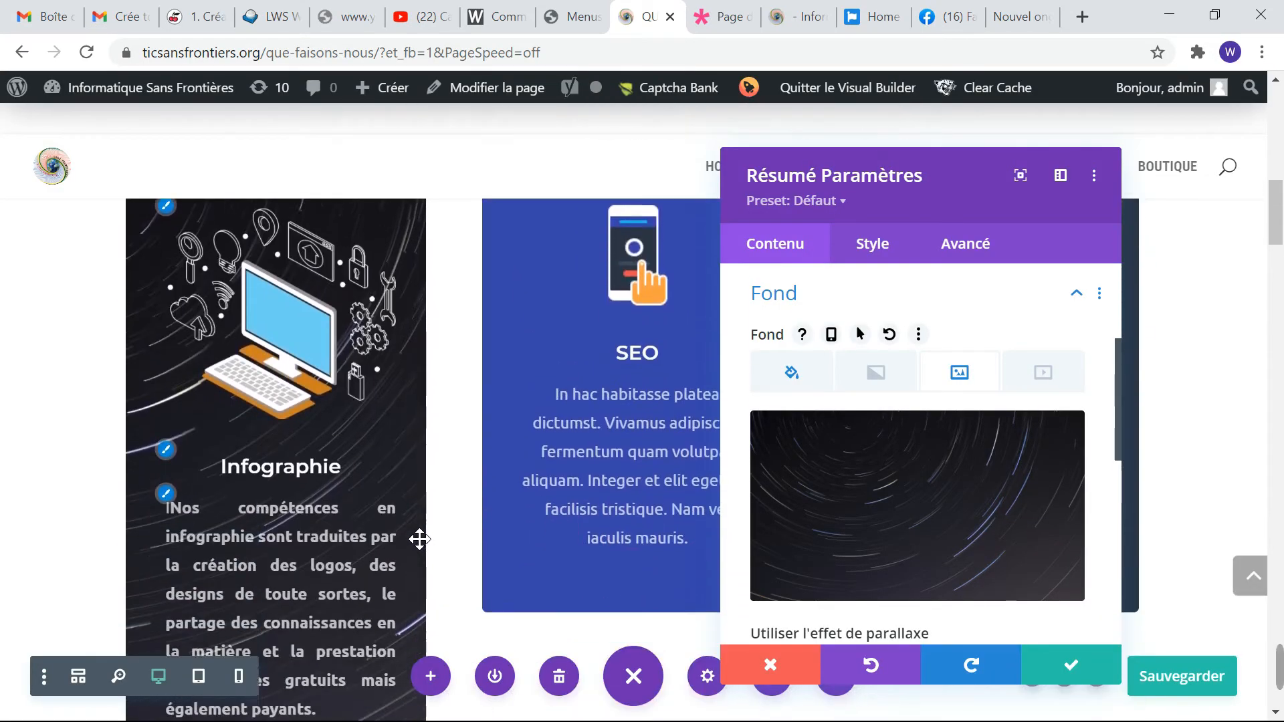
{"action": "scroll", "coordinate": [420, 539], "scroll_direction": "down", "scroll_amount": 2}
{"action": "scroll", "coordinate": [420, 540], "scroll_direction": "up", "scroll_amount": 6}
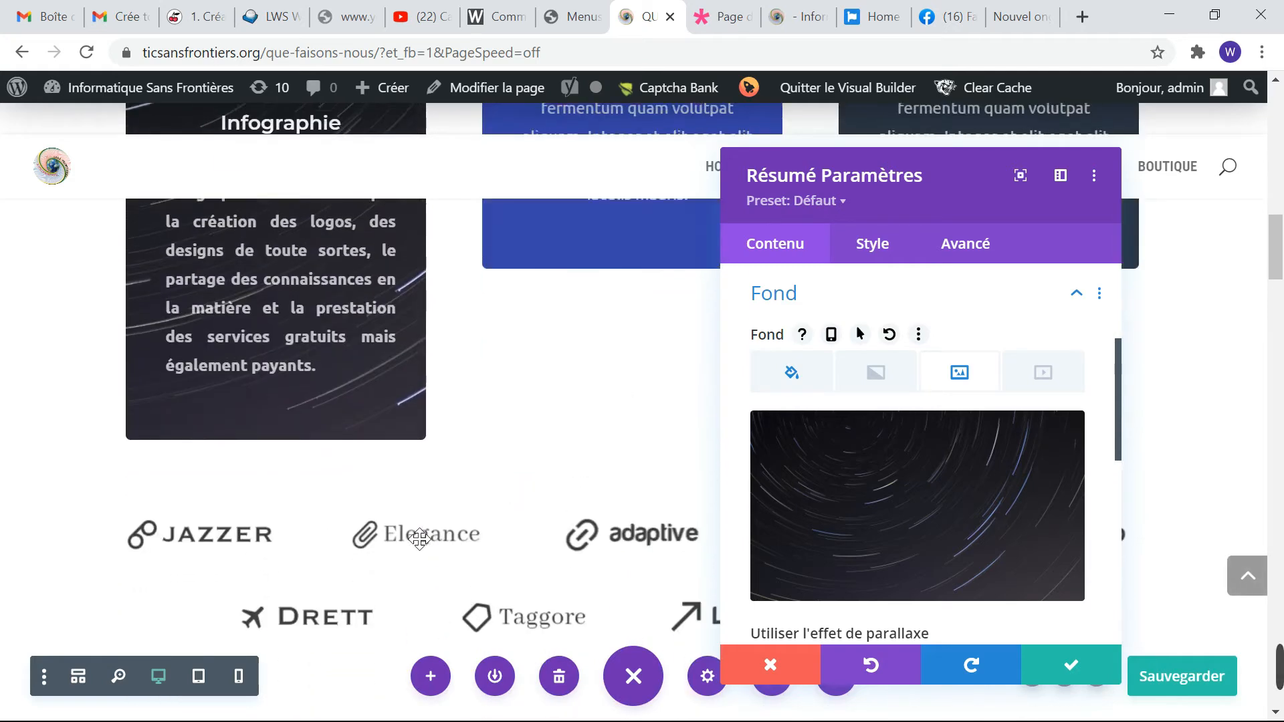
{"action": "scroll", "coordinate": [420, 539], "scroll_direction": "up", "scroll_amount": 2}
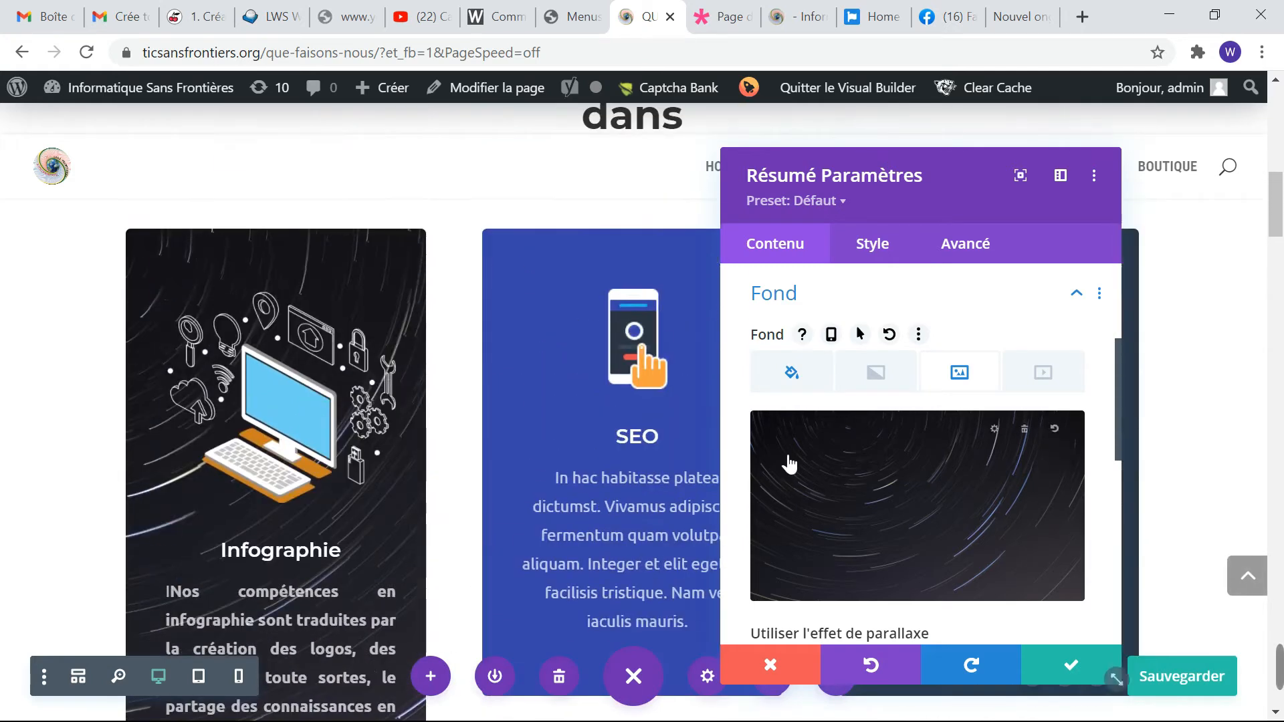
{"action": "left_click", "coordinate": [1071, 666]}
Step: Delete the client logos module beneath the service cards, along with the row that contained it
{"action": "scroll", "coordinate": [1037, 496], "scroll_direction": "down", "scroll_amount": 6}
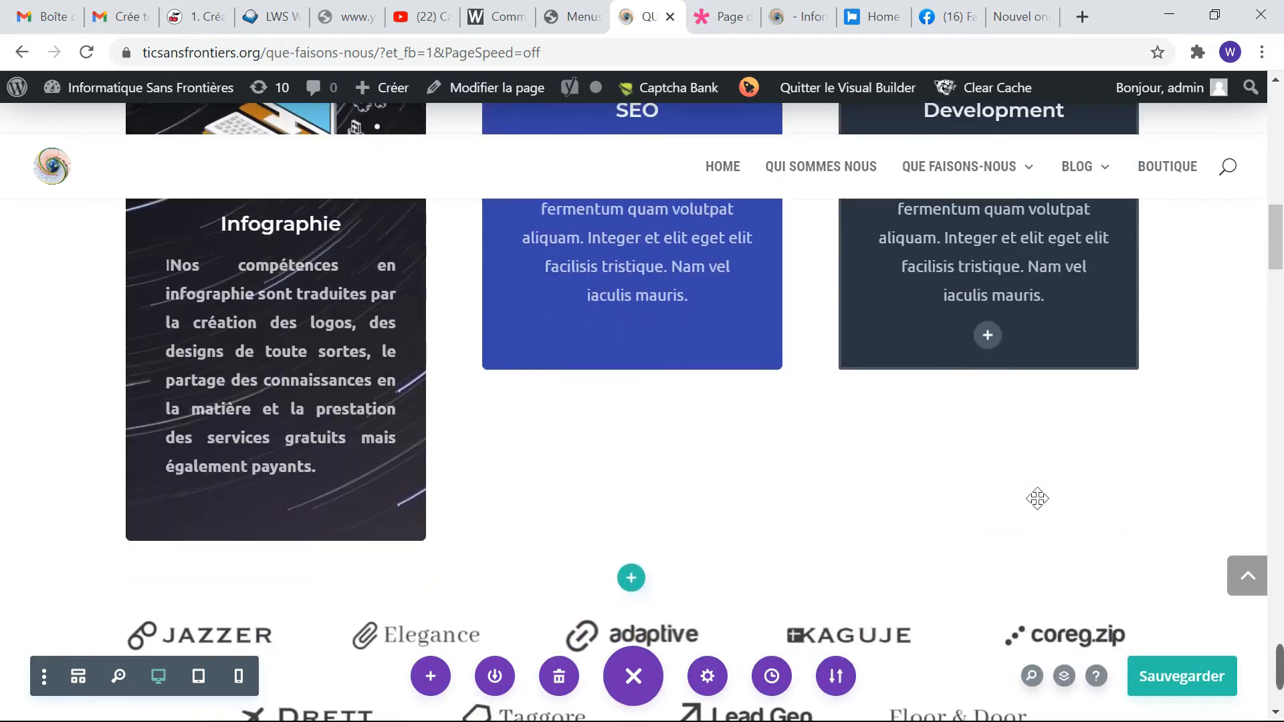
{"action": "scroll", "coordinate": [1037, 498], "scroll_direction": "up", "scroll_amount": 2}
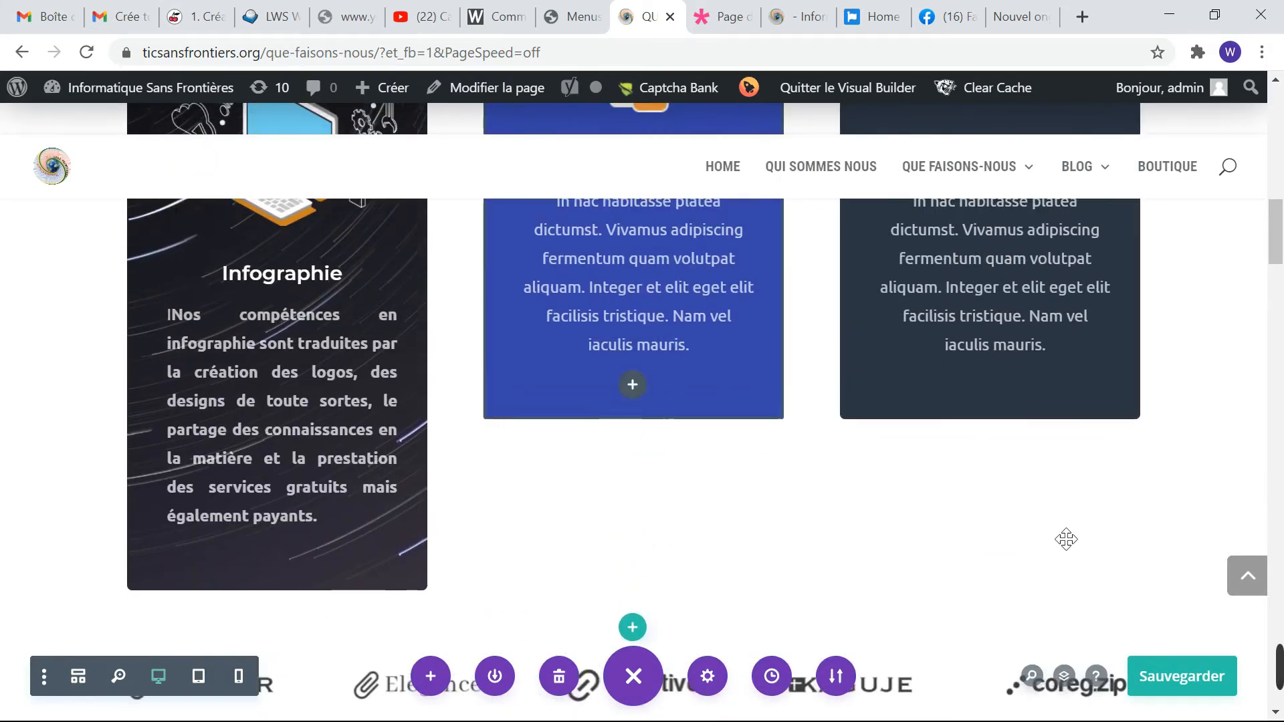
{"action": "scroll", "coordinate": [1063, 539], "scroll_direction": "down", "scroll_amount": 4}
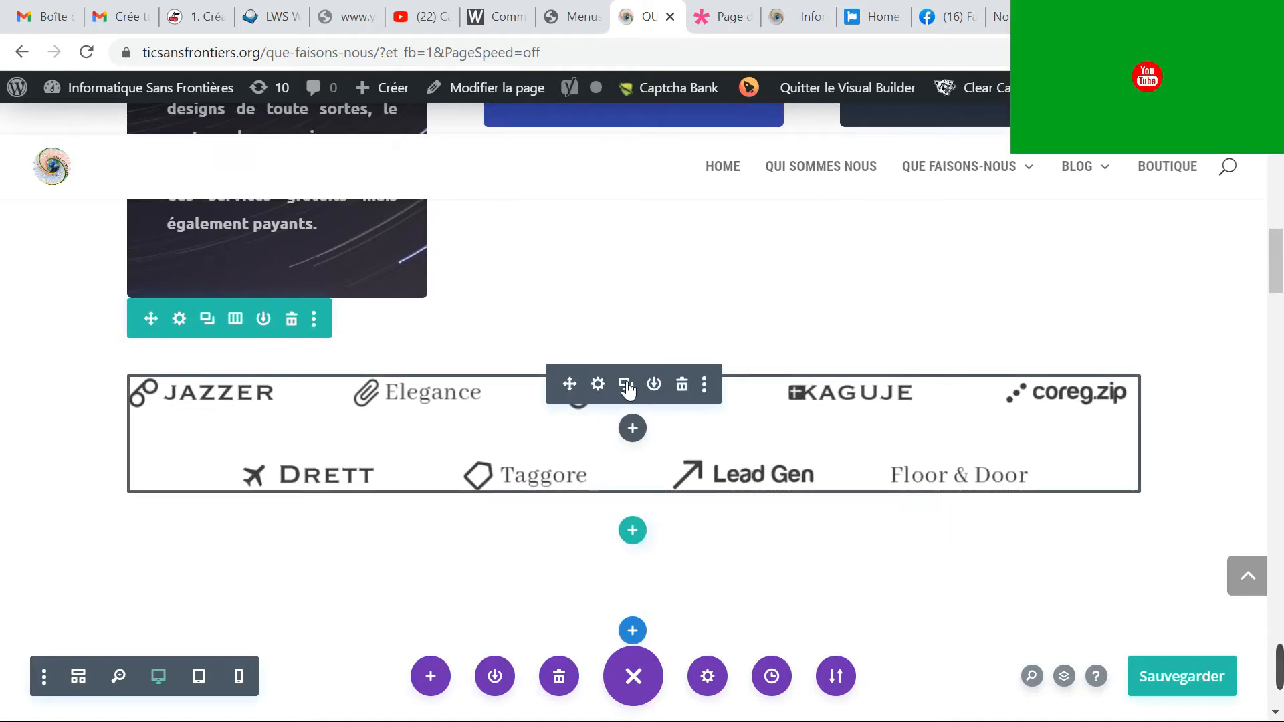
{"action": "left_click", "coordinate": [687, 389]}
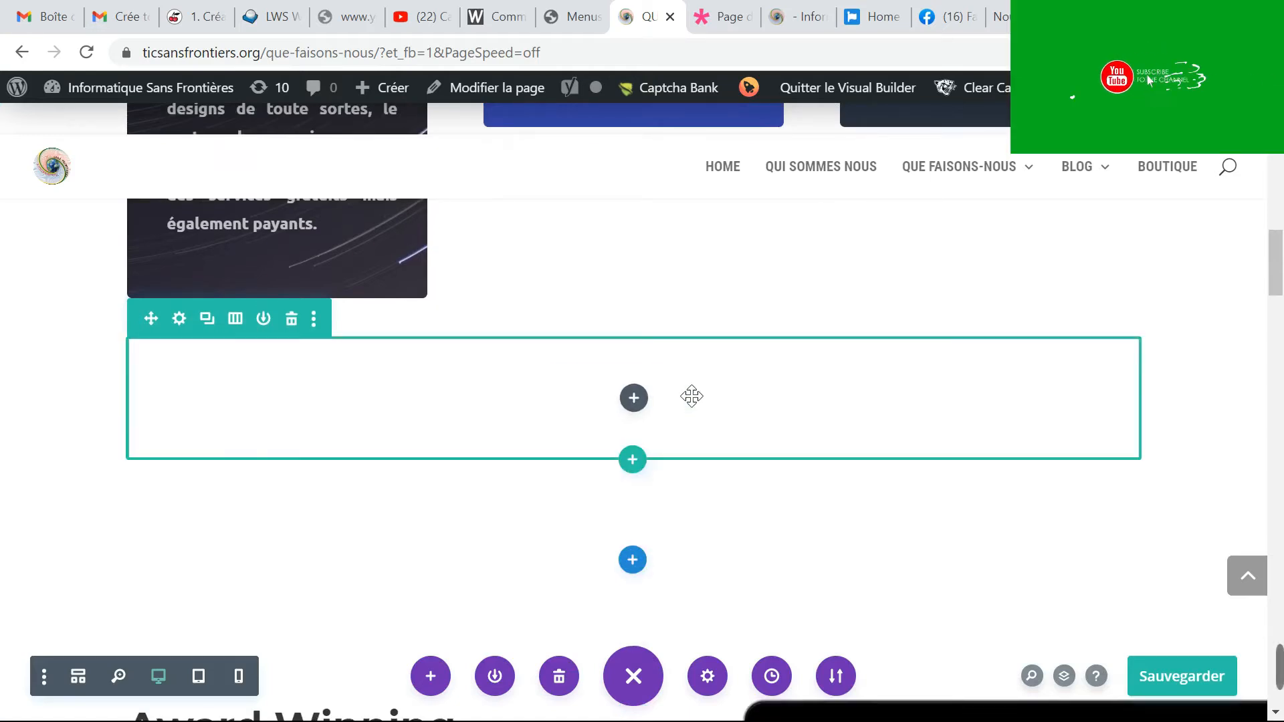
{"action": "scroll", "coordinate": [691, 395], "scroll_direction": "down", "scroll_amount": 3}
{"action": "scroll", "coordinate": [692, 397], "scroll_direction": "up", "scroll_amount": 1}
{"action": "scroll", "coordinate": [692, 397], "scroll_direction": "up", "scroll_amount": 1}
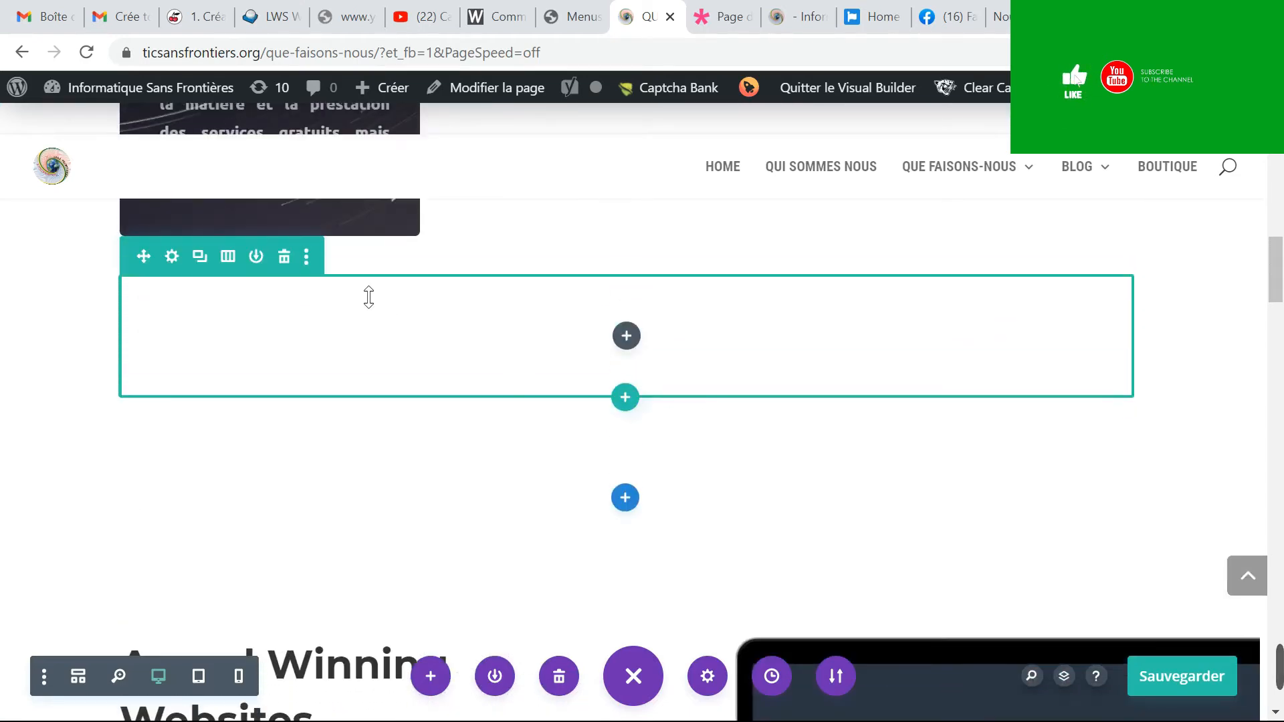
{"action": "left_click", "coordinate": [296, 258]}
{"action": "left_click_drag", "start_coordinate": [578, 353], "coordinate": [563, 265]}
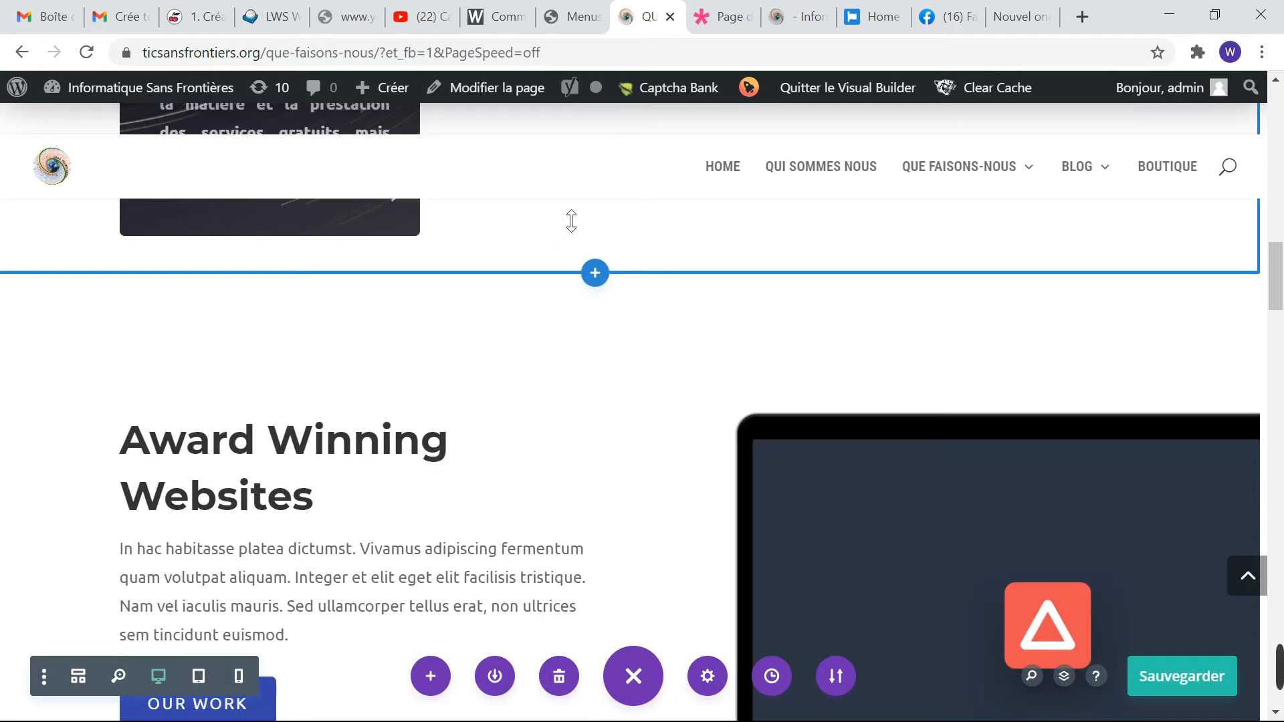
Step: Look over the sections below the service cards and rewrite the "Award Winning Websites" heading as "Création de site web"
{"action": "scroll", "coordinate": [602, 465], "scroll_direction": "down", "scroll_amount": 5}
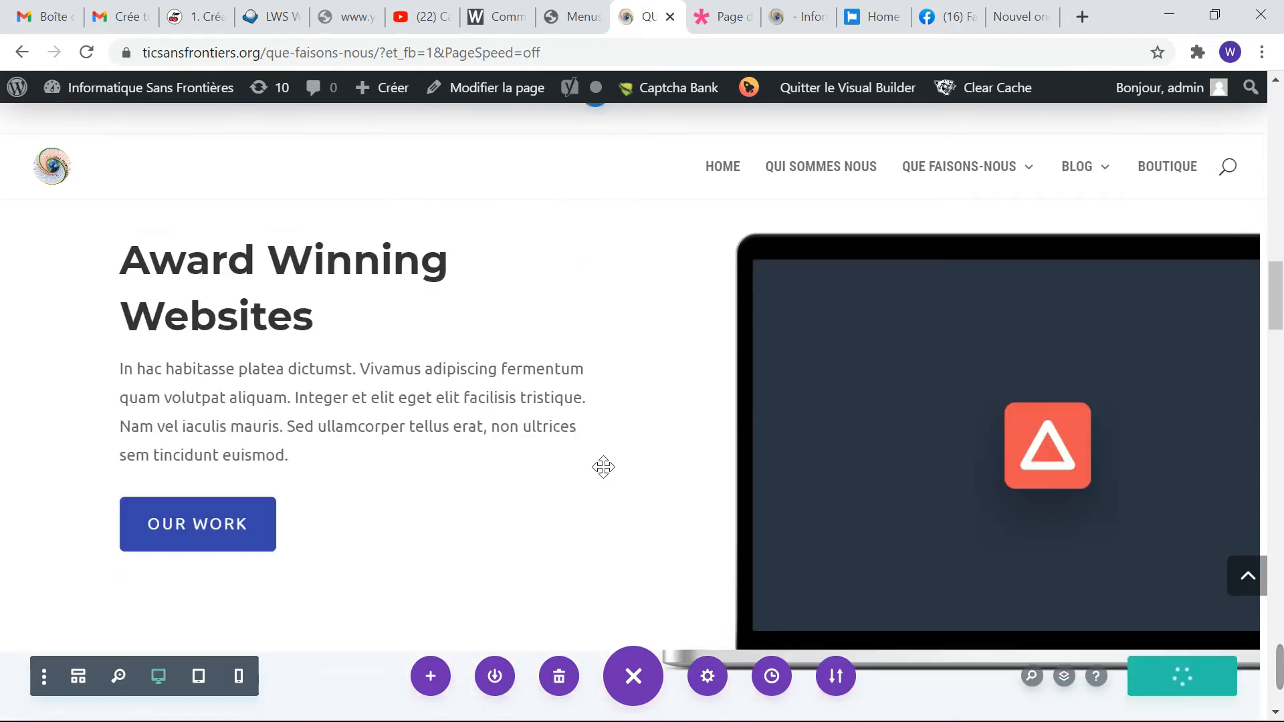
{"action": "scroll", "coordinate": [604, 467], "scroll_direction": "down", "scroll_amount": 8}
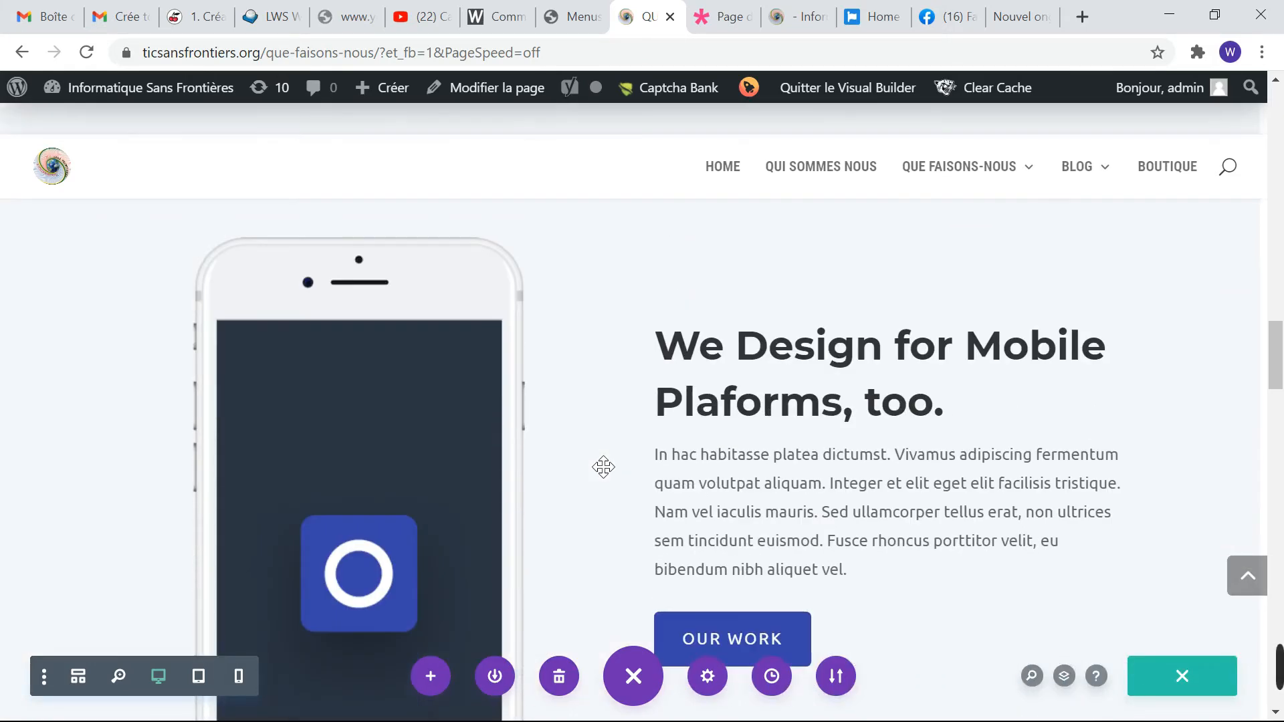
{"action": "scroll", "coordinate": [603, 467], "scroll_direction": "up", "scroll_amount": 6}
{"action": "scroll", "coordinate": [505, 476], "scroll_direction": "up", "scroll_amount": 4}
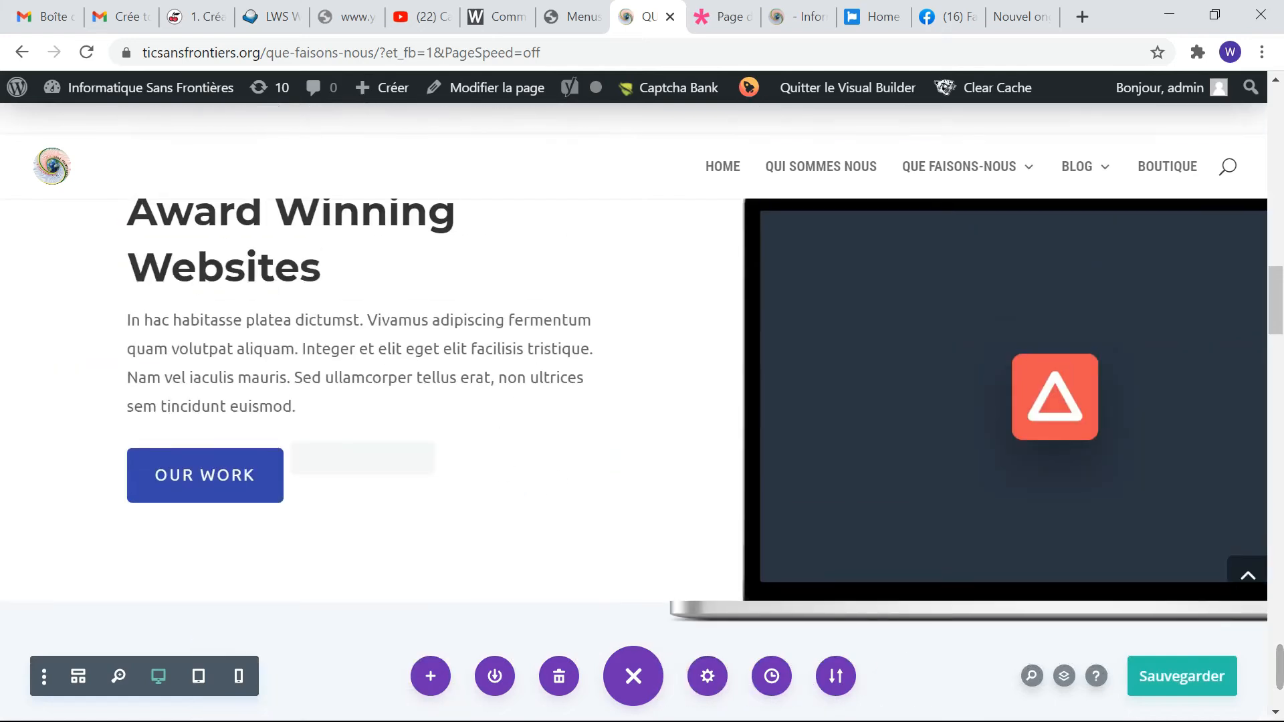
{"action": "scroll", "coordinate": [542, 374], "scroll_direction": "up", "scroll_amount": 3}
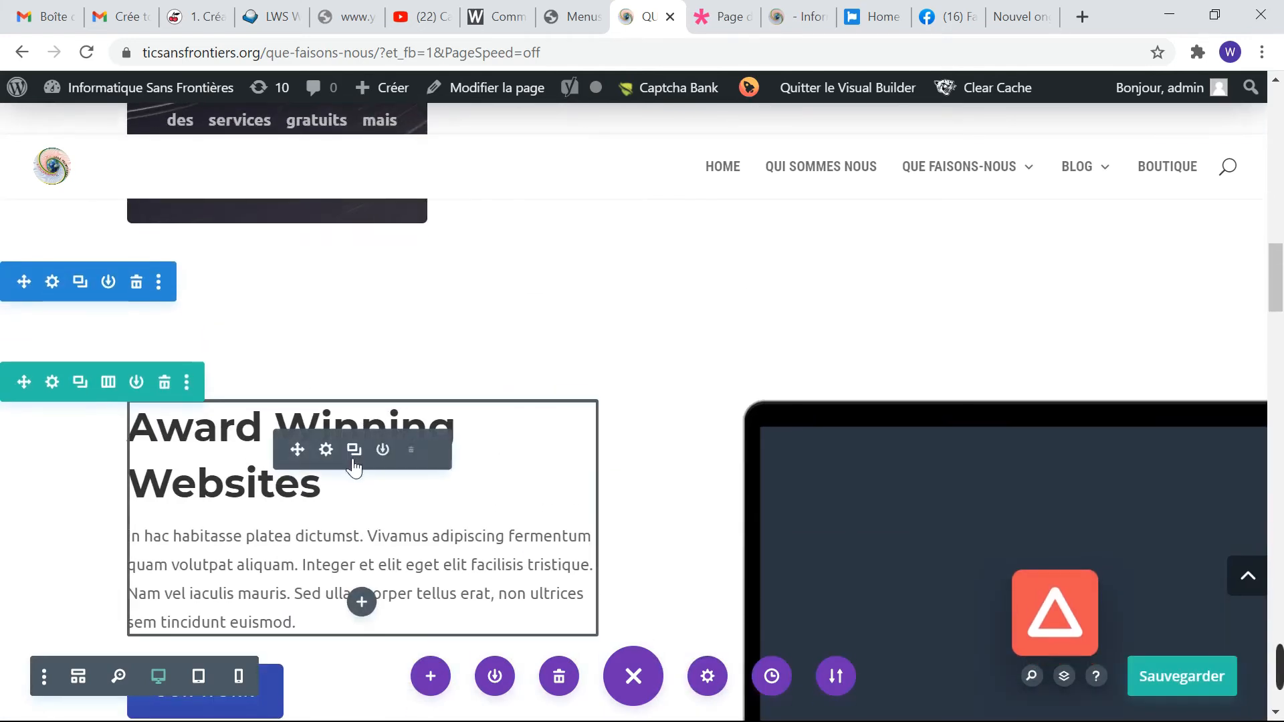
{"action": "left_click", "coordinate": [321, 483]}
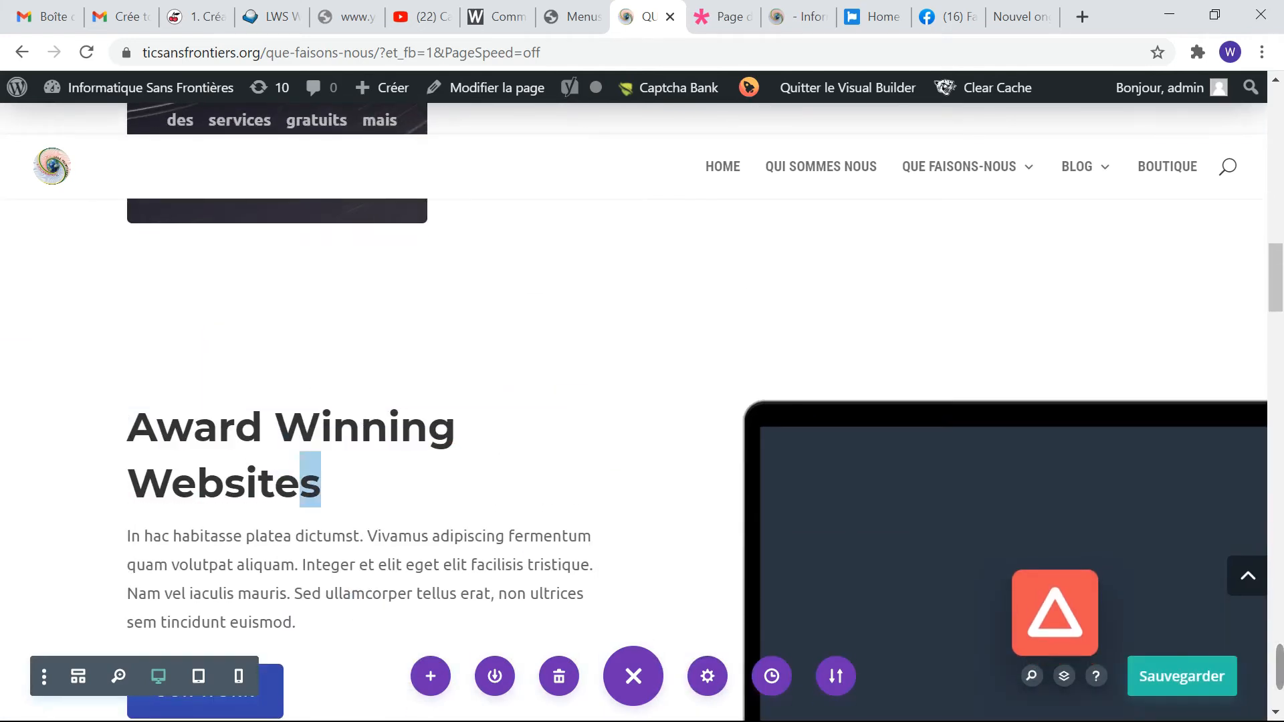
{"action": "left_click_drag", "start_coordinate": [300, 480], "coordinate": [127, 428]}
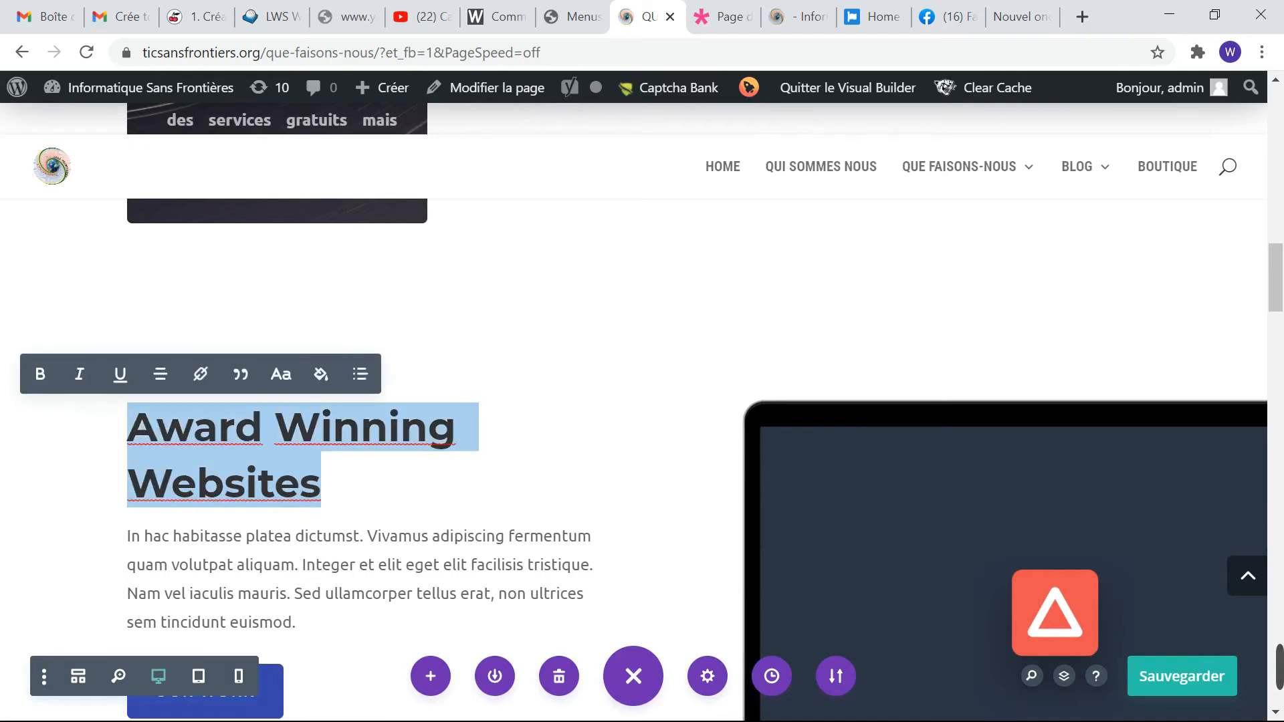
{"action": "type", "text": "Création de site web"}
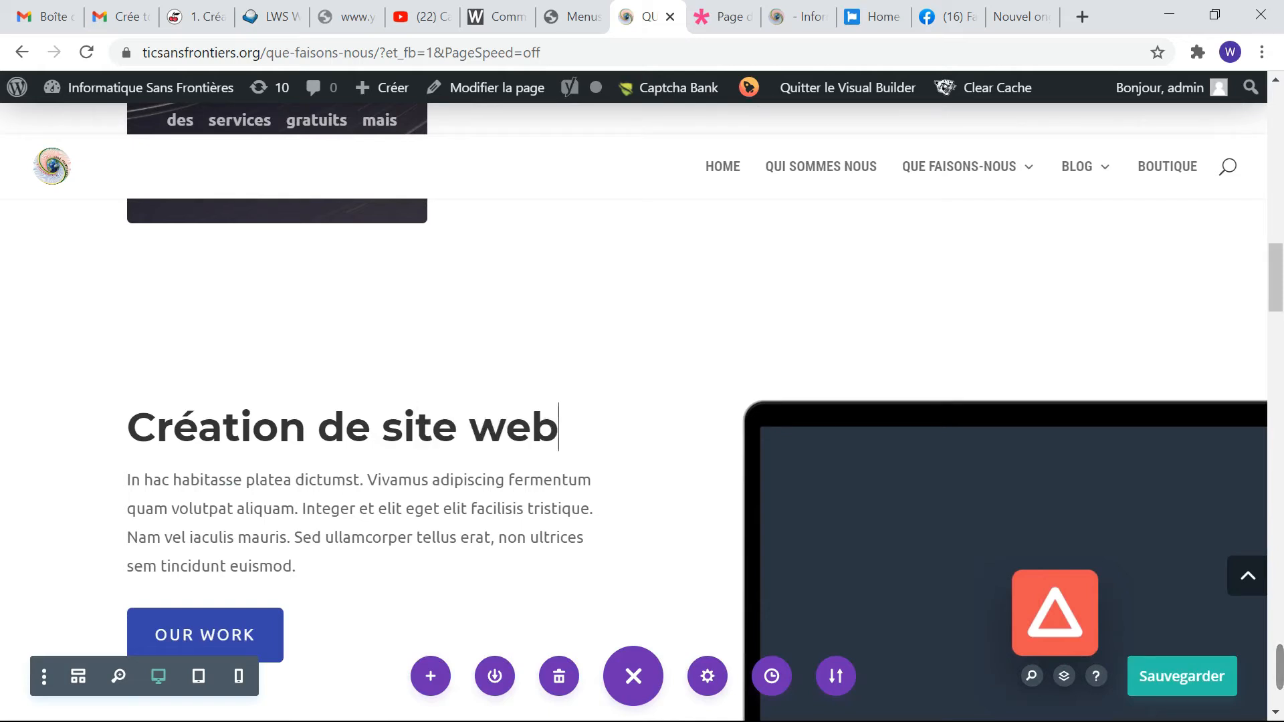
Step: Replace the laptop image beside the "Création de site web" heading with robotics-icon-dark-4.jpg from the media library, then save the page
{"action": "scroll", "coordinate": [143, 435], "scroll_direction": "down", "scroll_amount": 6}
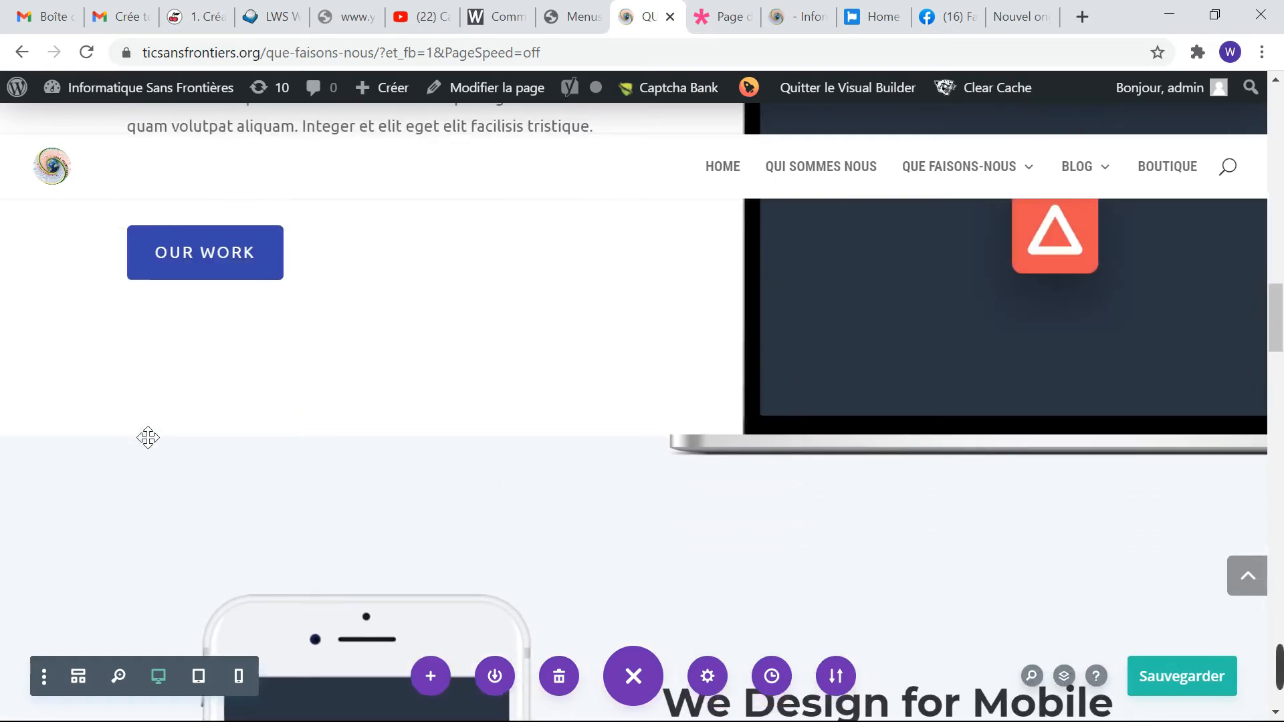
{"action": "scroll", "coordinate": [190, 383], "scroll_direction": "up", "scroll_amount": 1}
{"action": "scroll", "coordinate": [468, 280], "scroll_direction": "down", "scroll_amount": 8}
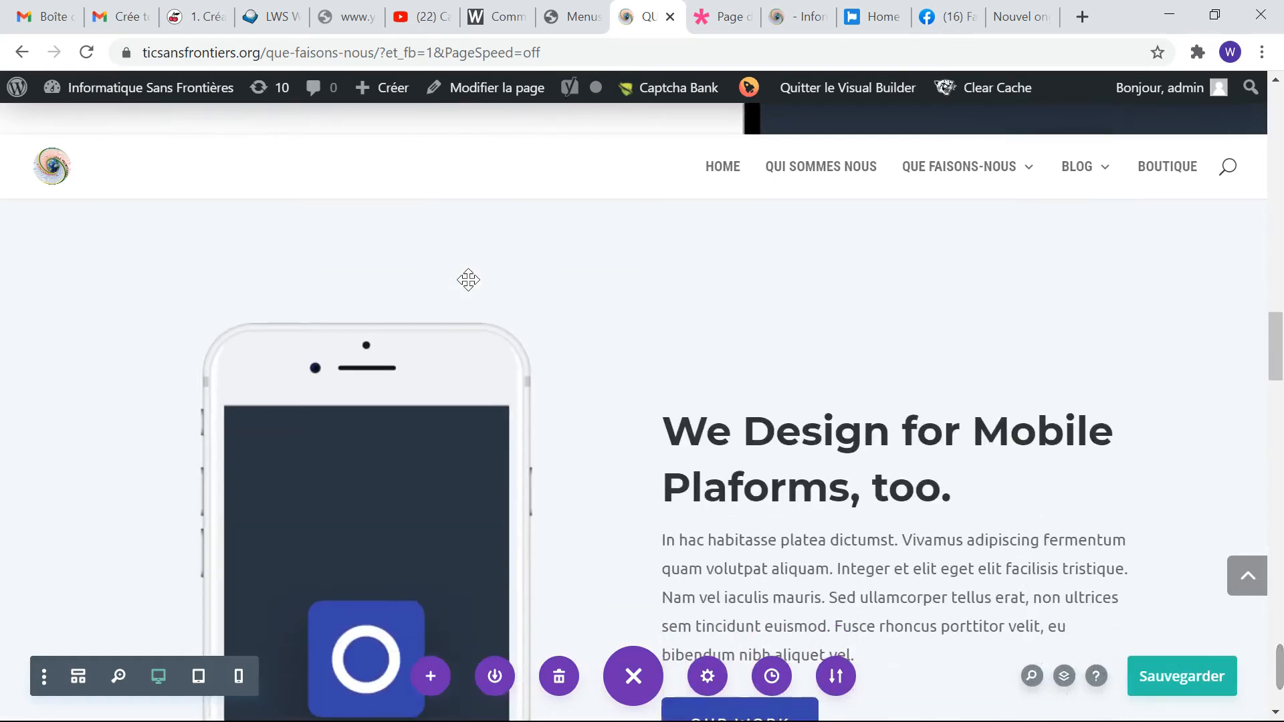
{"action": "scroll", "coordinate": [468, 279], "scroll_direction": "up", "scroll_amount": 2}
{"action": "scroll", "coordinate": [468, 280], "scroll_direction": "up", "scroll_amount": 10}
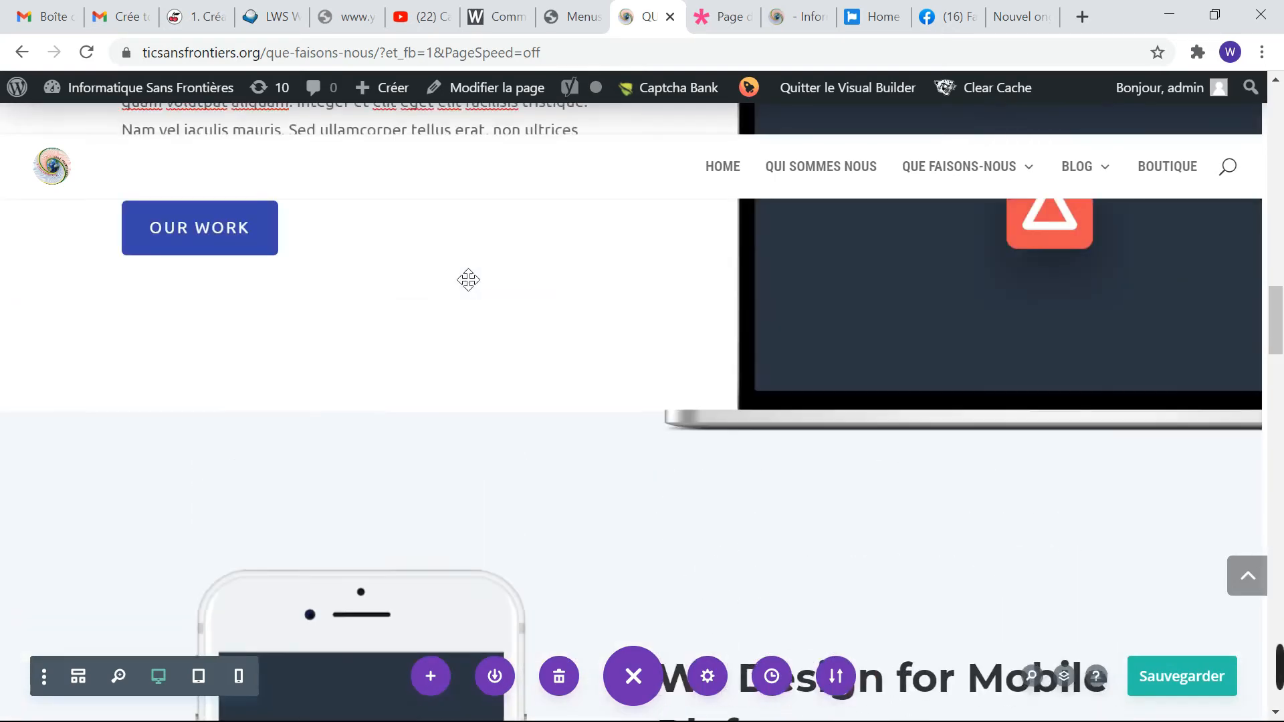
{"action": "mouse_move", "coordinate": [889, 381]}
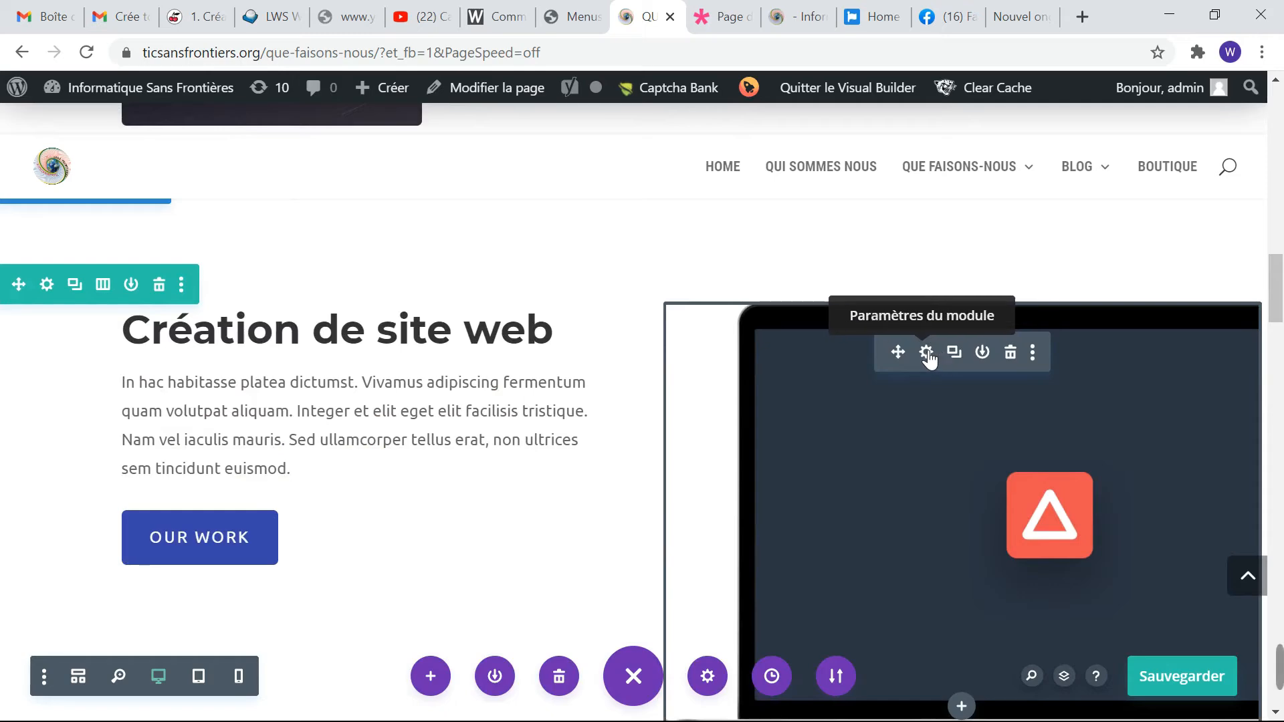
{"action": "left_click", "coordinate": [926, 353]}
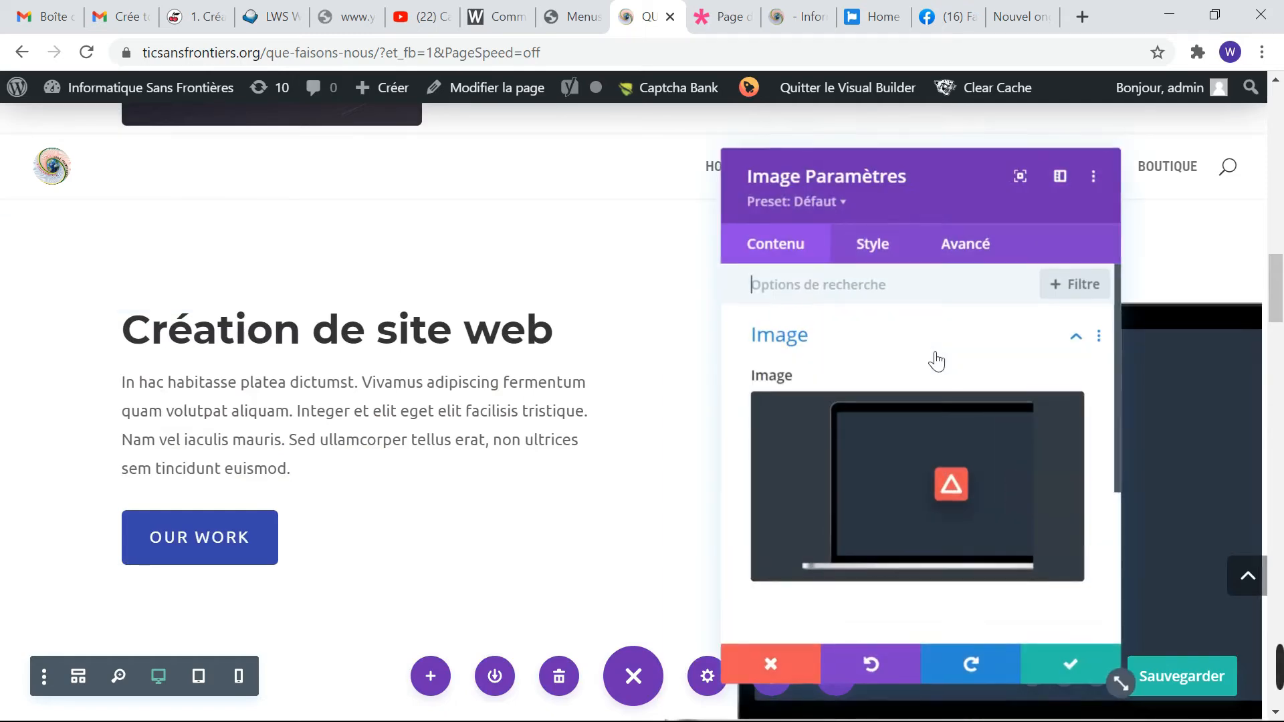
{"action": "left_click", "coordinate": [906, 521]}
{"action": "scroll", "coordinate": [644, 503], "scroll_direction": "down", "scroll_amount": 9}
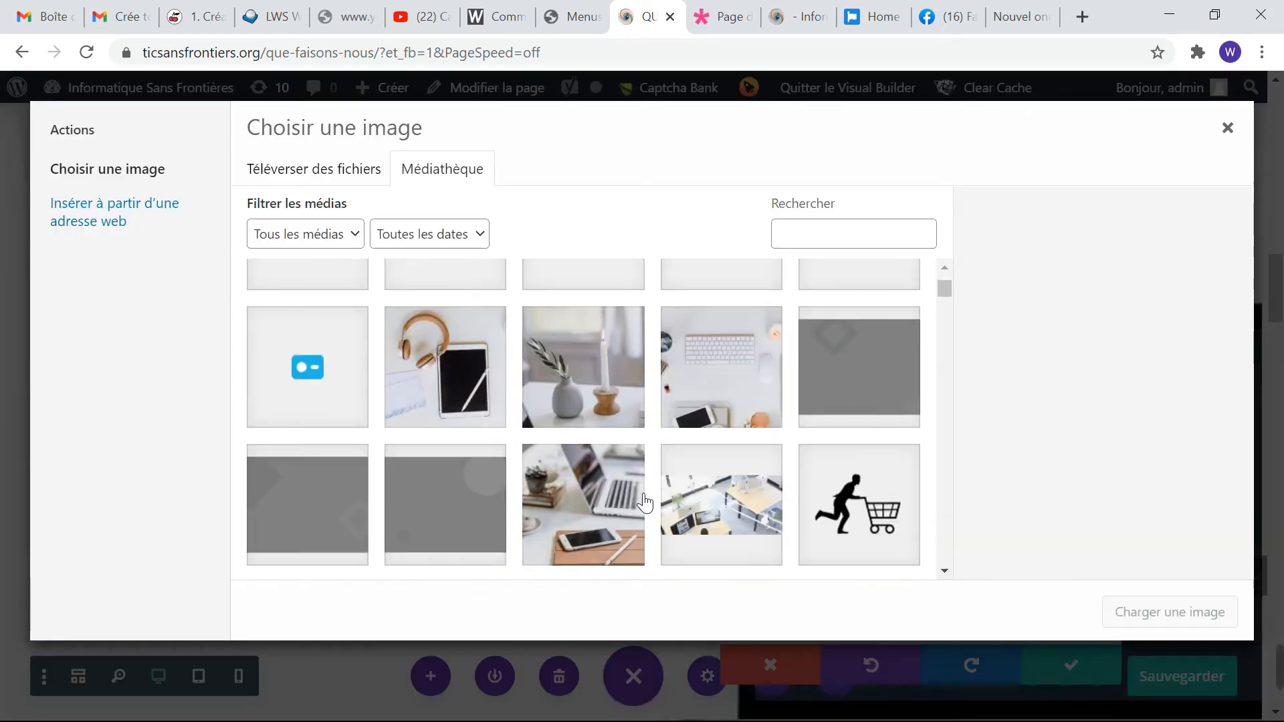
{"action": "scroll", "coordinate": [644, 503], "scroll_direction": "up", "scroll_amount": 2}
{"action": "scroll", "coordinate": [622, 519], "scroll_direction": "up", "scroll_amount": 2}
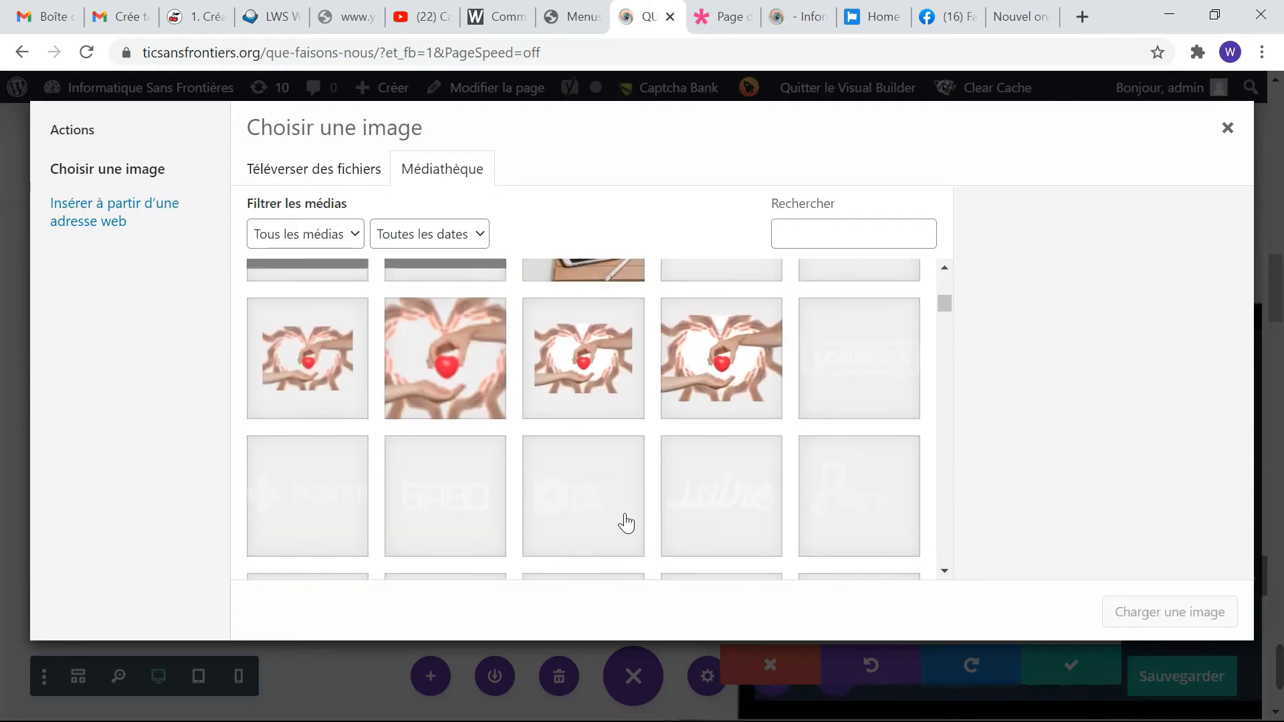
{"action": "scroll", "coordinate": [653, 504], "scroll_direction": "down", "scroll_amount": 7}
{"action": "scroll", "coordinate": [655, 507], "scroll_direction": "down", "scroll_amount": 15}
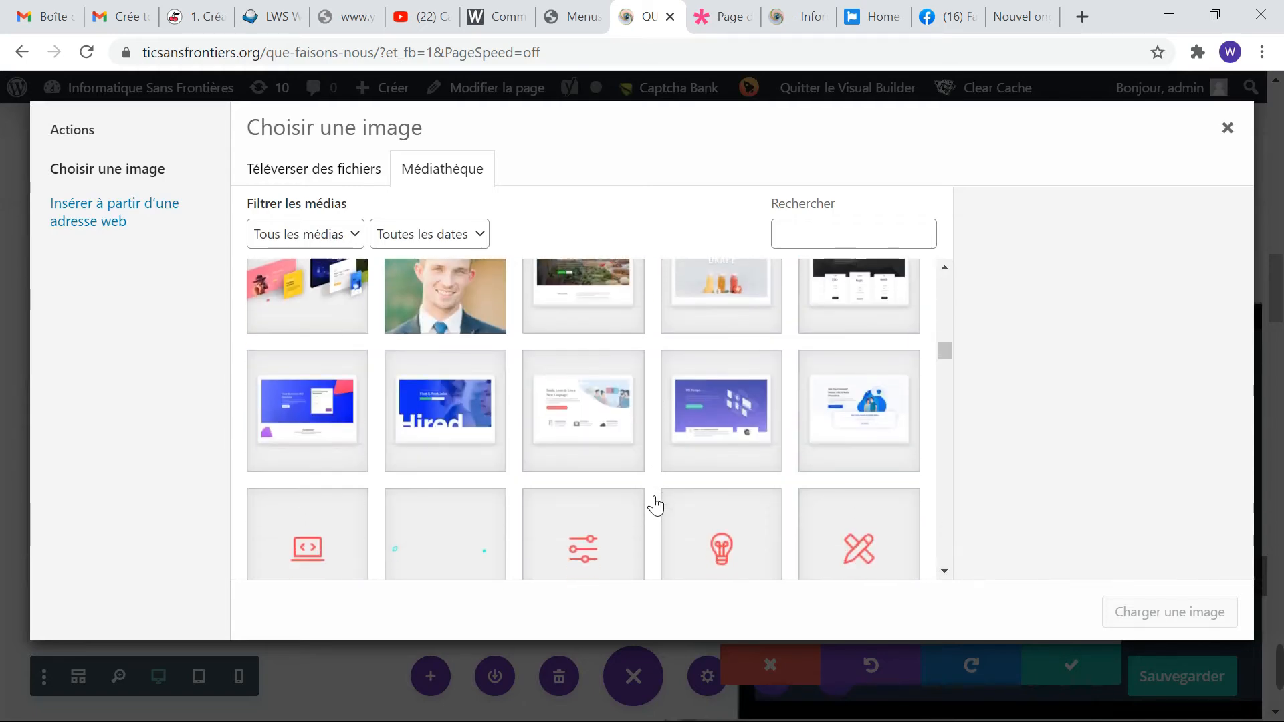
{"action": "scroll", "coordinate": [655, 507], "scroll_direction": "down", "scroll_amount": 4}
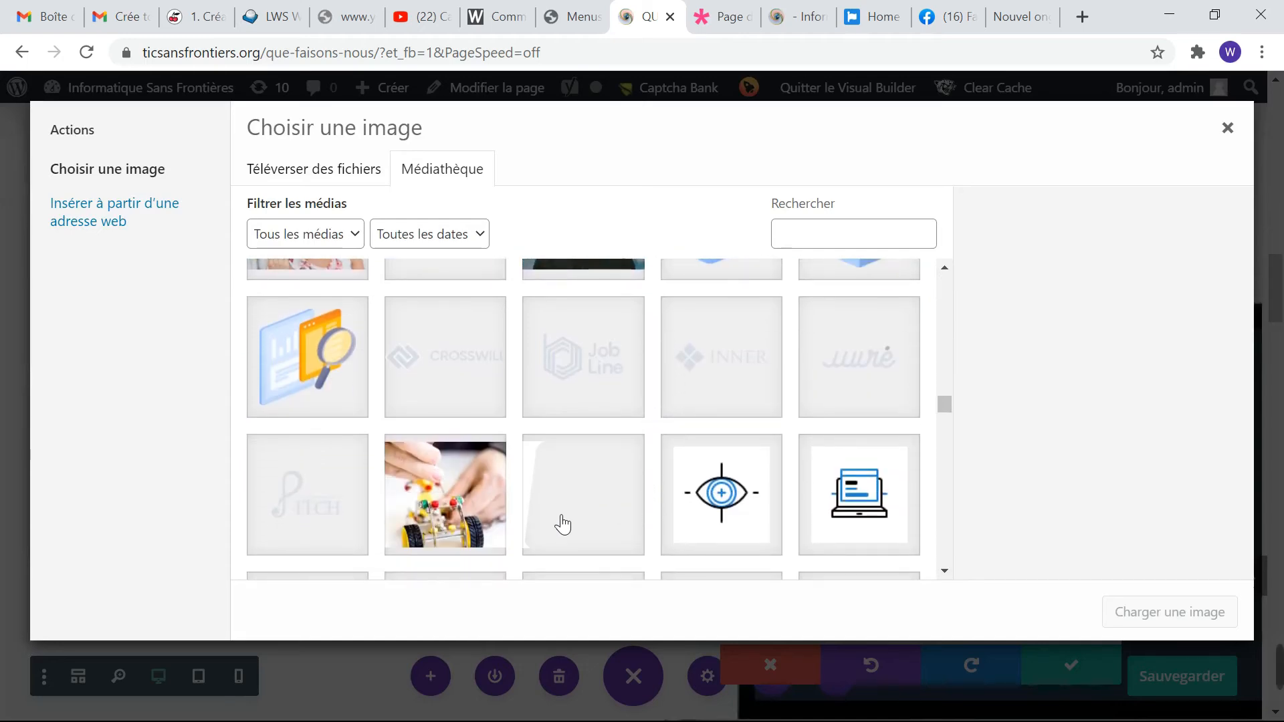
{"action": "left_click", "coordinate": [885, 488]}
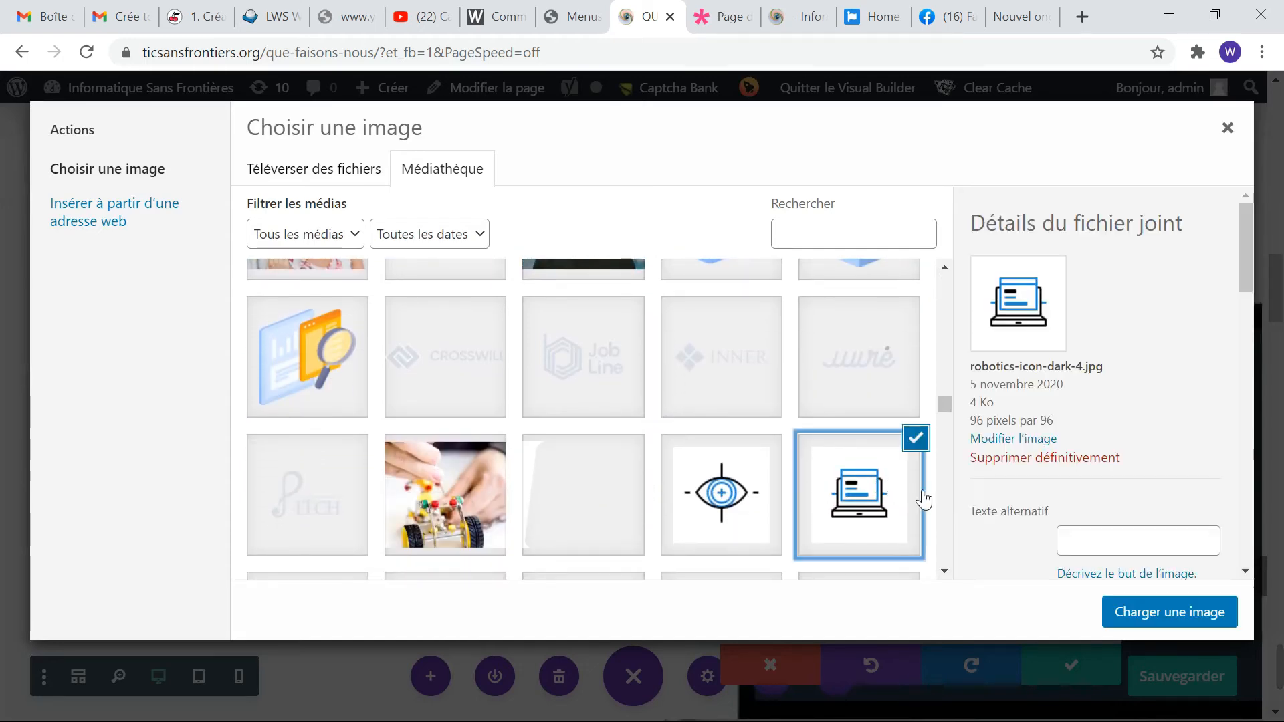
{"action": "left_click", "coordinate": [1170, 610]}
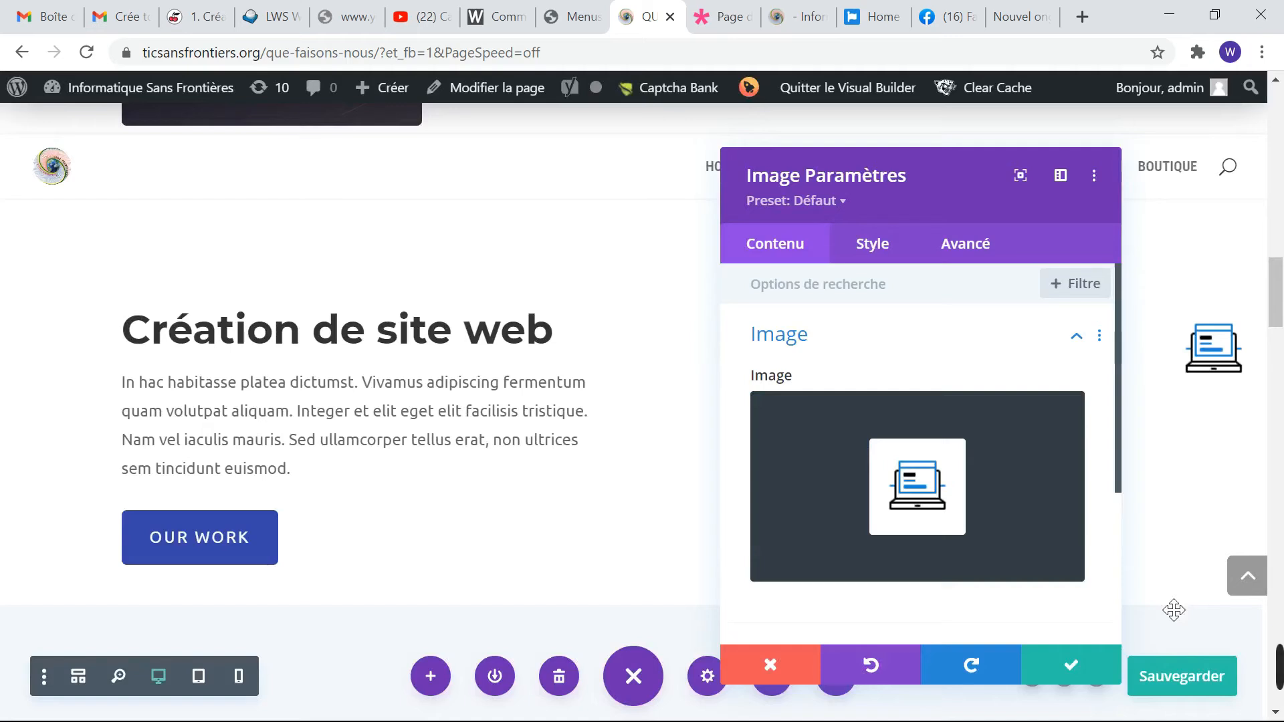
{"action": "left_click", "coordinate": [1070, 667]}
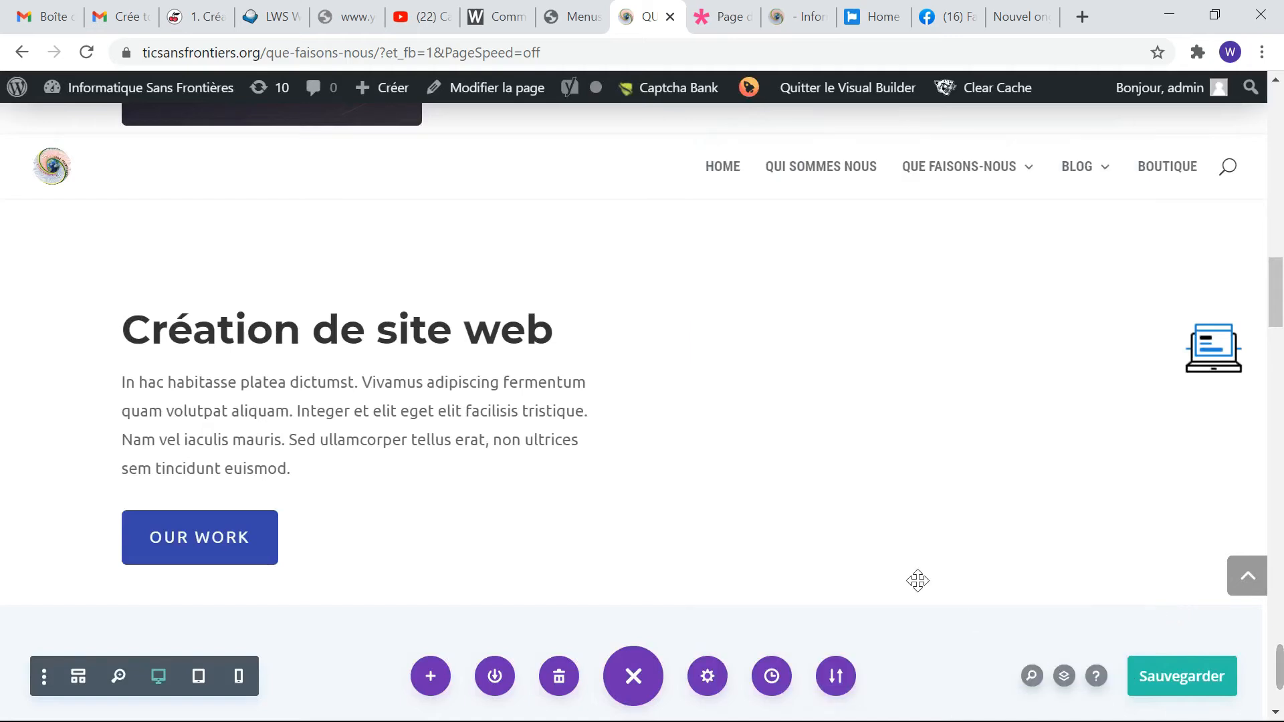
{"action": "key", "text": "ctrl+s"}
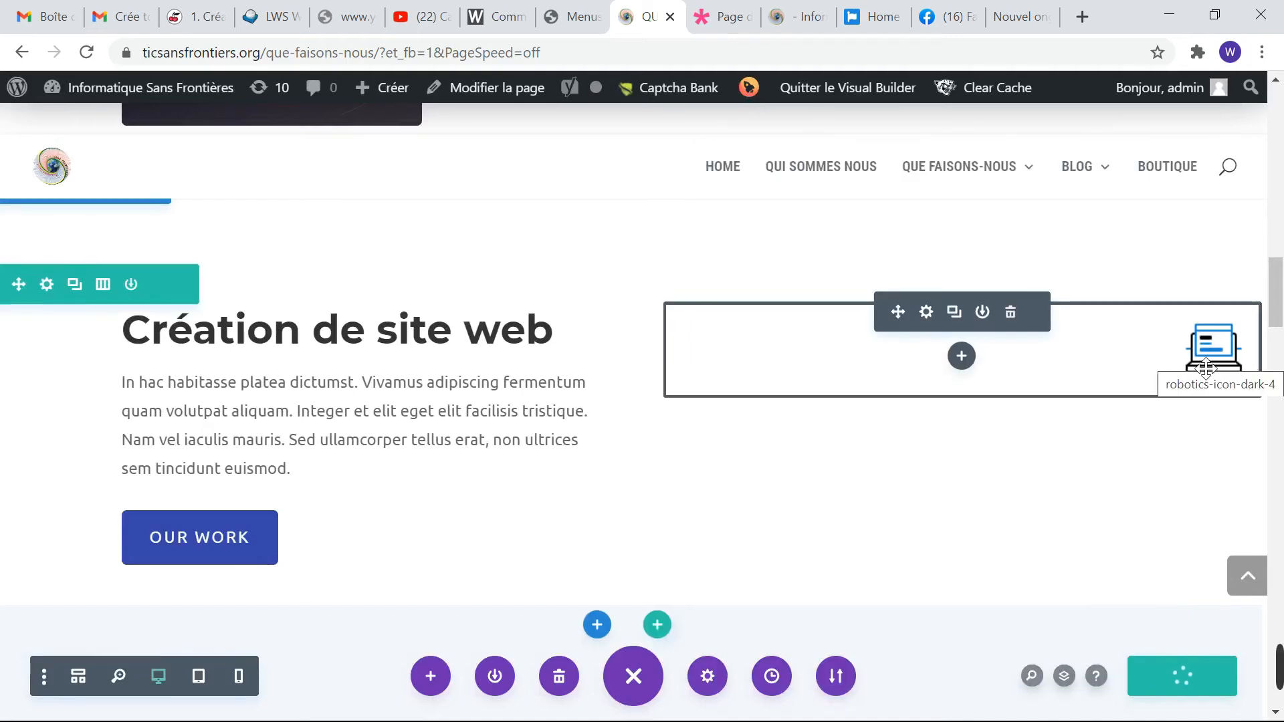
Step: Set image-4.jpg from the media library as the image beside the "Création de site web" heading, apply the settings and save the page
{"action": "left_click", "coordinate": [935, 313]}
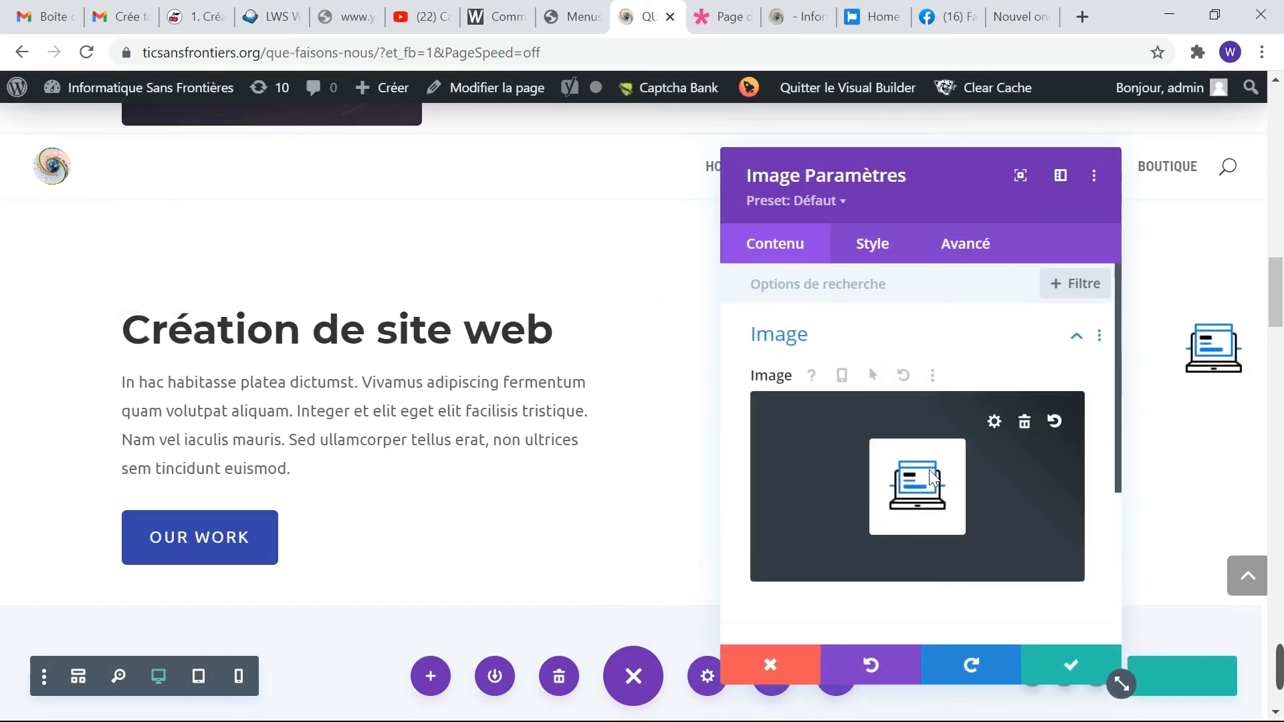
{"action": "left_click", "coordinate": [933, 478]}
{"action": "scroll", "coordinate": [528, 436], "scroll_direction": "down", "scroll_amount": 5}
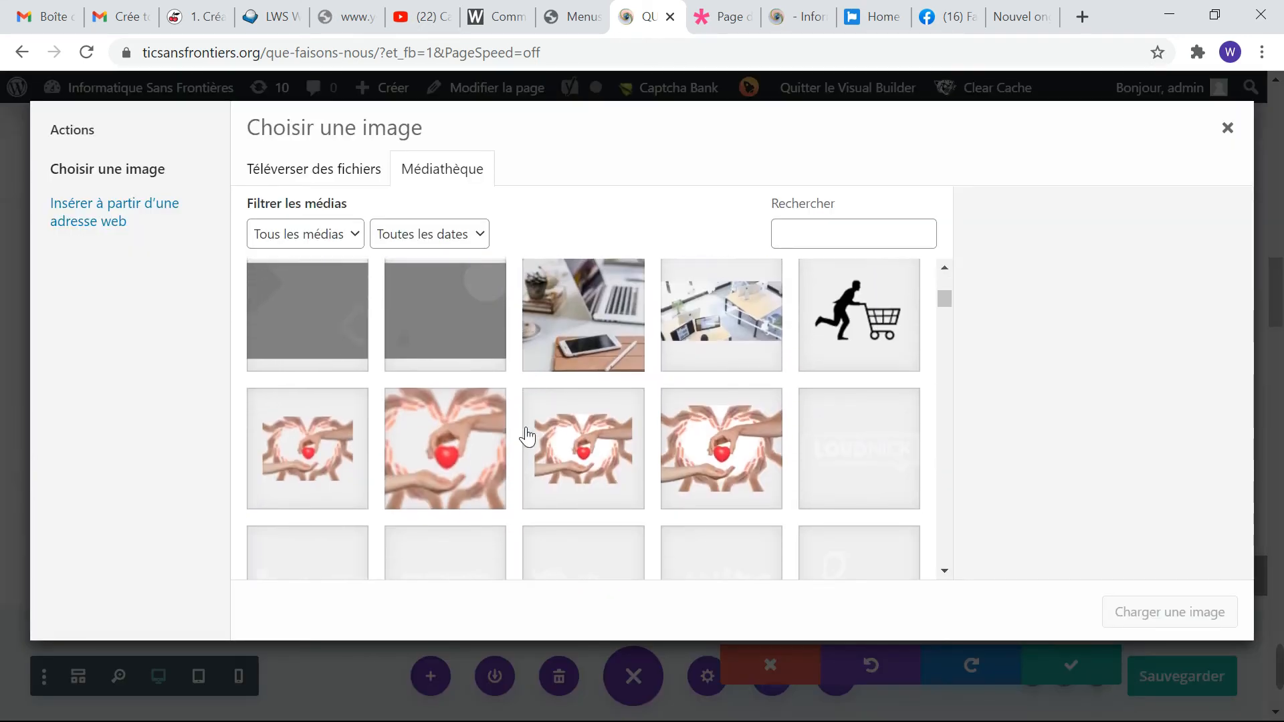
{"action": "left_click", "coordinate": [605, 301]}
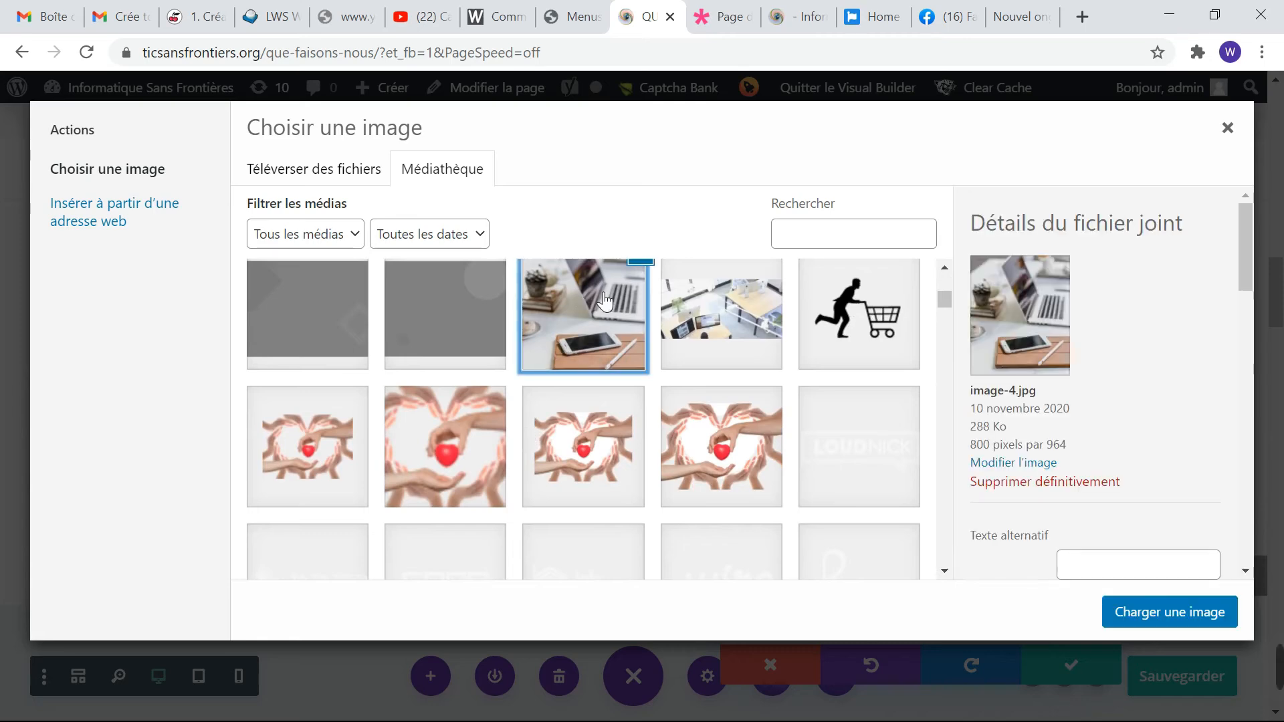
{"action": "left_click", "coordinate": [1167, 621]}
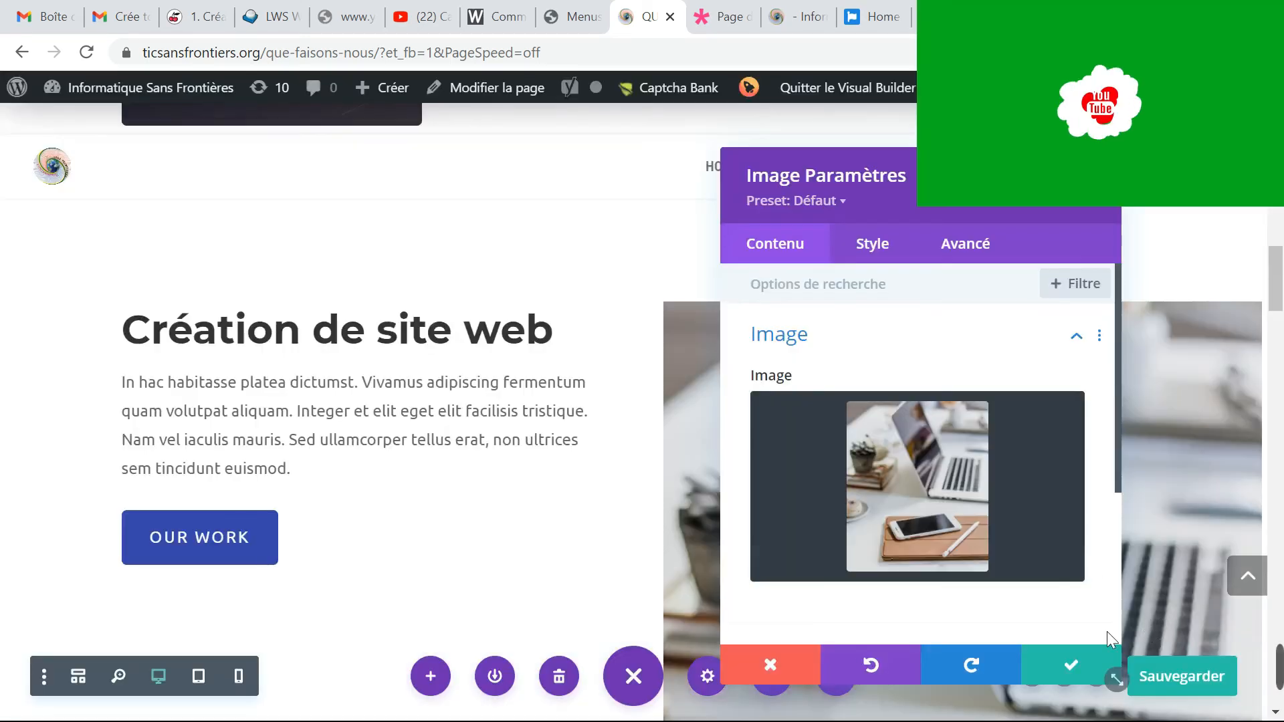
{"action": "left_click", "coordinate": [1088, 673]}
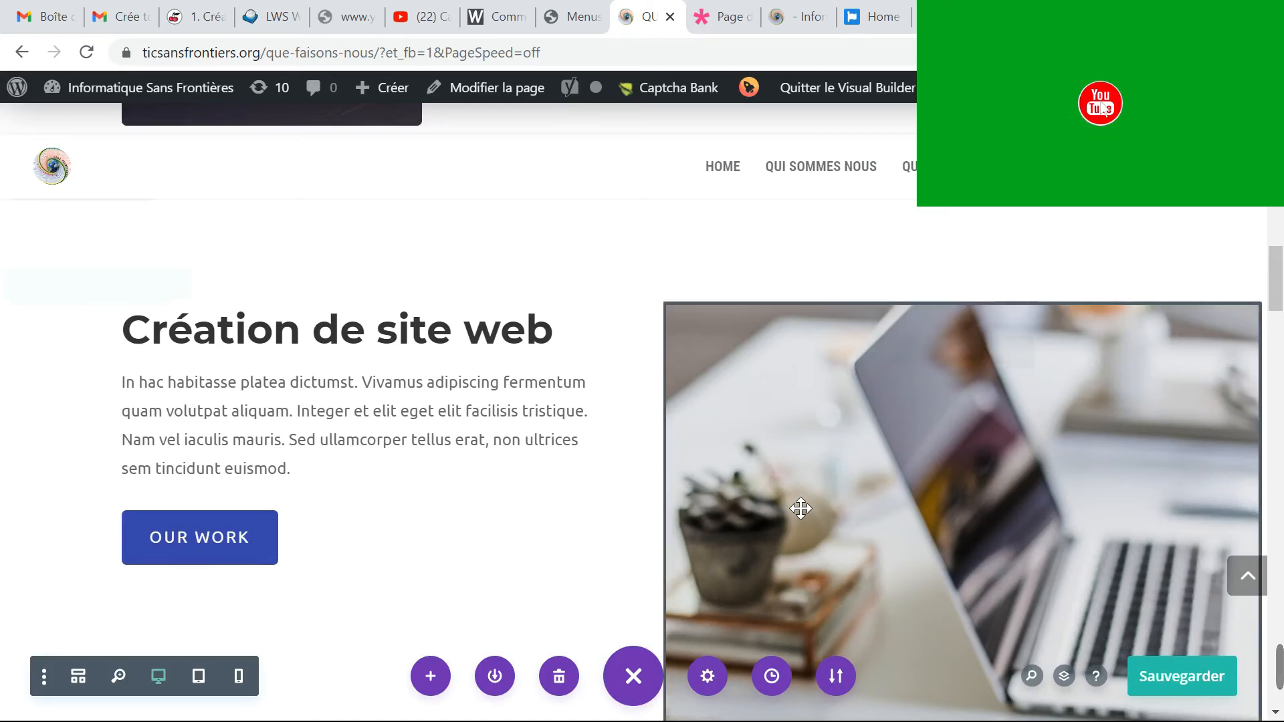
{"action": "scroll", "coordinate": [803, 515], "scroll_direction": "down", "scroll_amount": 2}
{"action": "scroll", "coordinate": [294, 349], "scroll_direction": "down", "scroll_amount": 10}
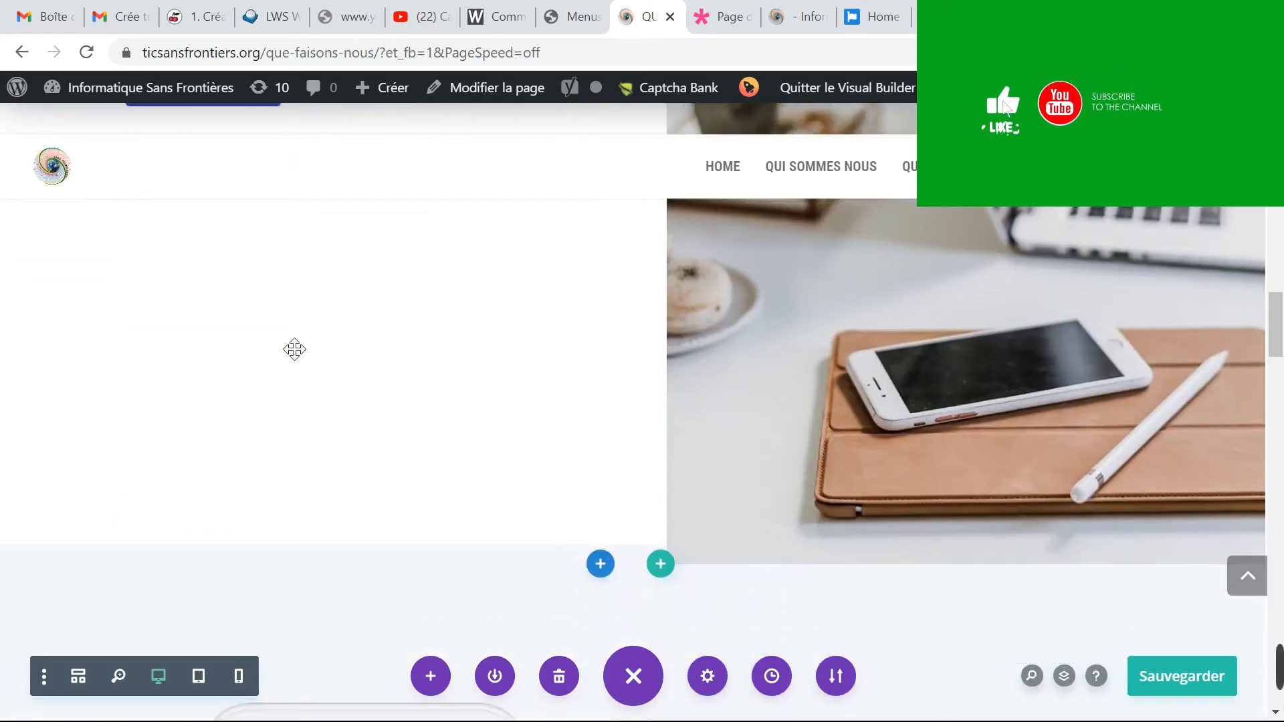
{"action": "scroll", "coordinate": [937, 515], "scroll_direction": "down", "scroll_amount": 5}
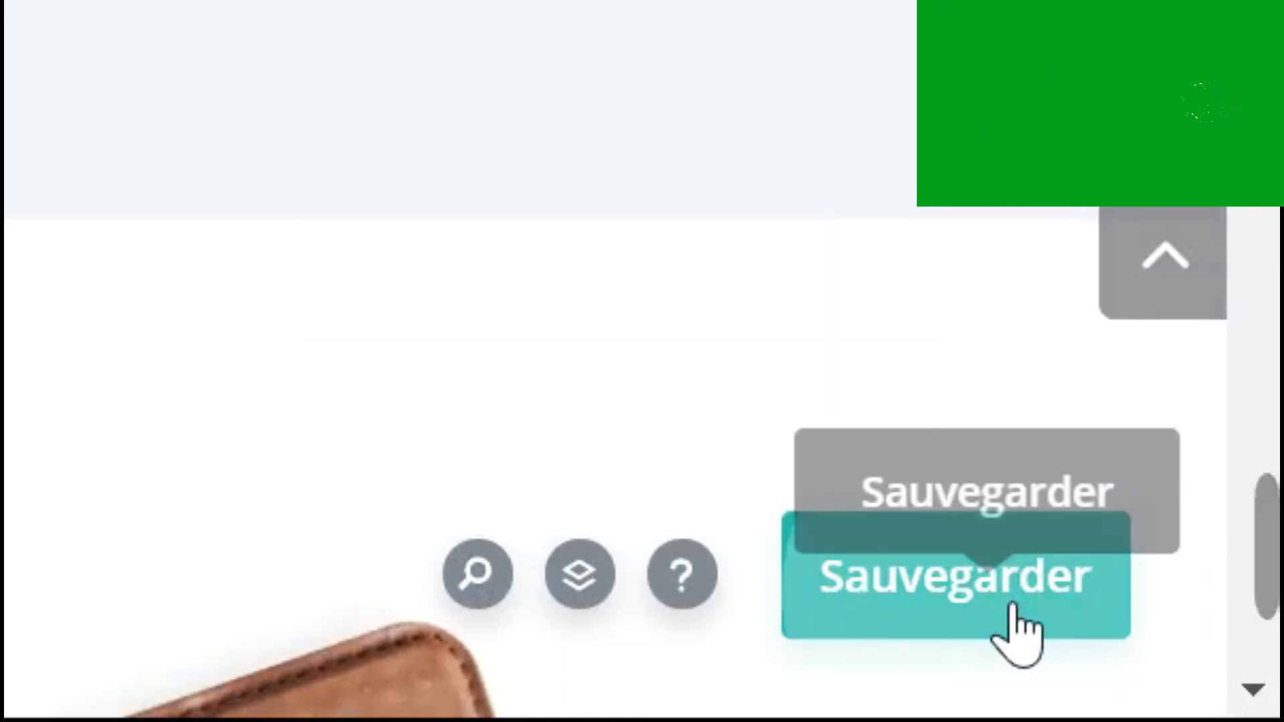
{"action": "left_click", "coordinate": [1198, 687]}
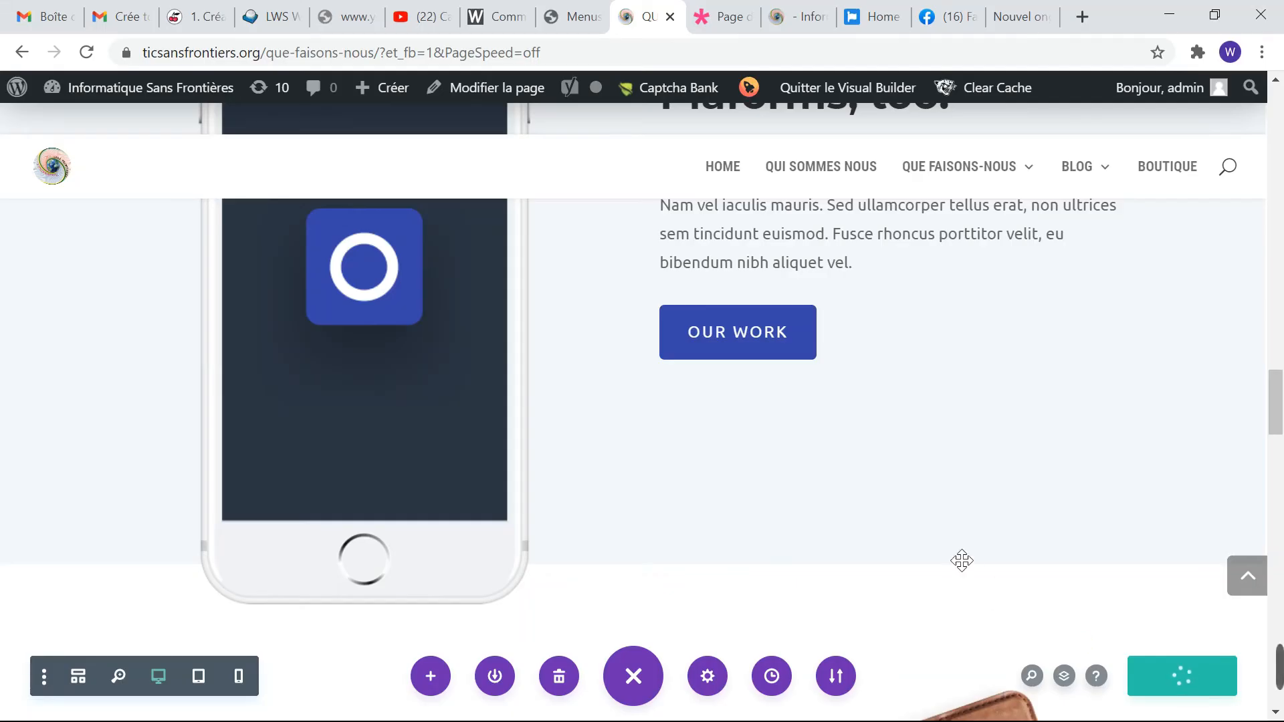
Step: Look through the remaining template sections, from "We Make Your Website Work Everywhere." down to the "Let's Work Together" contact form
{"action": "scroll", "coordinate": [962, 560], "scroll_direction": "down", "scroll_amount": 9}
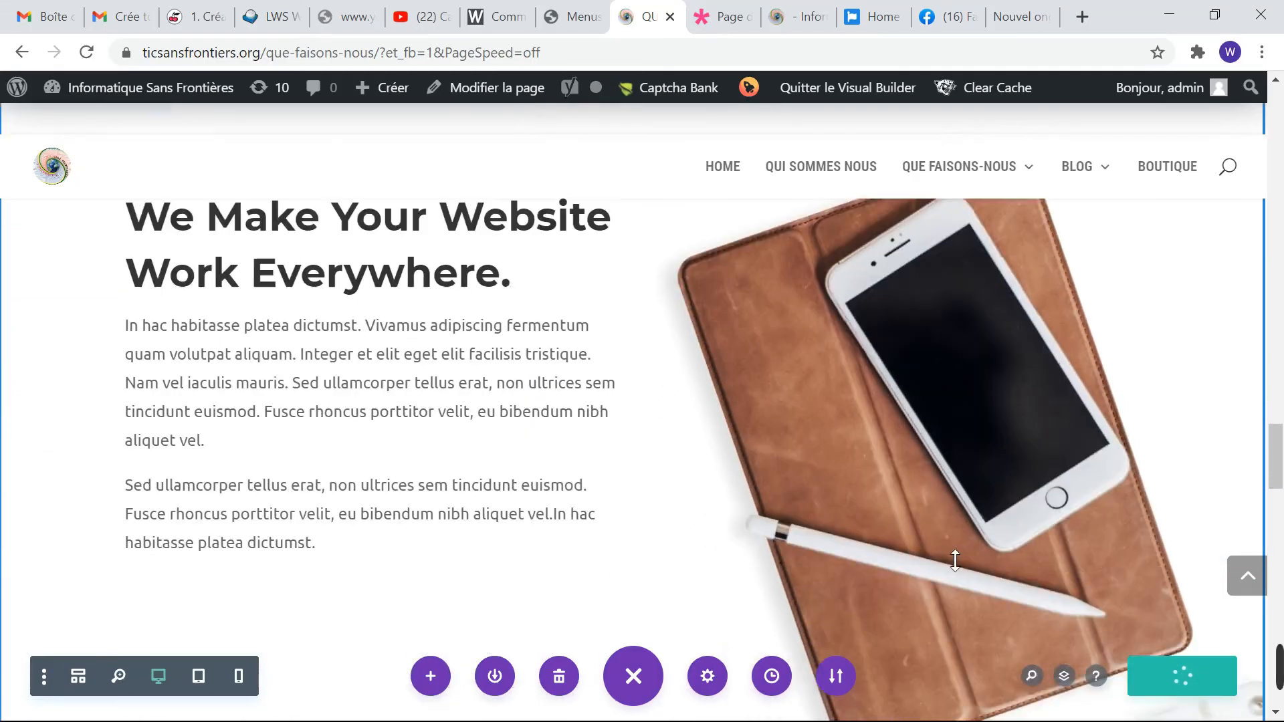
{"action": "scroll", "coordinate": [956, 561], "scroll_direction": "down", "scroll_amount": 10}
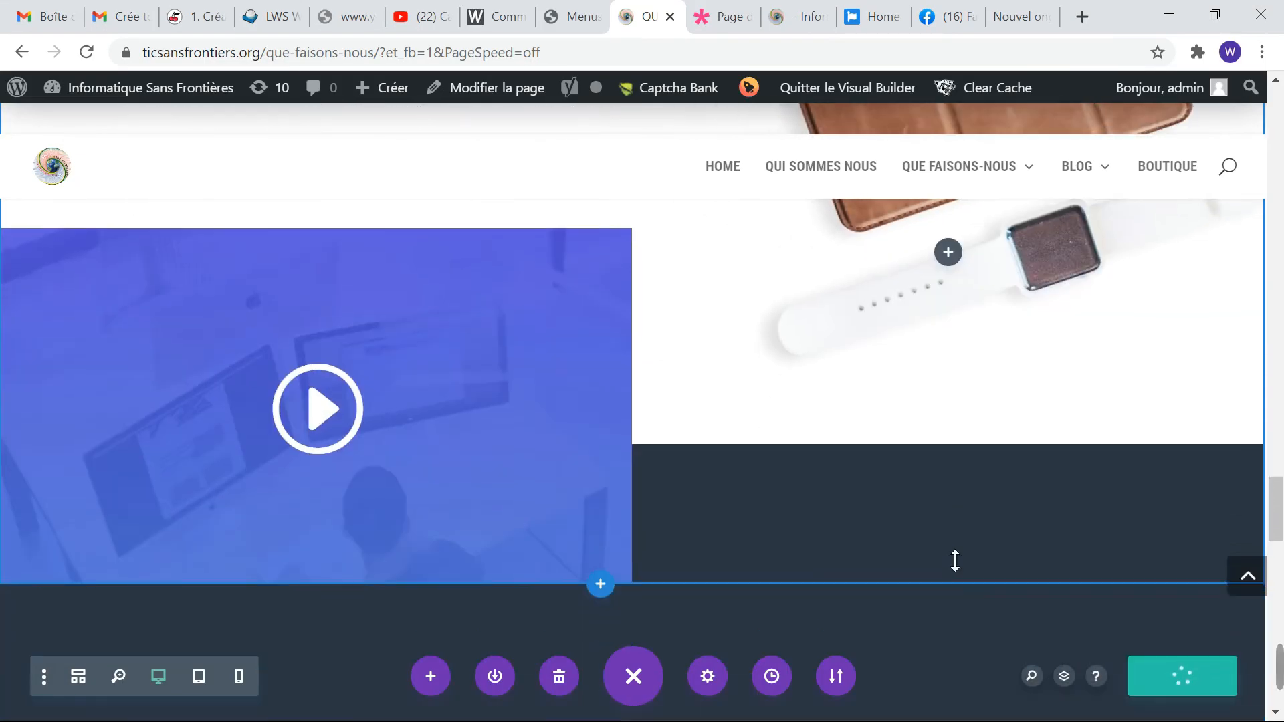
{"action": "scroll", "coordinate": [962, 561], "scroll_direction": "down", "scroll_amount": 12}
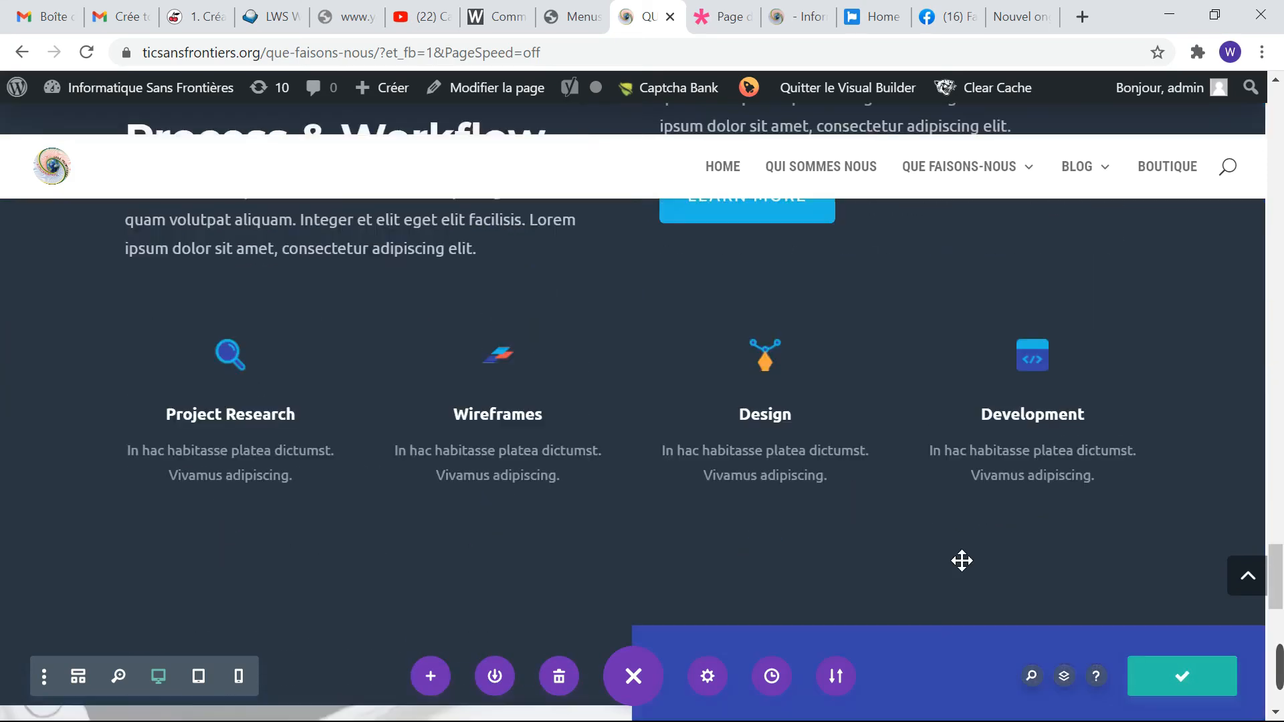
{"action": "scroll", "coordinate": [962, 561], "scroll_direction": "up", "scroll_amount": 9}
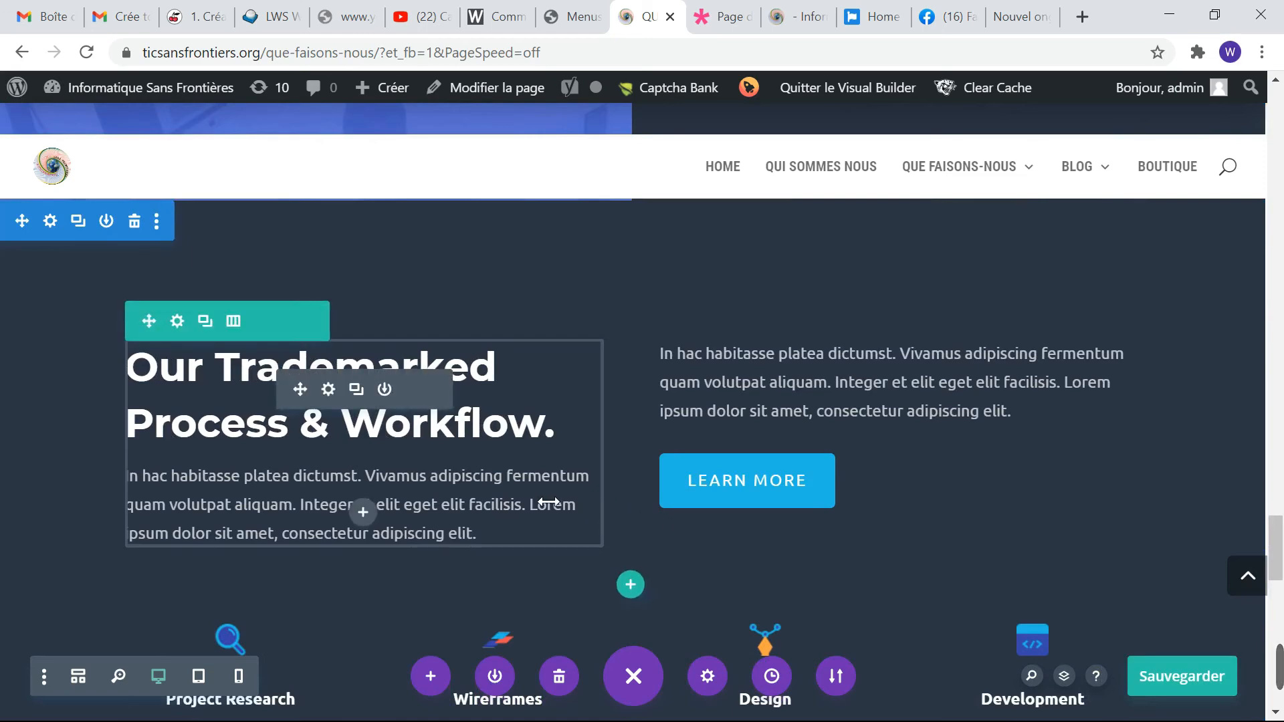
{"action": "scroll", "coordinate": [599, 486], "scroll_direction": "down", "scroll_amount": 14}
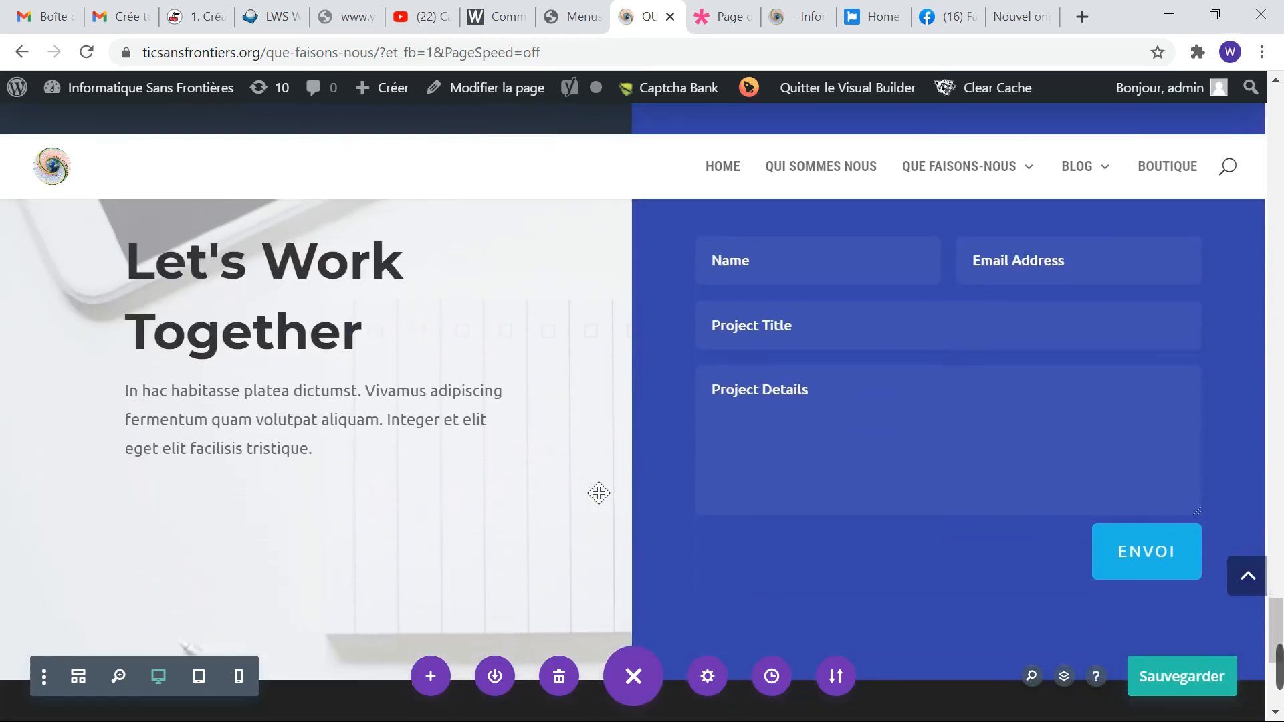
{"action": "scroll", "coordinate": [599, 493], "scroll_direction": "up", "scroll_amount": 7}
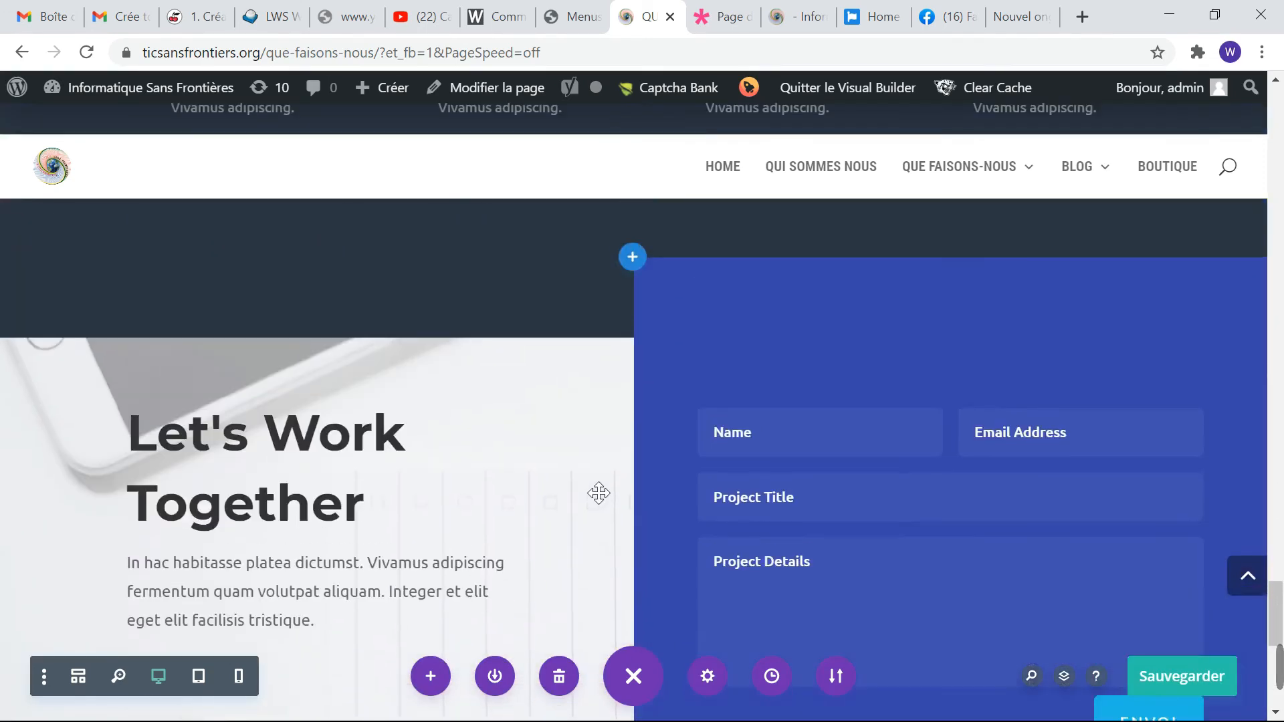